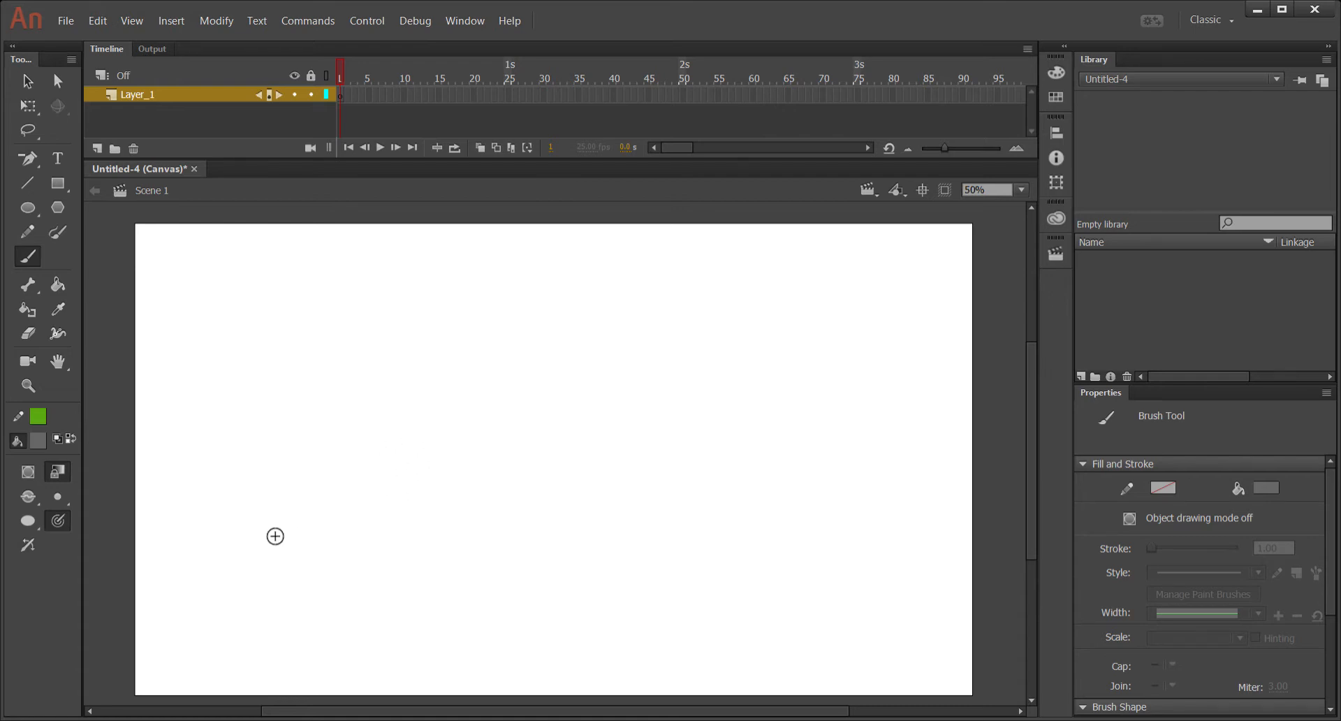
Brush a closed triangular outline with rounded corners, about as wide as it is tall, on the left half of the canvas.
mouse_move(264, 528)
mouse_down()
mouse_move(282, 505)
mouse_move(379, 453)
mouse_move(355, 550)
mouse_up()
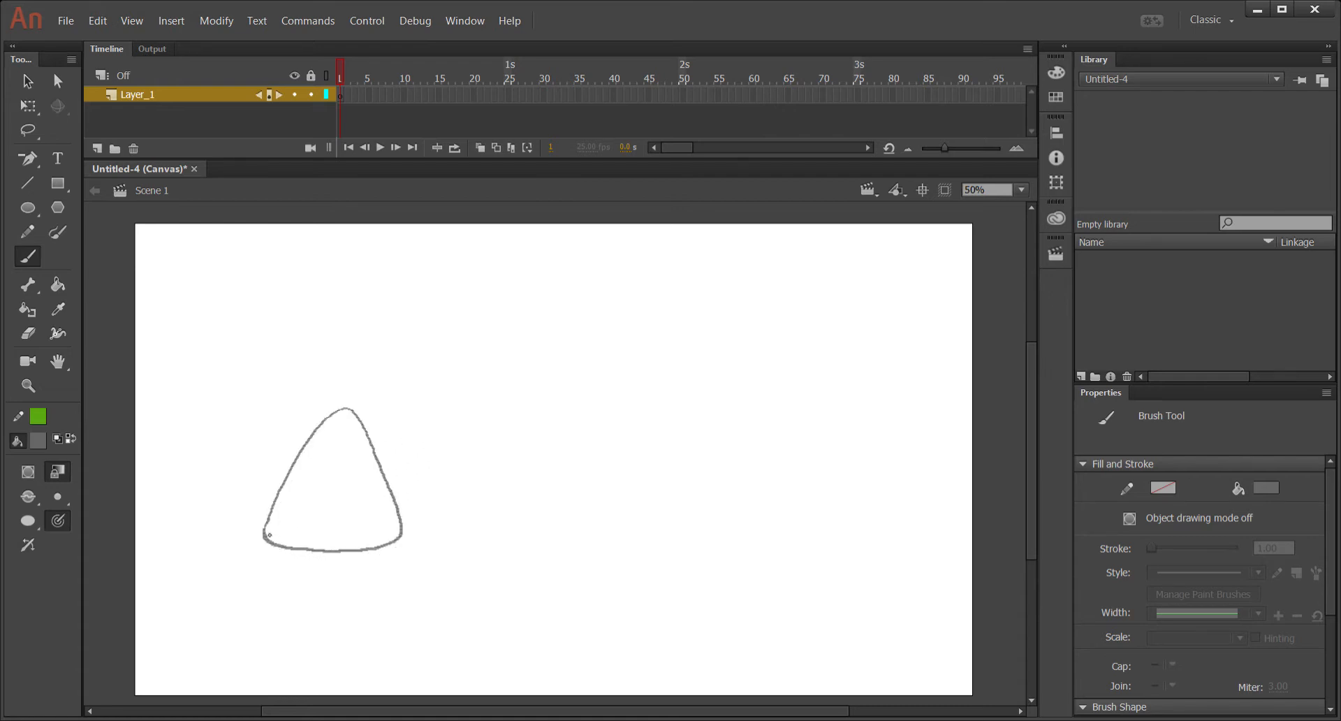
drag(269, 535, 271, 534)
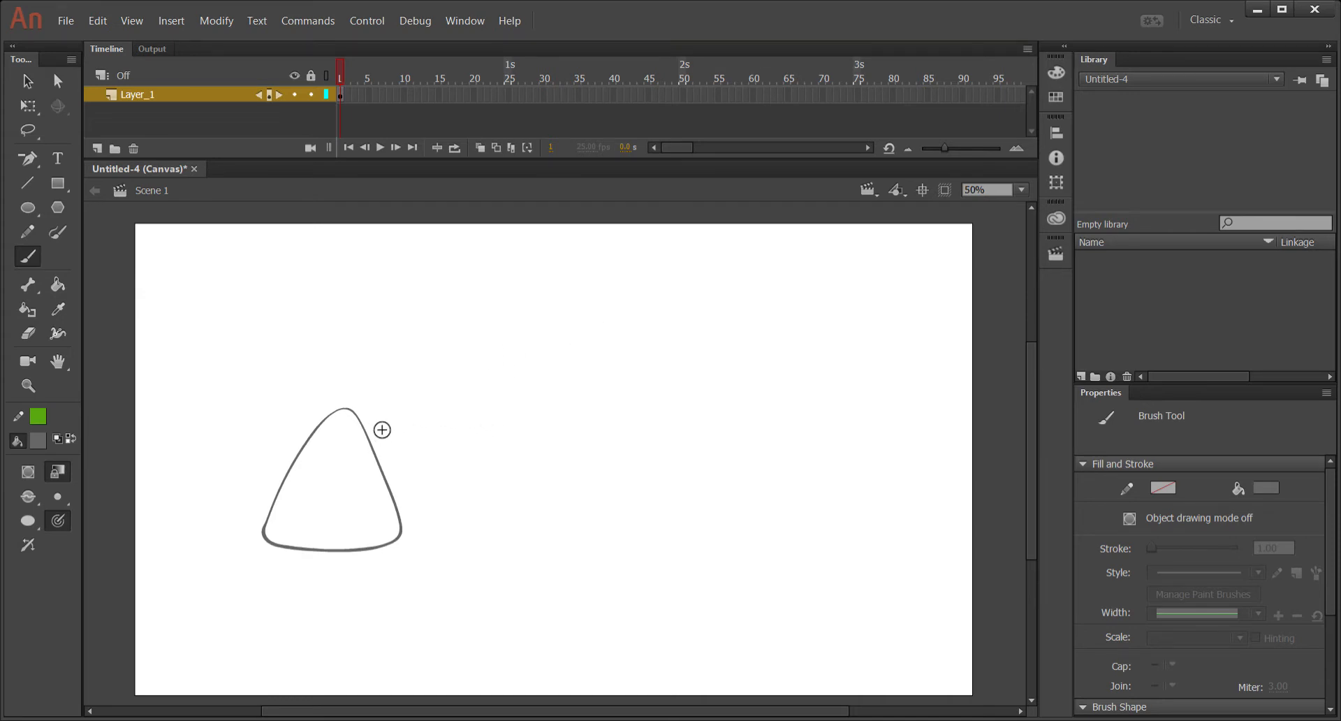
drag(242, 392, 489, 597)
drag(529, 436, 577, 401)
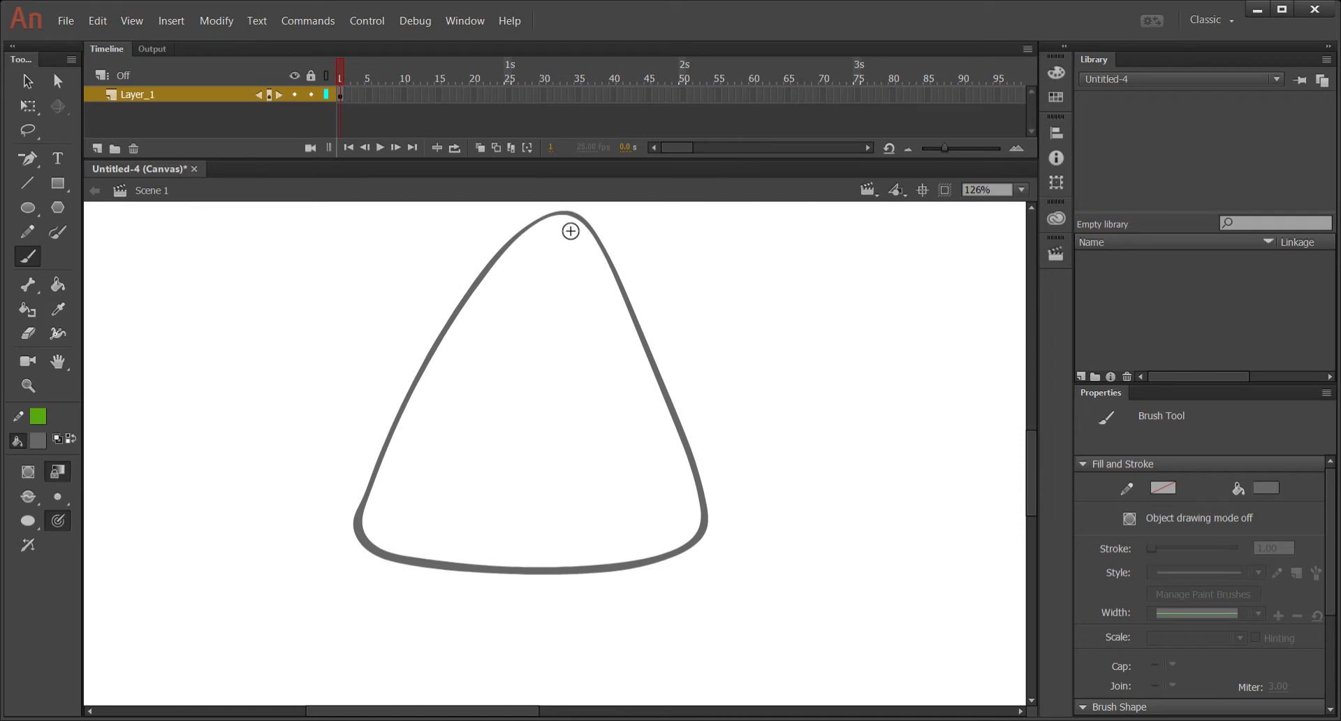
drag(551, 284, 508, 310)
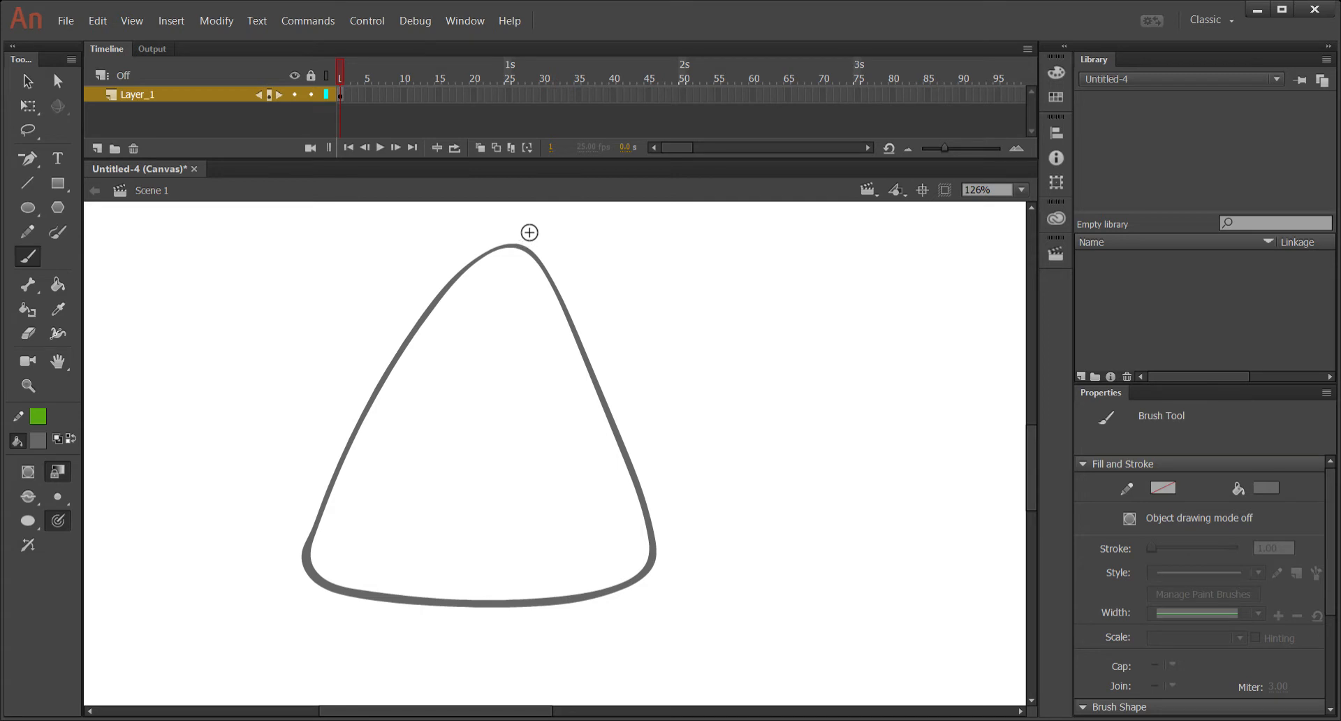
Group the rounded triangle outline so that new strokes stay separate from it.
drag(517, 224, 465, 668)
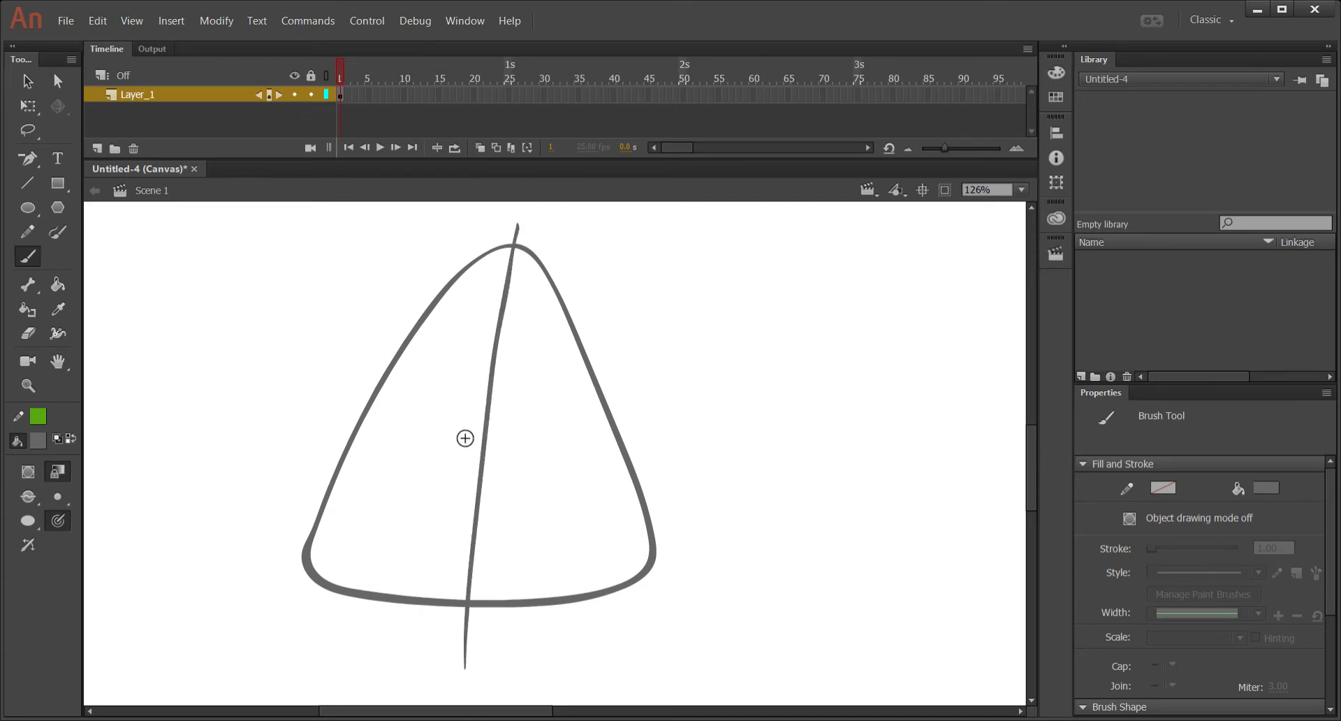
key(ctrl+z)
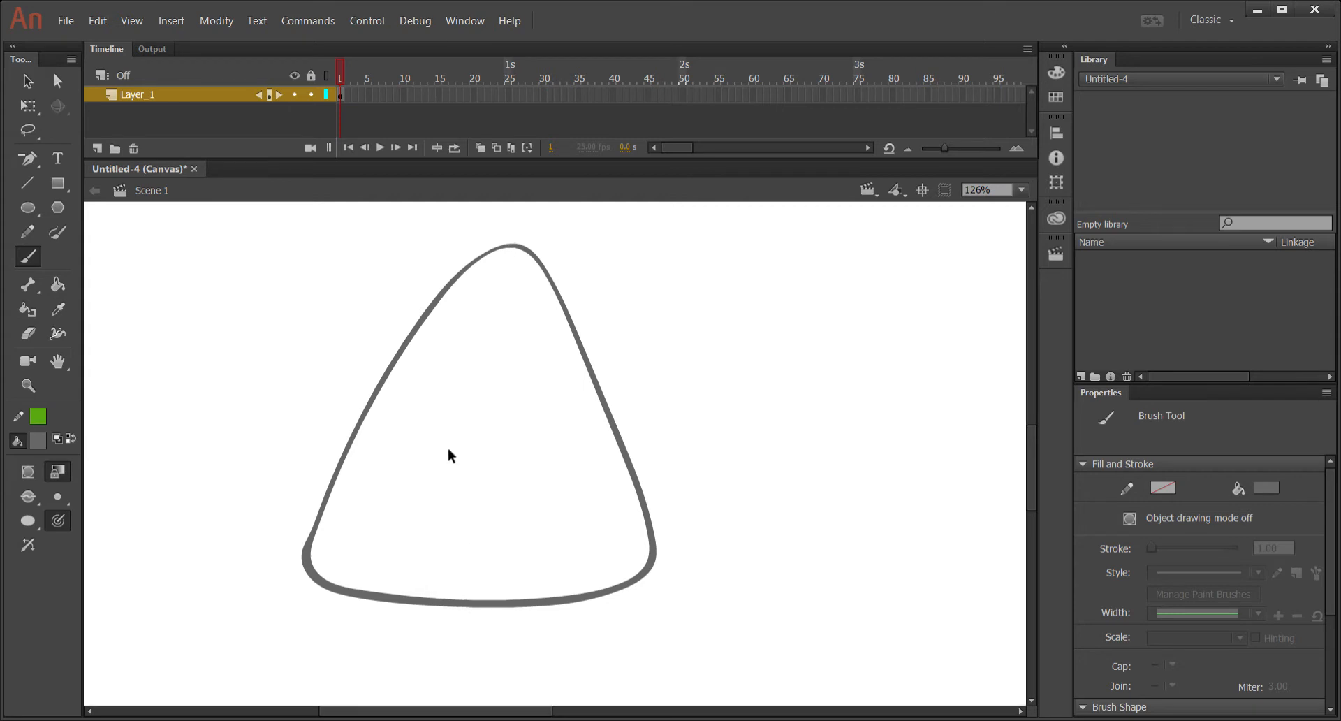
key(ctrl+a)
key(ctrl+g)
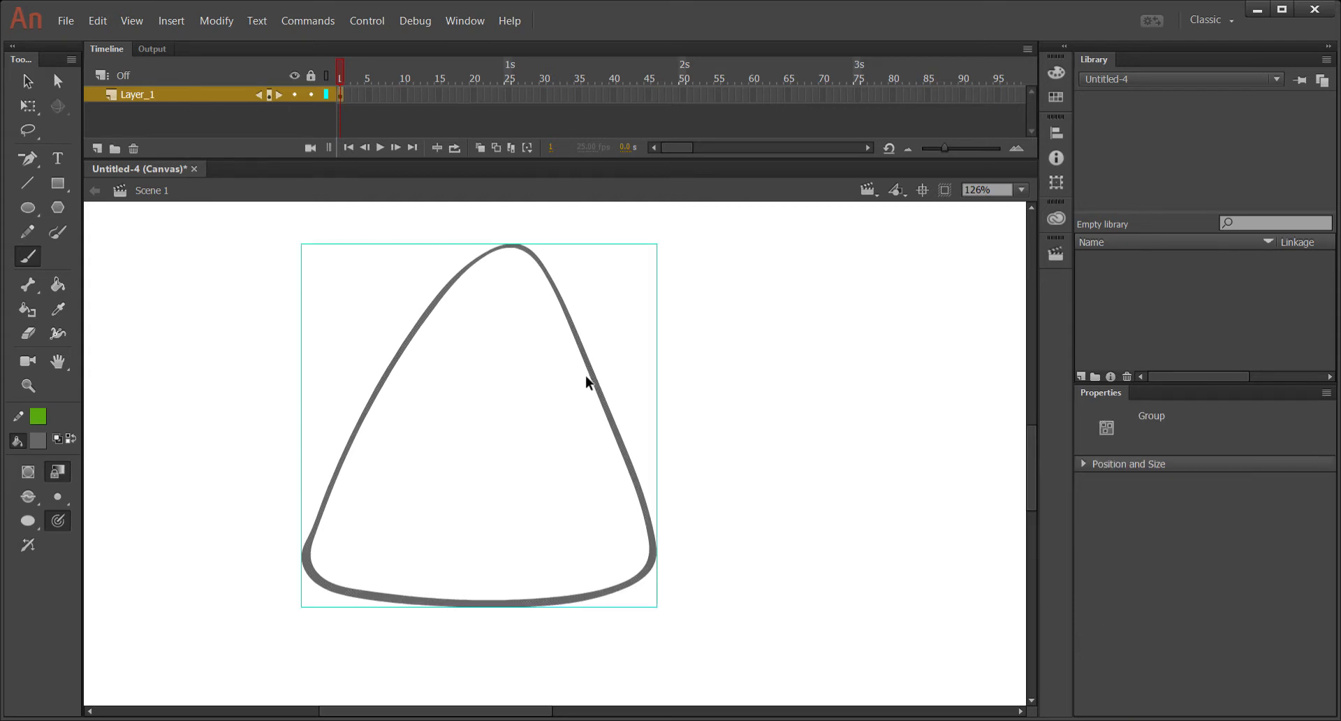
drag(518, 221, 479, 597)
key(ctrl+z)
drag(514, 220, 480, 618)
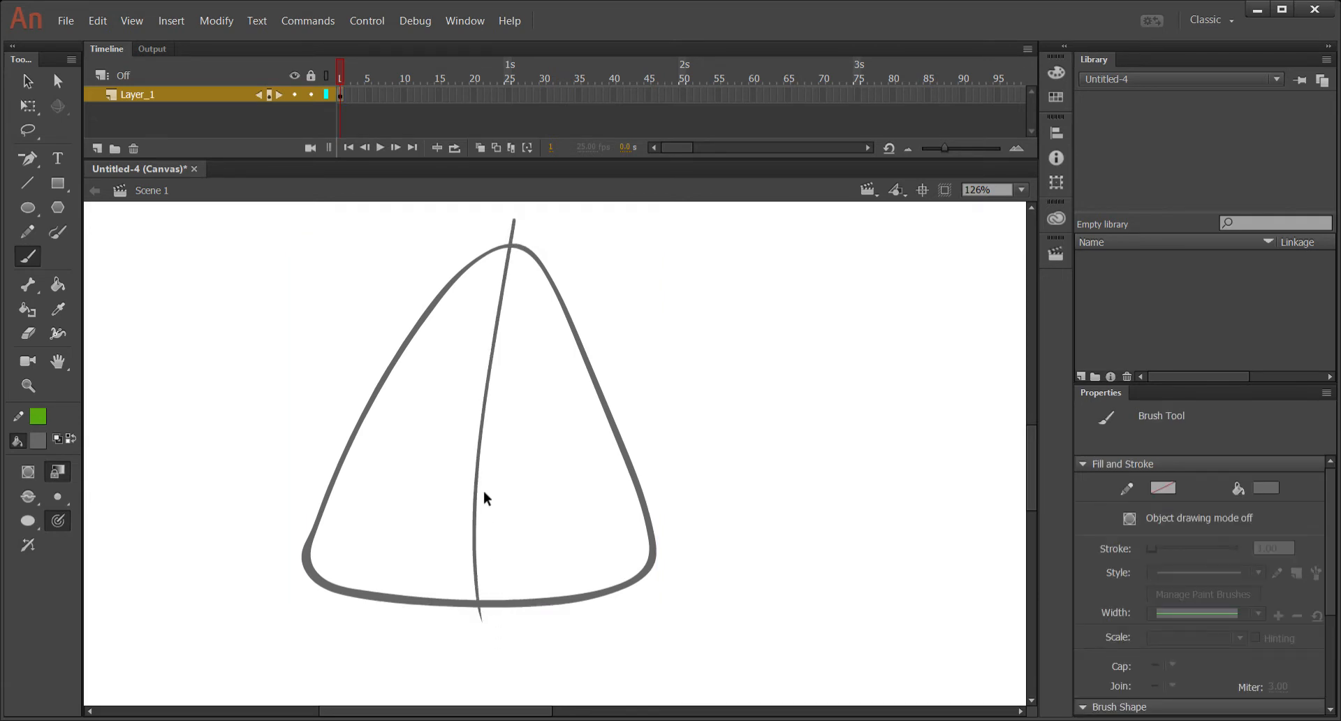
key(ctrl+z)
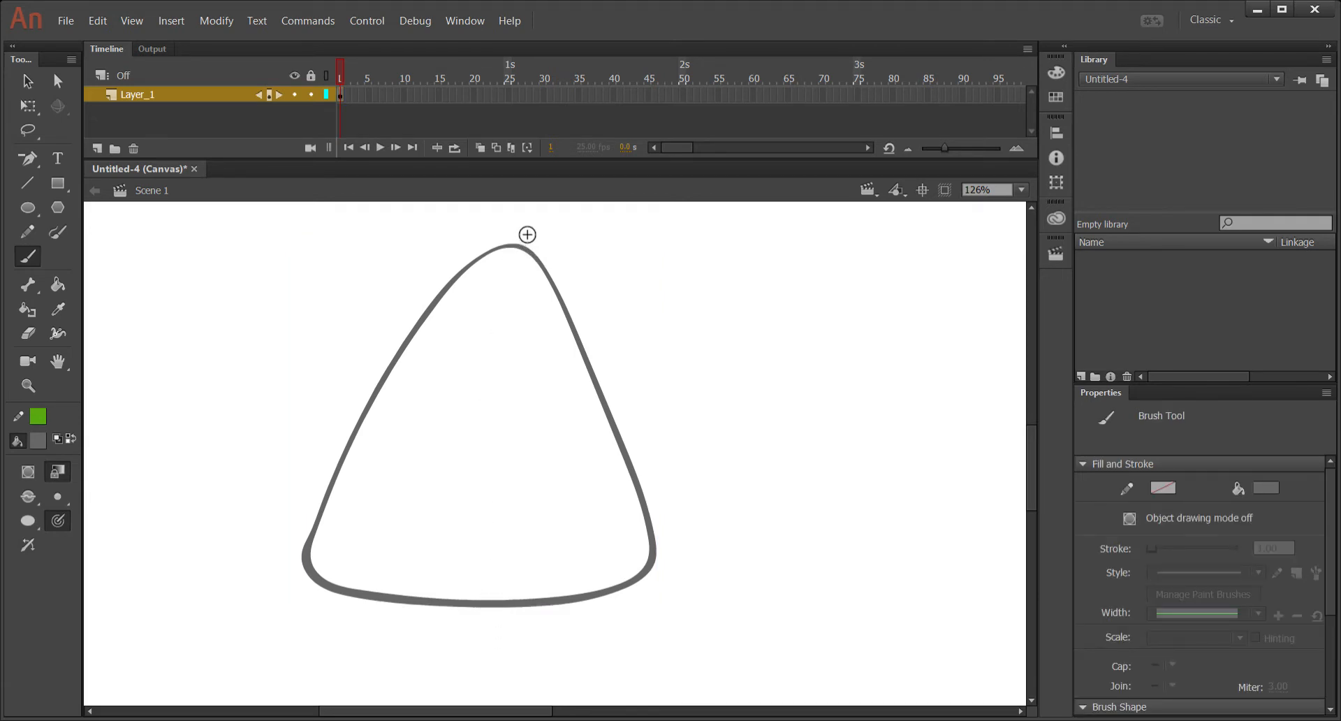
Set the brush fill to dark red, paint a near-vertical guide line through the triangle's apex and base, and group it.
click(41, 439)
click(257, 512)
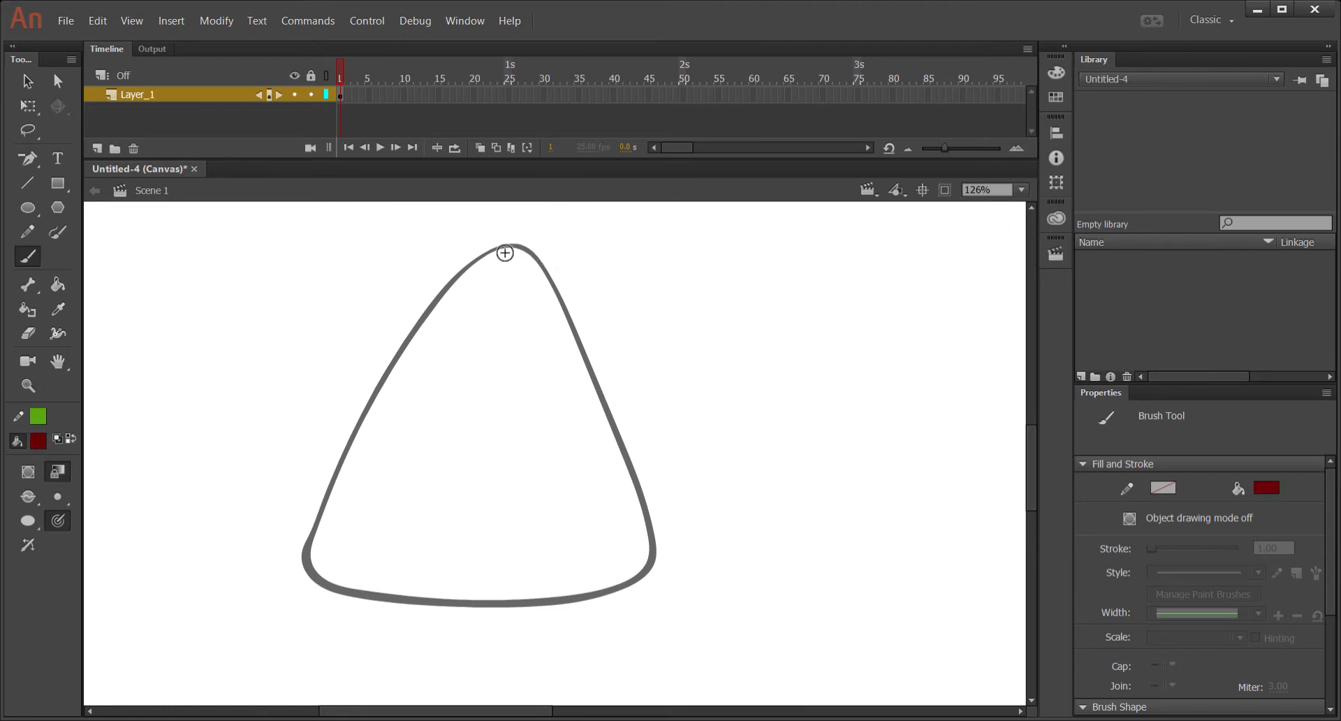
drag(513, 235, 495, 587)
key(ctrl+z)
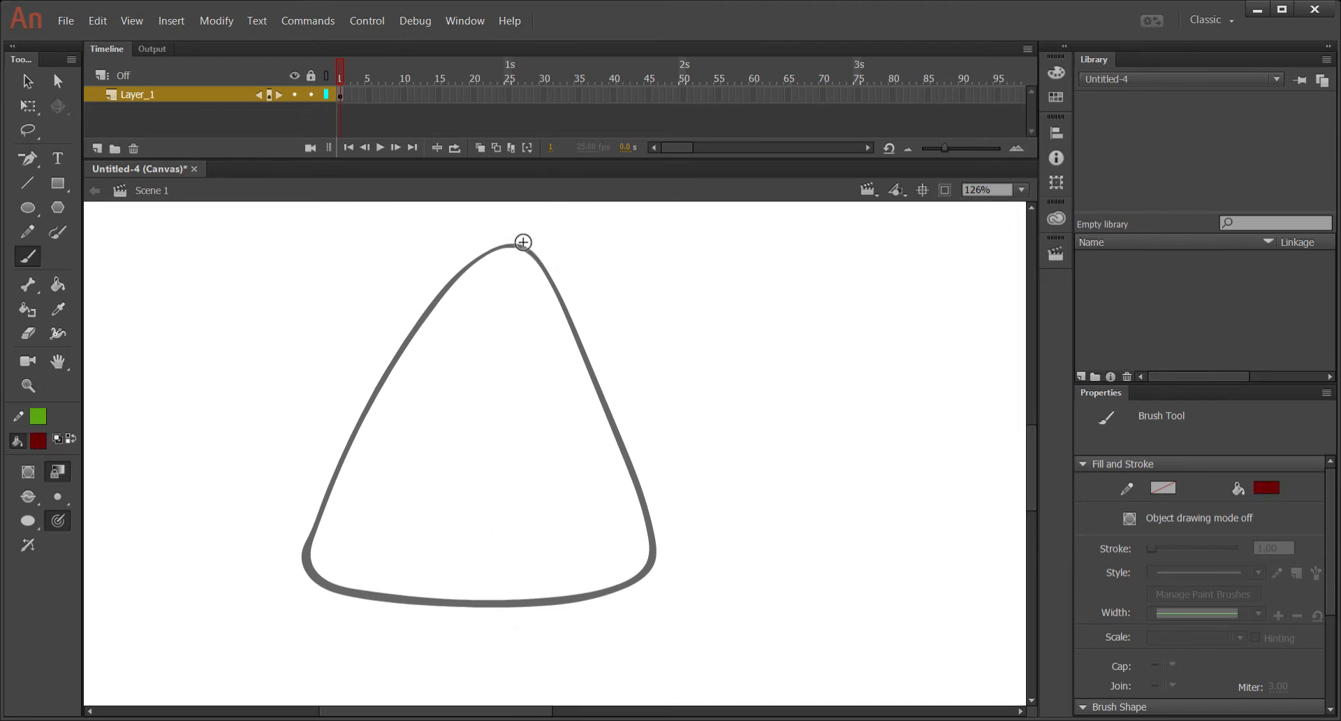
drag(515, 224, 473, 662)
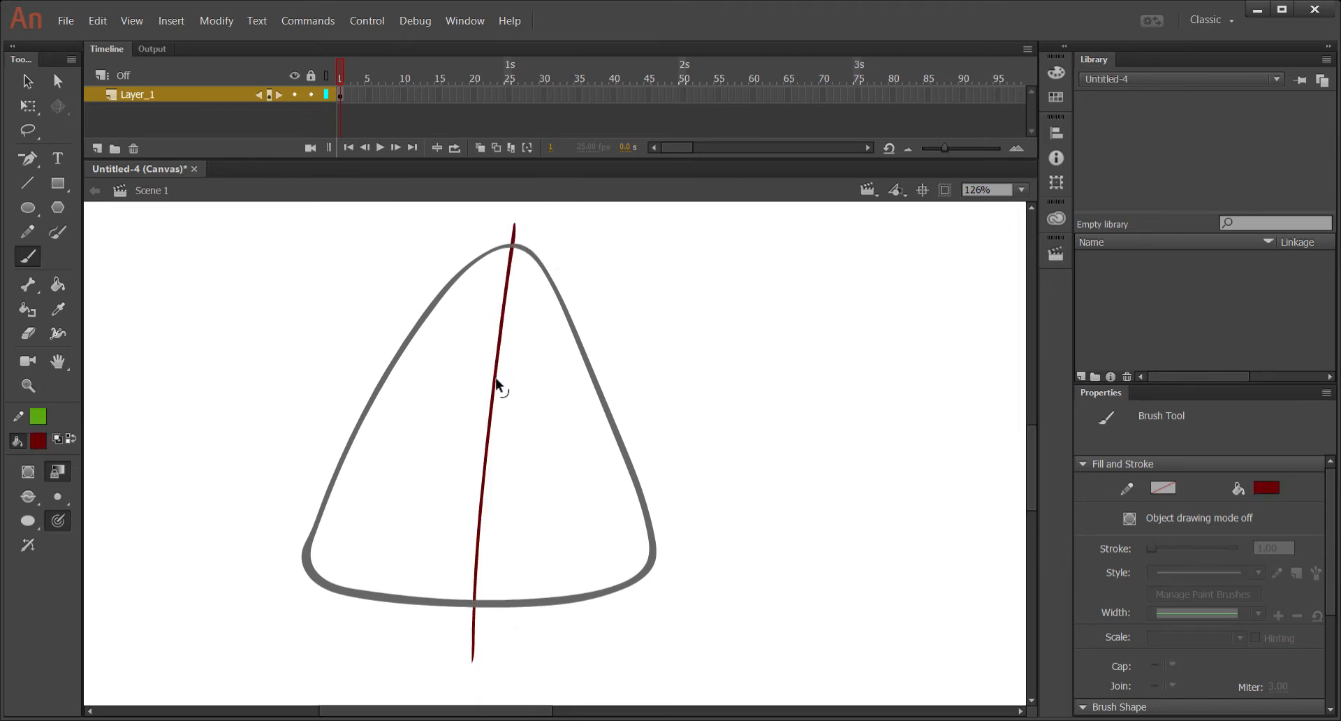
key(ctrl+g)
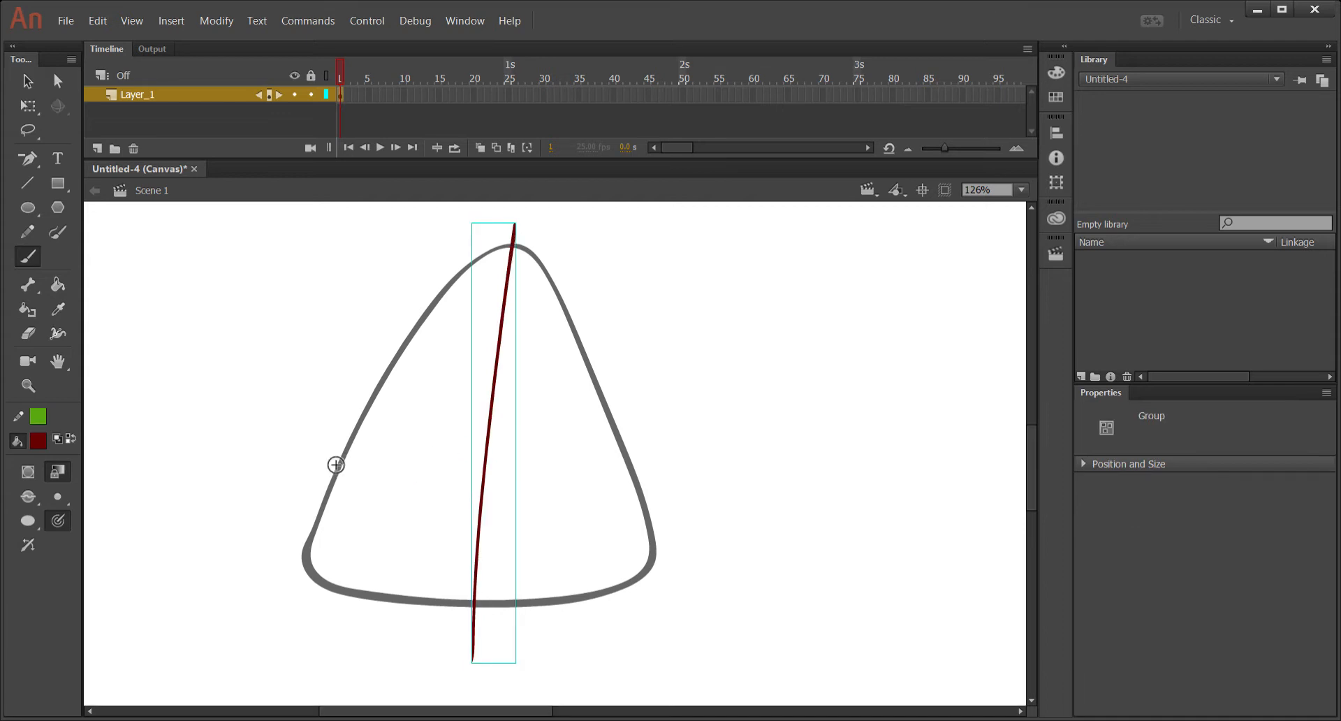
Paint a slightly curved dark red horizontal guide across the lower half of the triangle and group it.
drag(311, 458, 667, 447)
key(ctrl+z)
mouse_move(296, 461)
mouse_down()
mouse_move(442, 494)
mouse_move(752, 482)
mouse_up()
ctrl+click(528, 482)
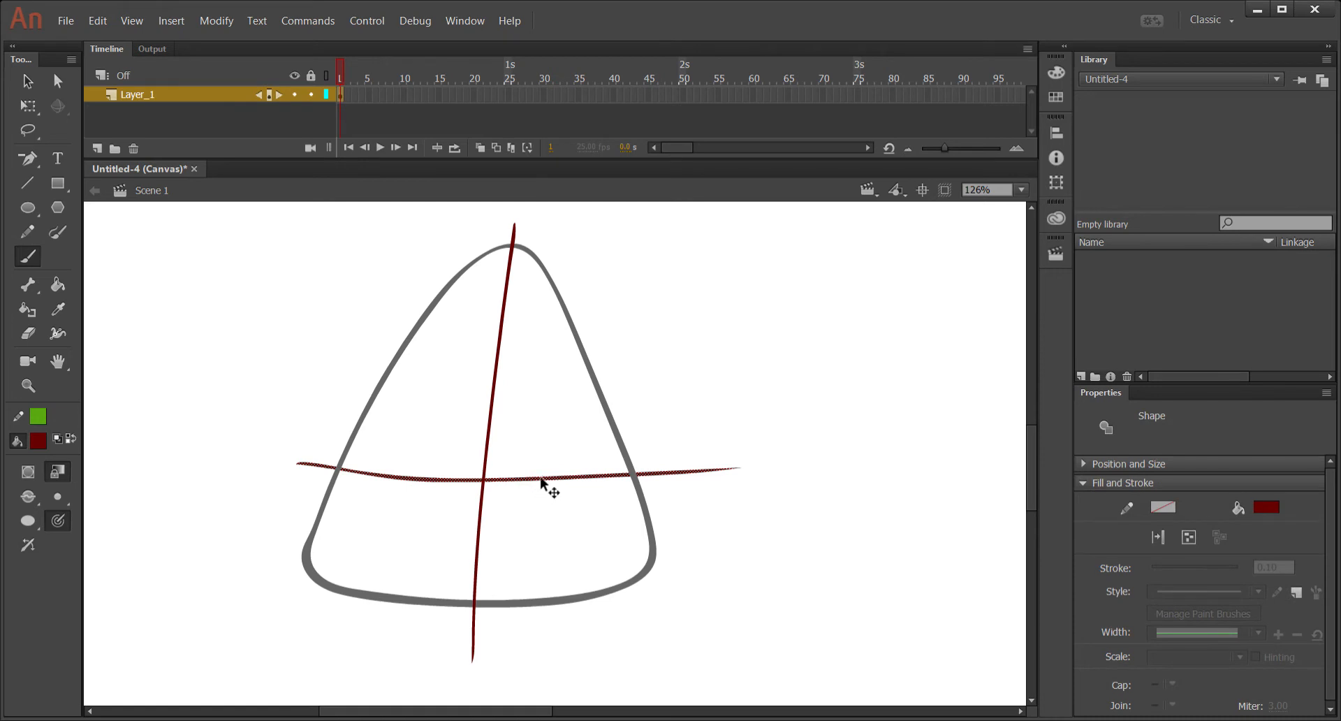
key(ctrl+g)
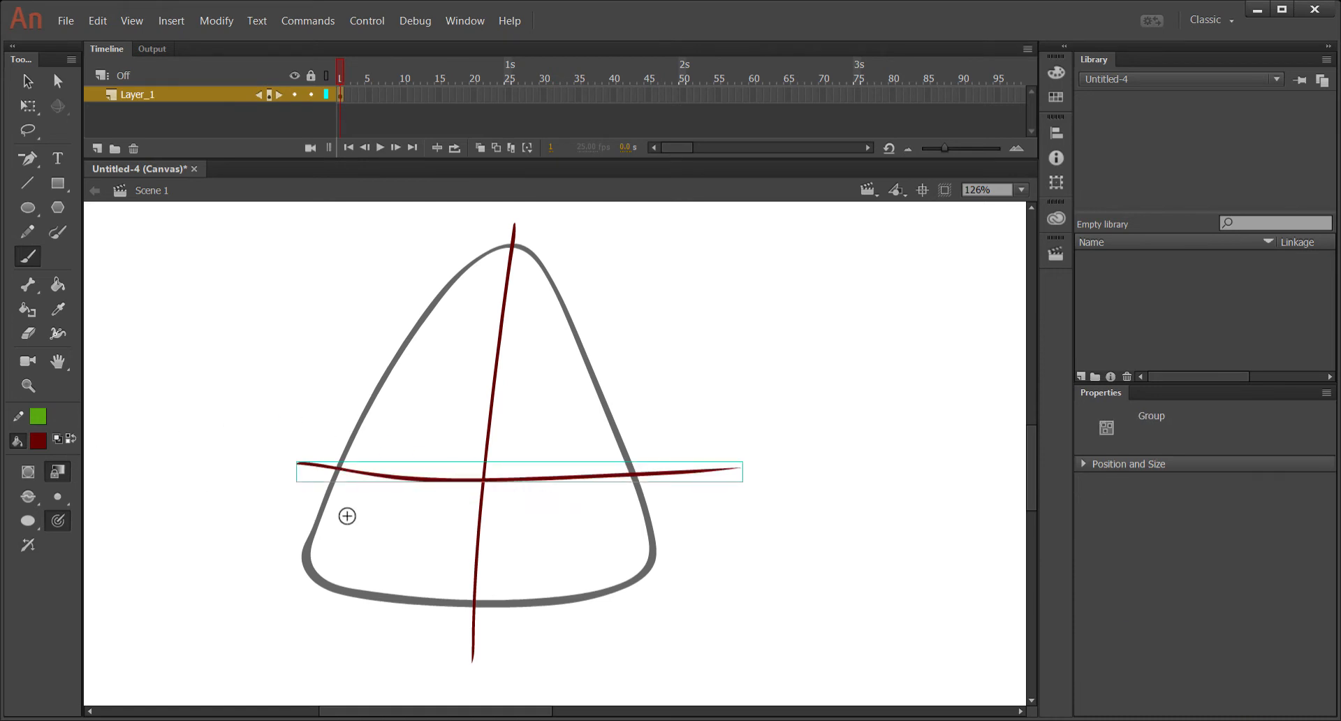
Paint a second curved horizontal guide between the first one and the triangle's base, and group it.
drag(298, 520, 672, 504)
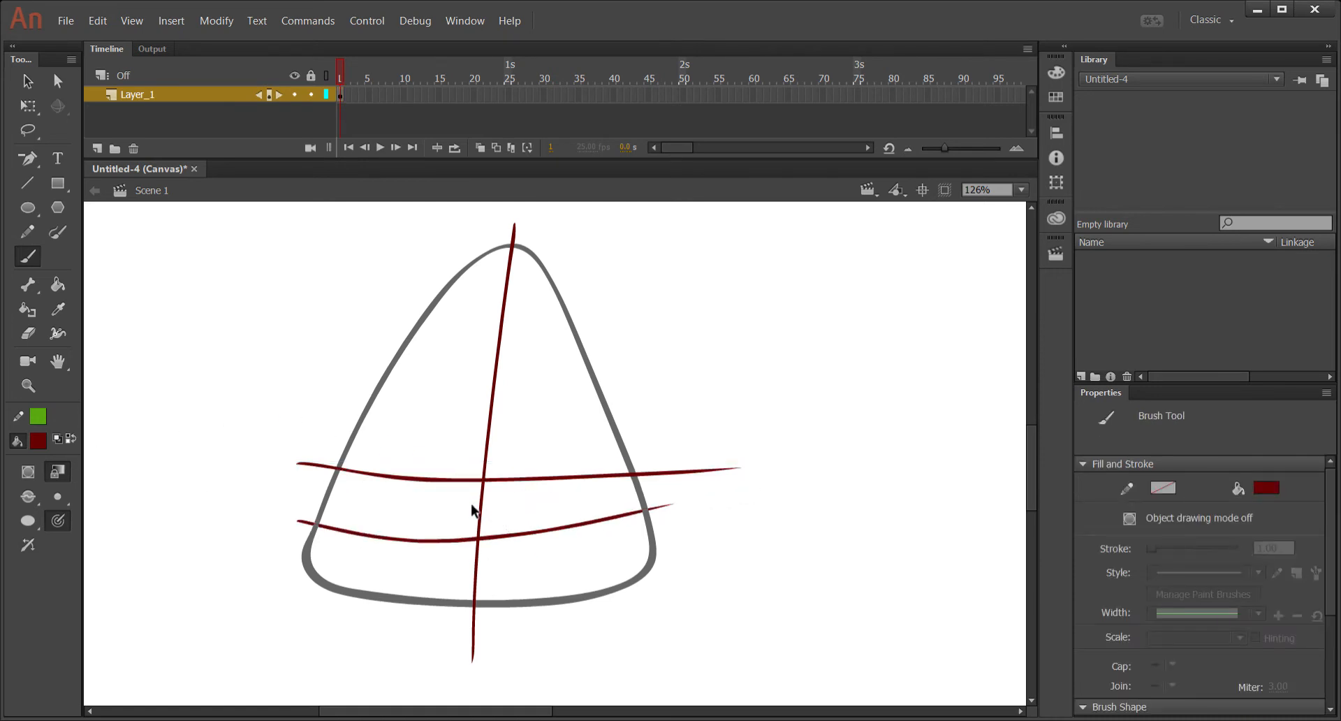
key(ctrl+z)
drag(299, 522, 681, 533)
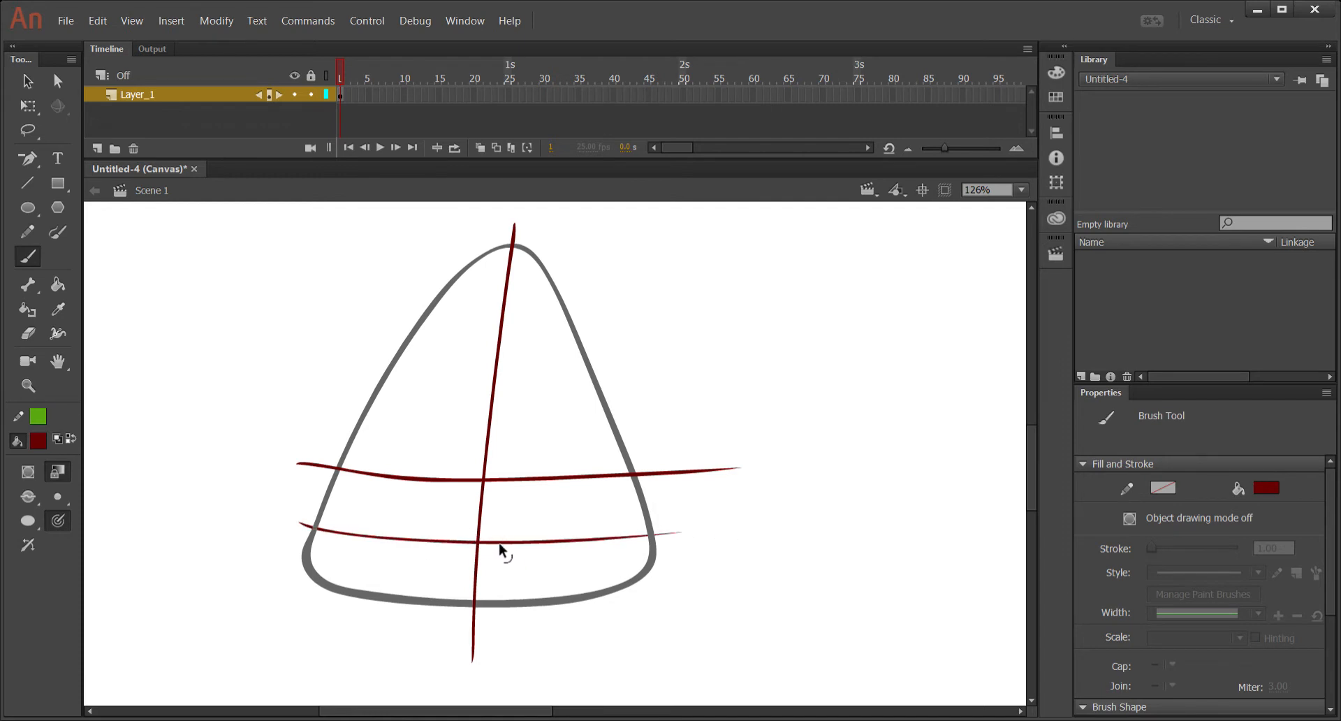
ctrl+click(501, 544)
key(ctrl+g)
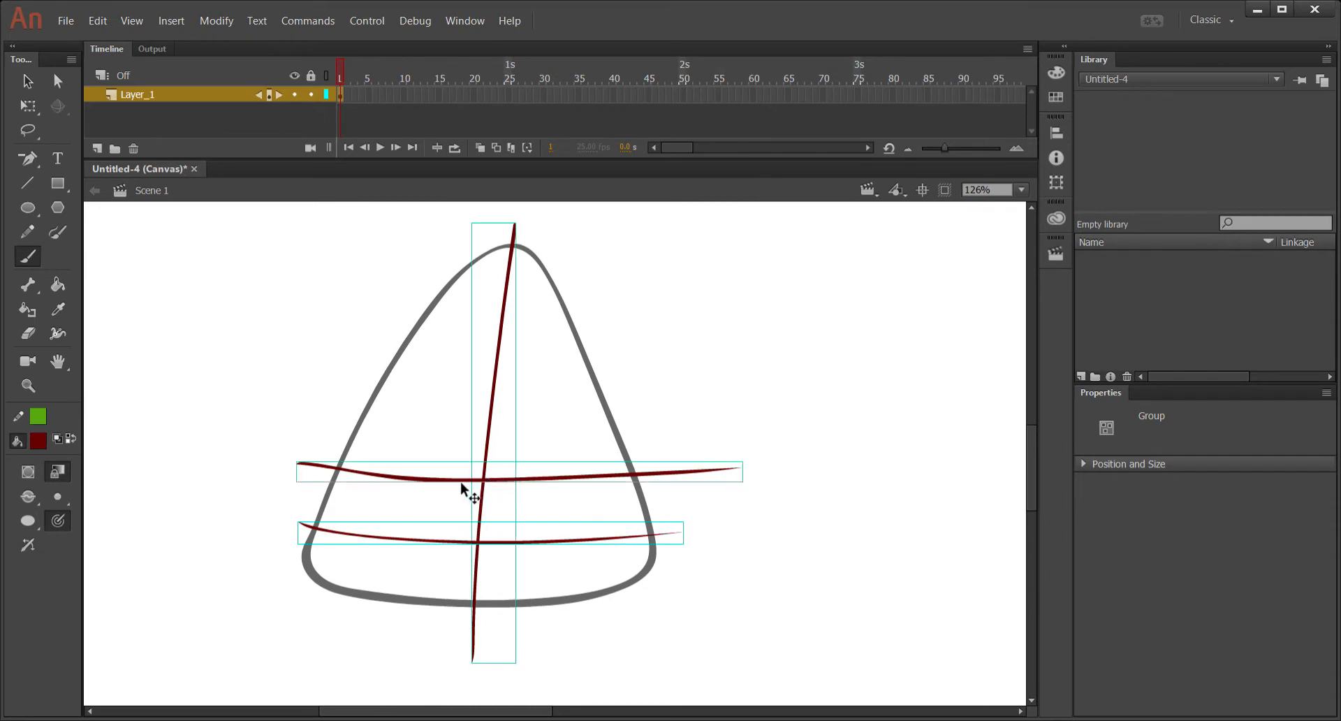
Combine the three guide lines into one group and skew it horizontally so the vertical guide leans less.
key(ctrl+g)
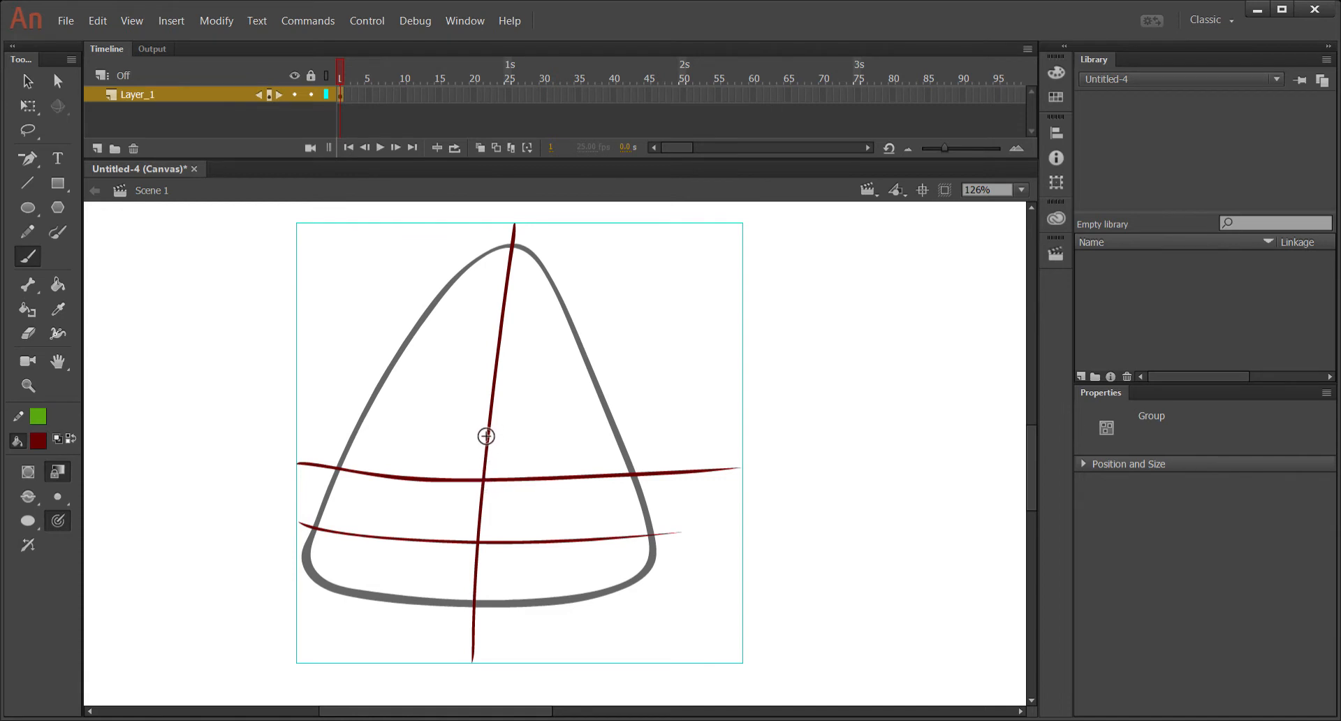
key(q)
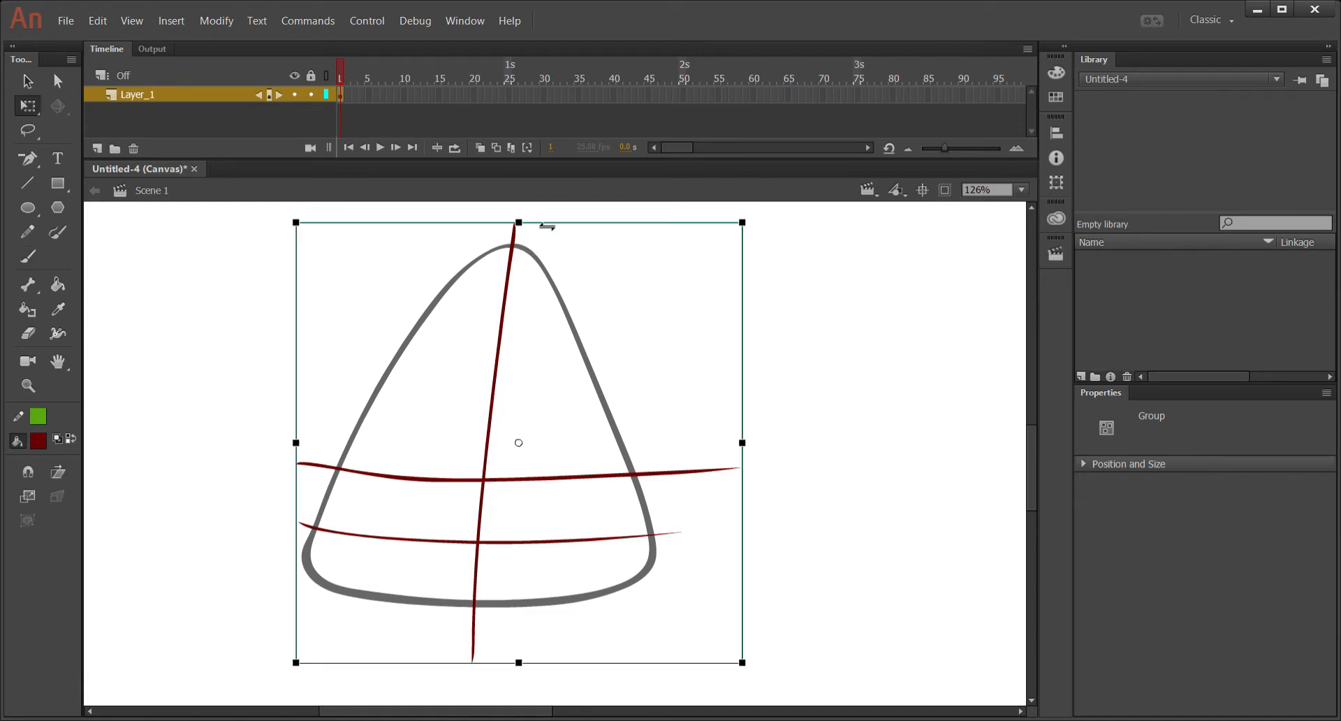
drag(547, 226, 540, 226)
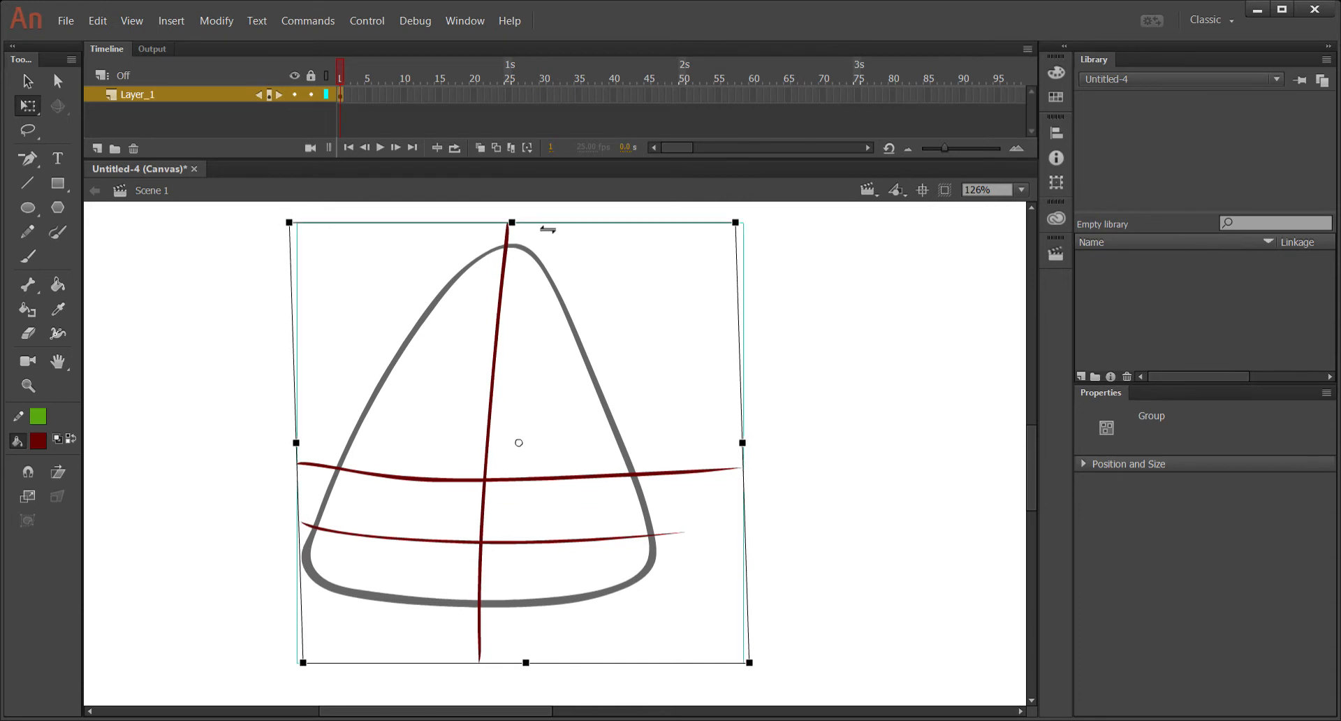
click(546, 220)
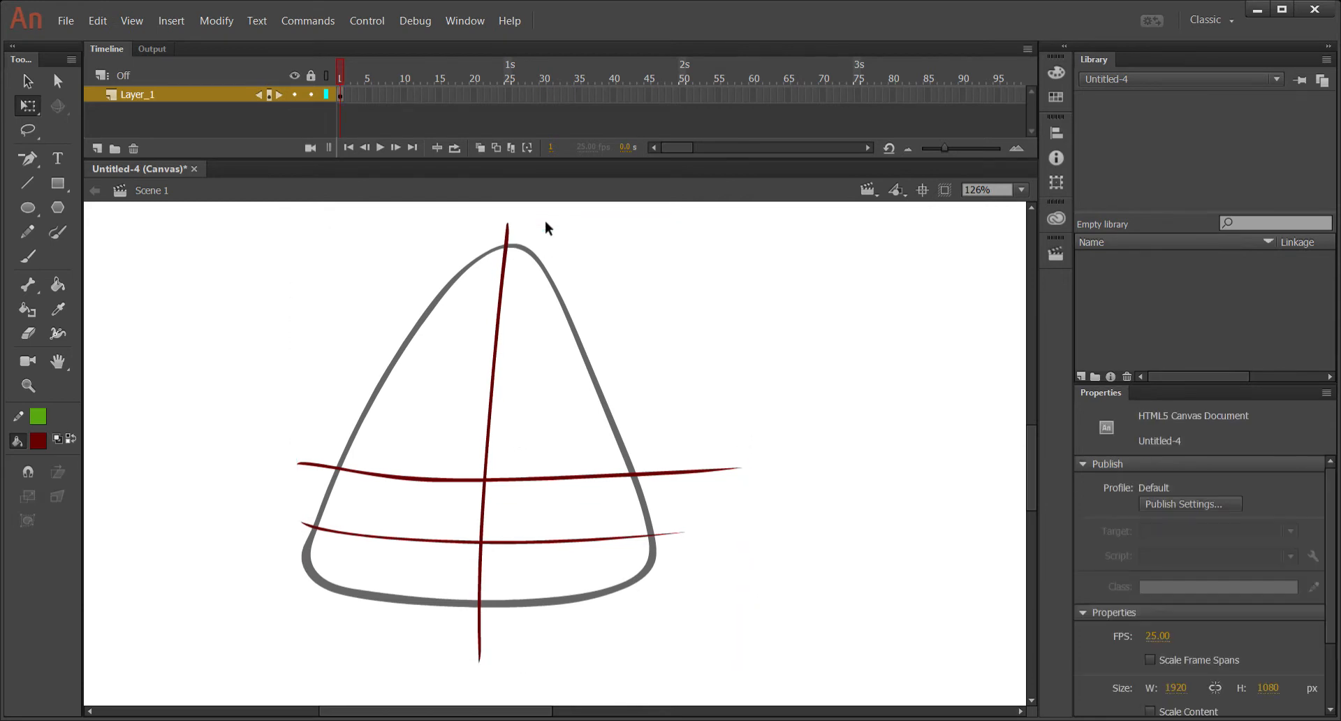
Skew the triangle outline slightly with its apex to the left, and skew the guide group further until its centre line stands upright.
click(539, 263)
drag(540, 248, 533, 248)
mouse_move(655, 326)
mouse_down()
mouse_move(653, 299)
mouse_move(655, 322)
mouse_up()
click(505, 283)
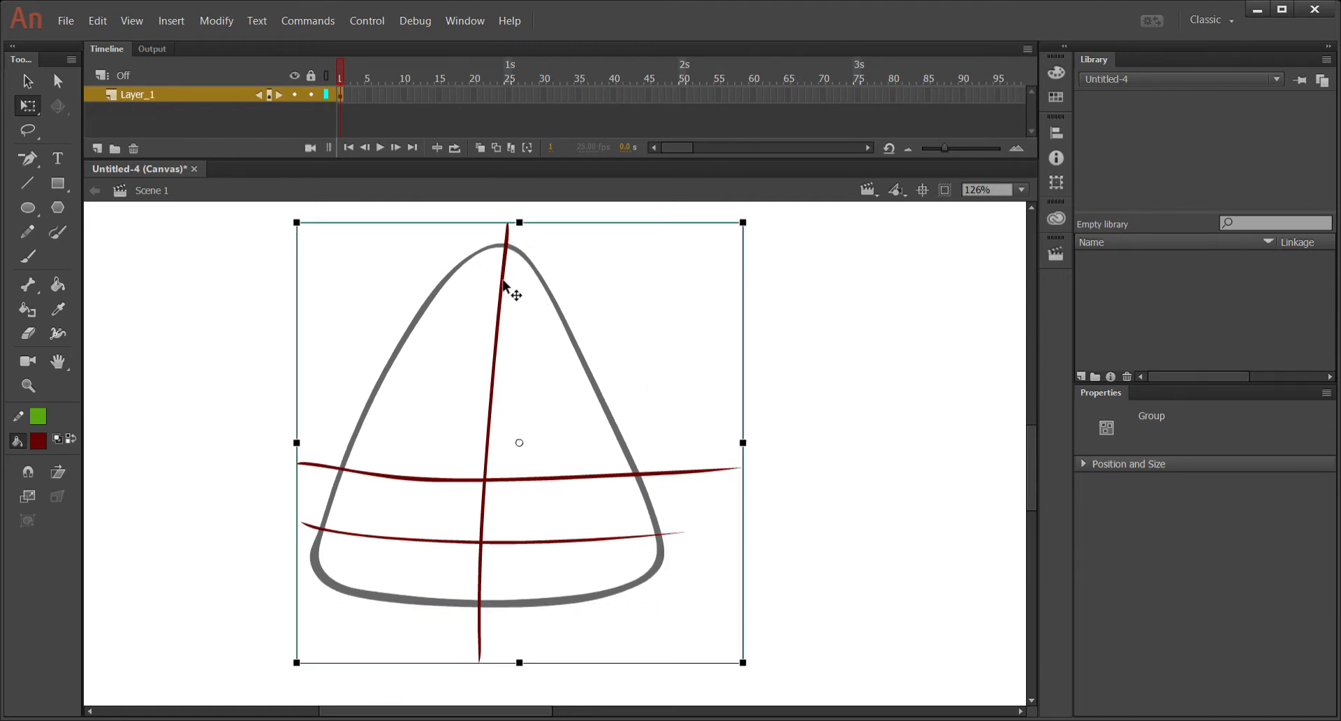
drag(551, 230, 539, 228)
click(704, 407)
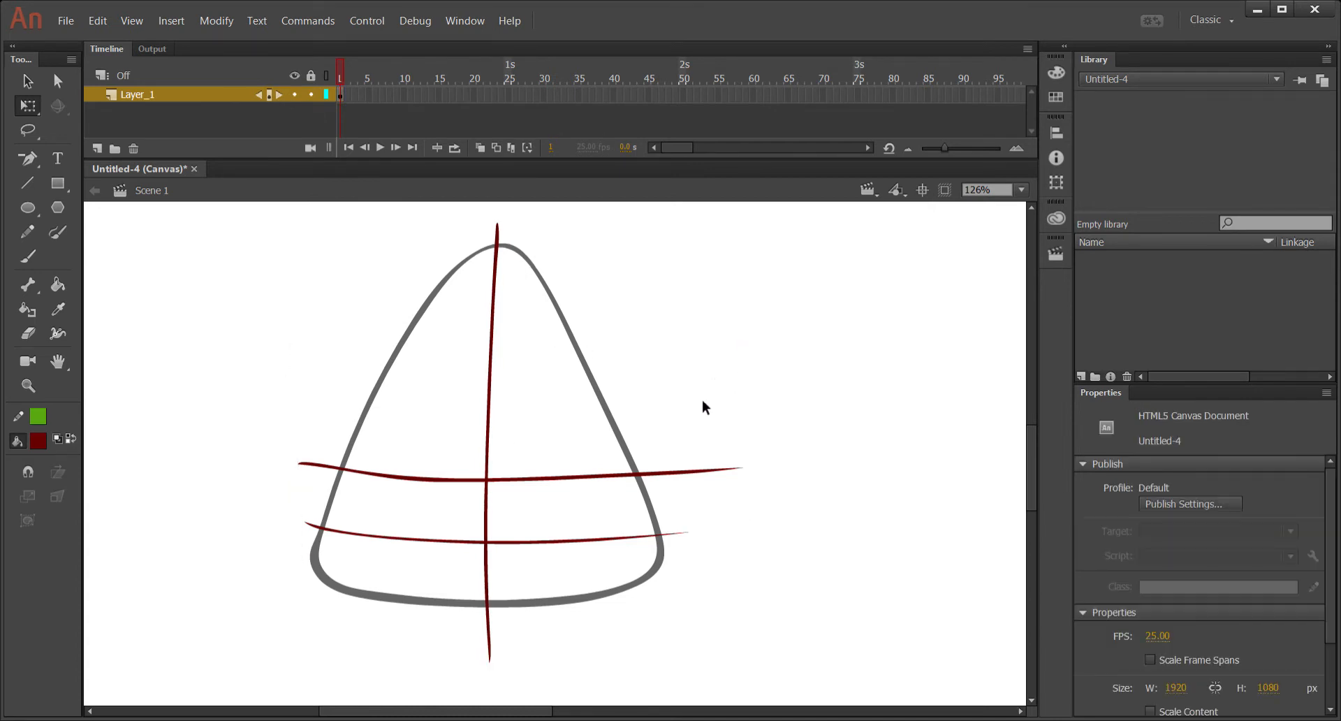
Set the brush fill to black and paint a small oval eye on the upper horizontal guide, left of the centre line.
key(b)
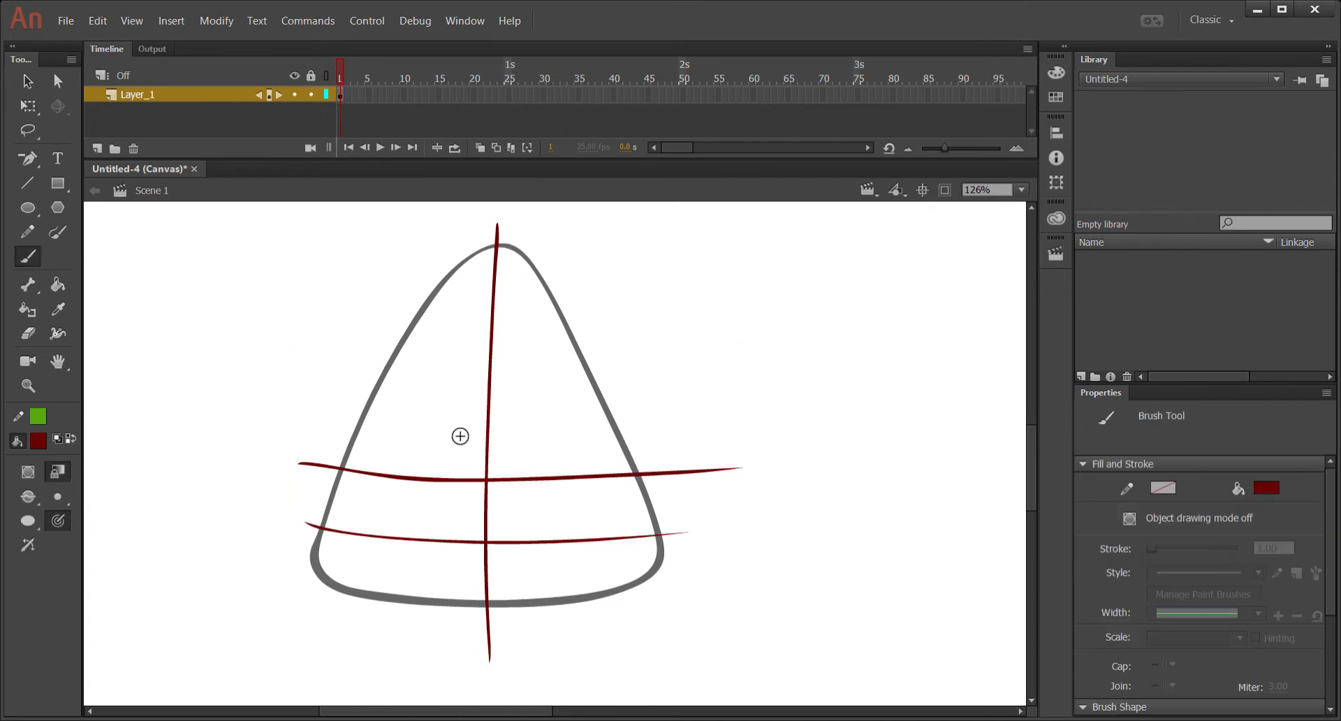
click(44, 439)
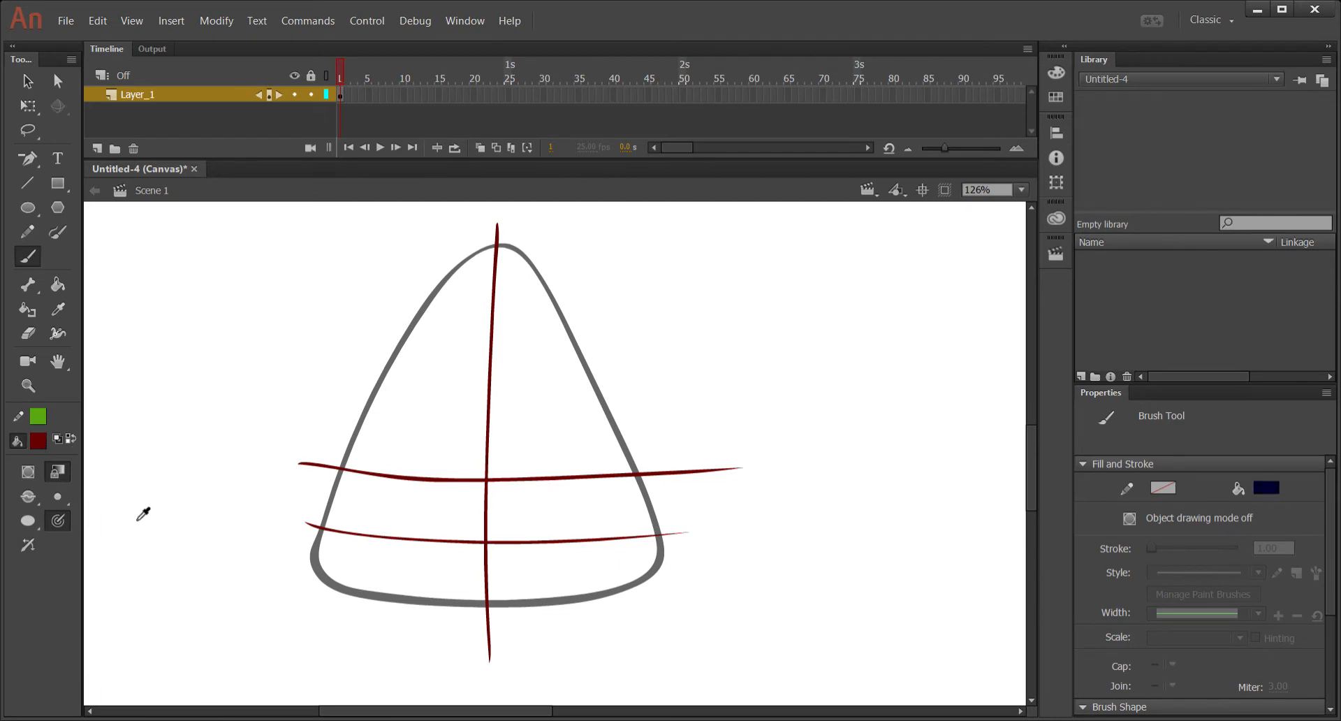
click(139, 516)
drag(423, 477, 421, 459)
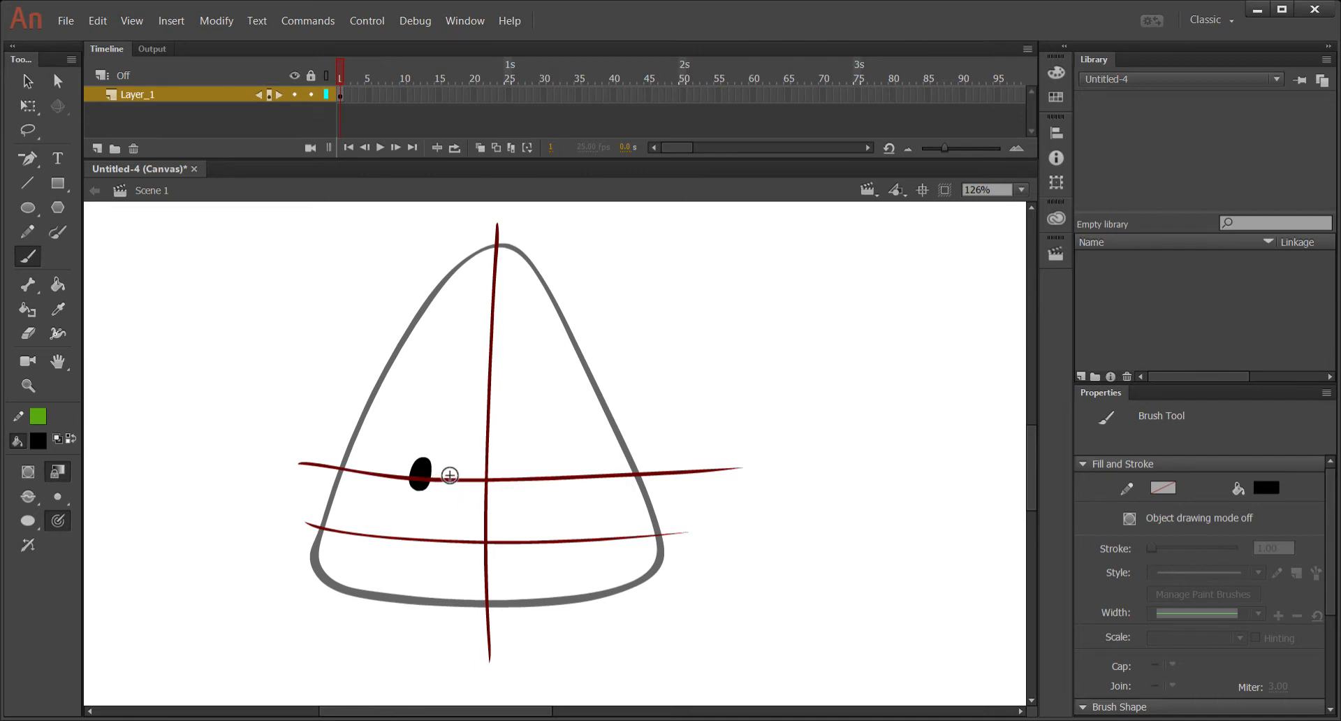
Paint a small white highlight in the upper right of the black eye and group the eye with its highlight.
click(42, 444)
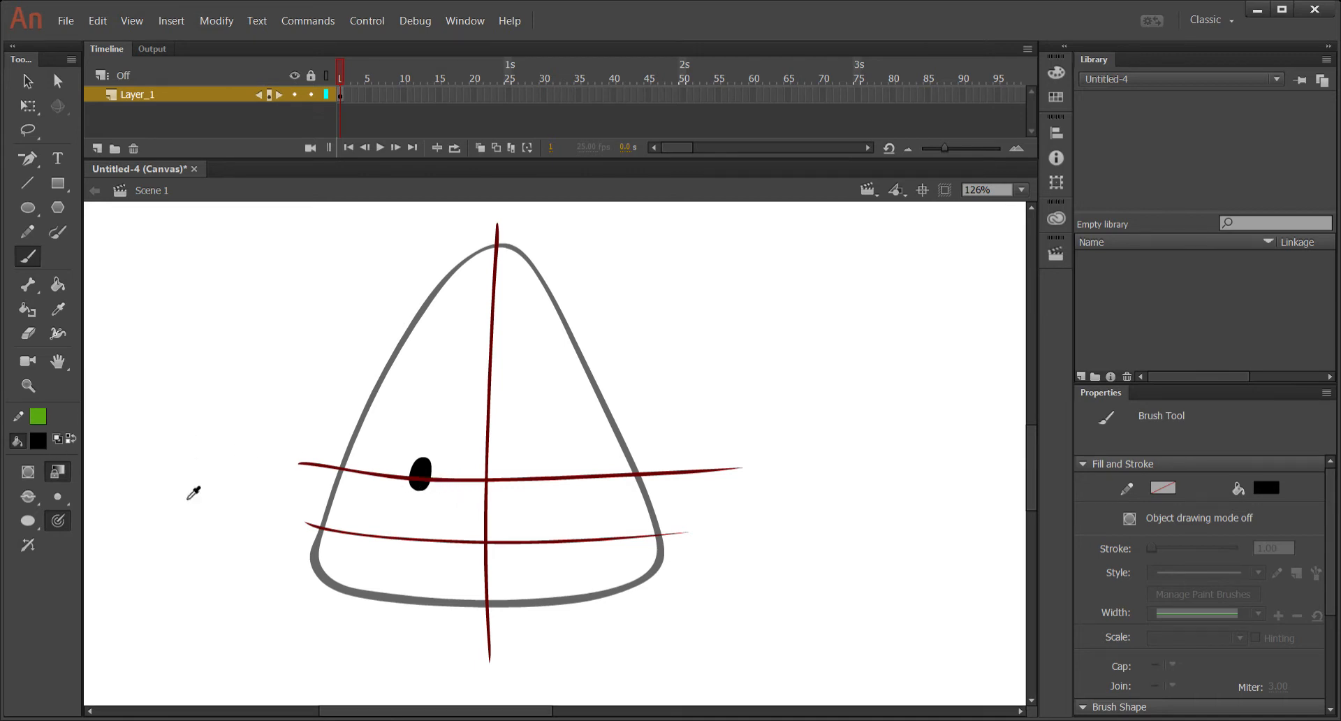
click(107, 572)
drag(424, 467, 426, 471)
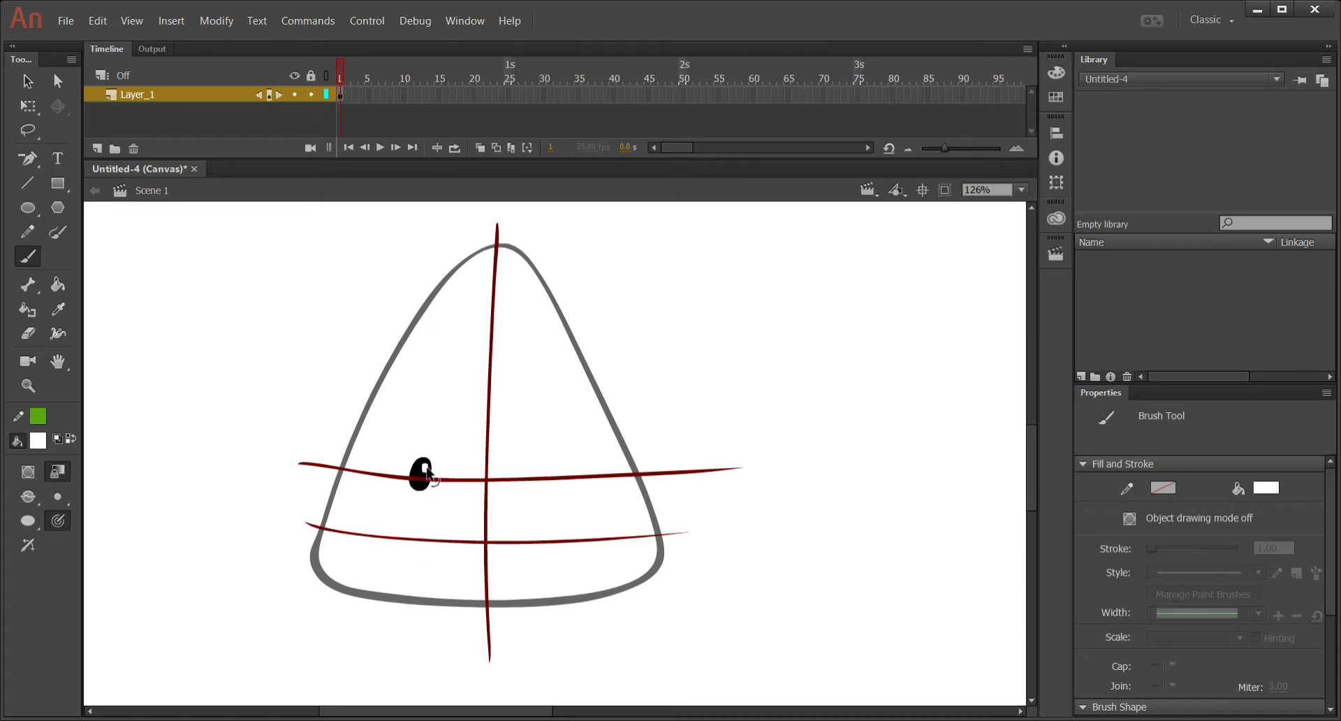
ctrl+click(426, 474)
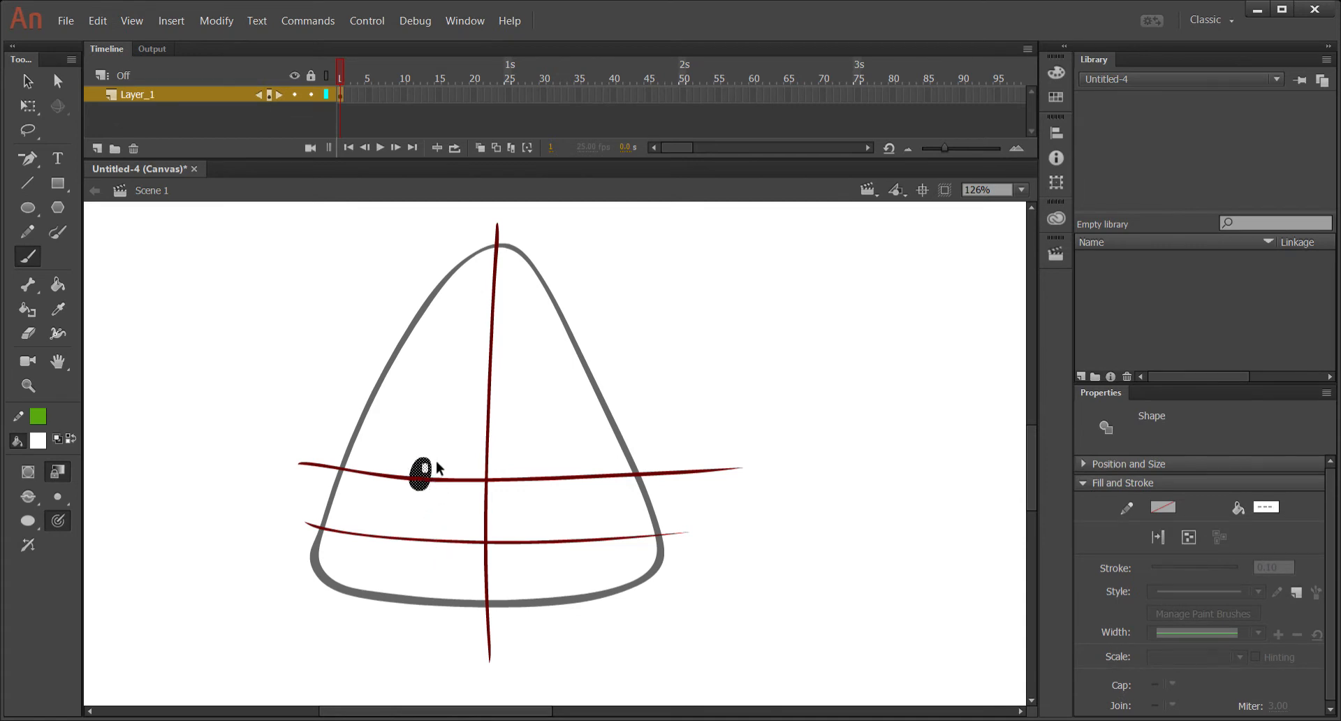
key(ctrl+g)
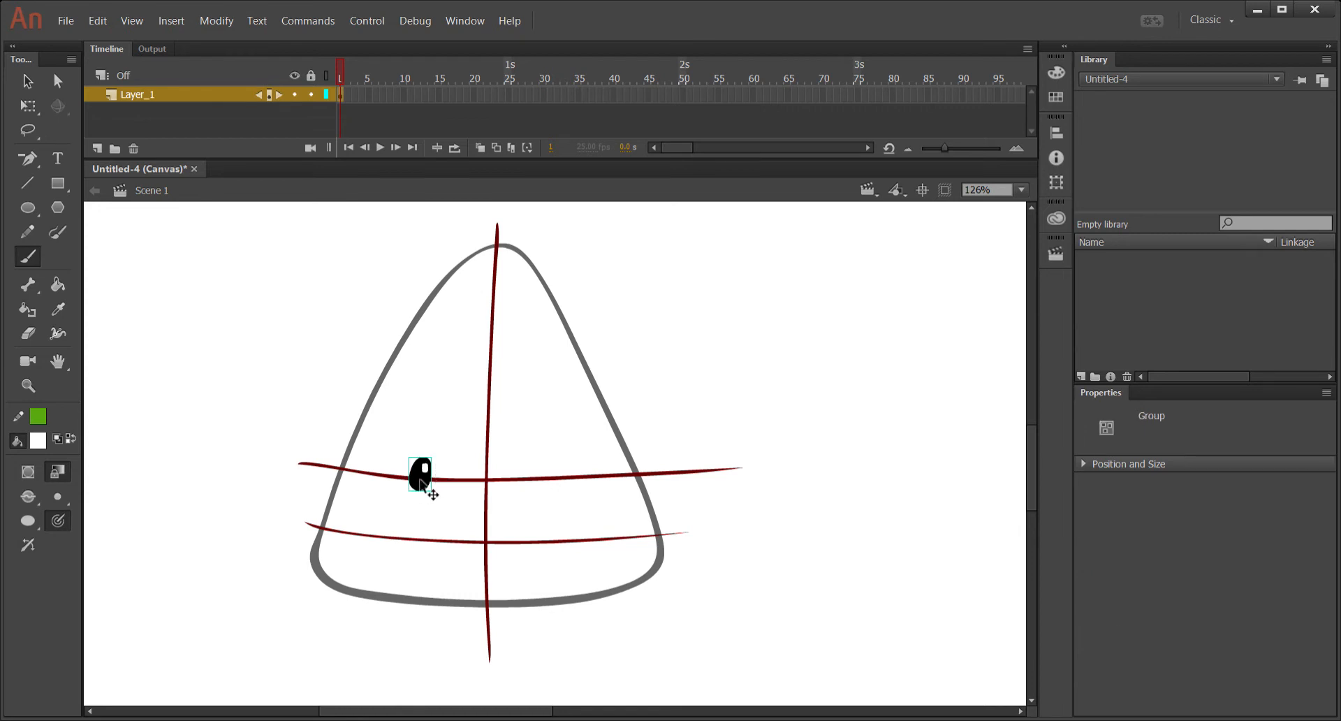
Duplicate the eye on the upper guide, right of the centre line, and skew the copy so it stands more upright.
drag(421, 481, 537, 480)
key(q)
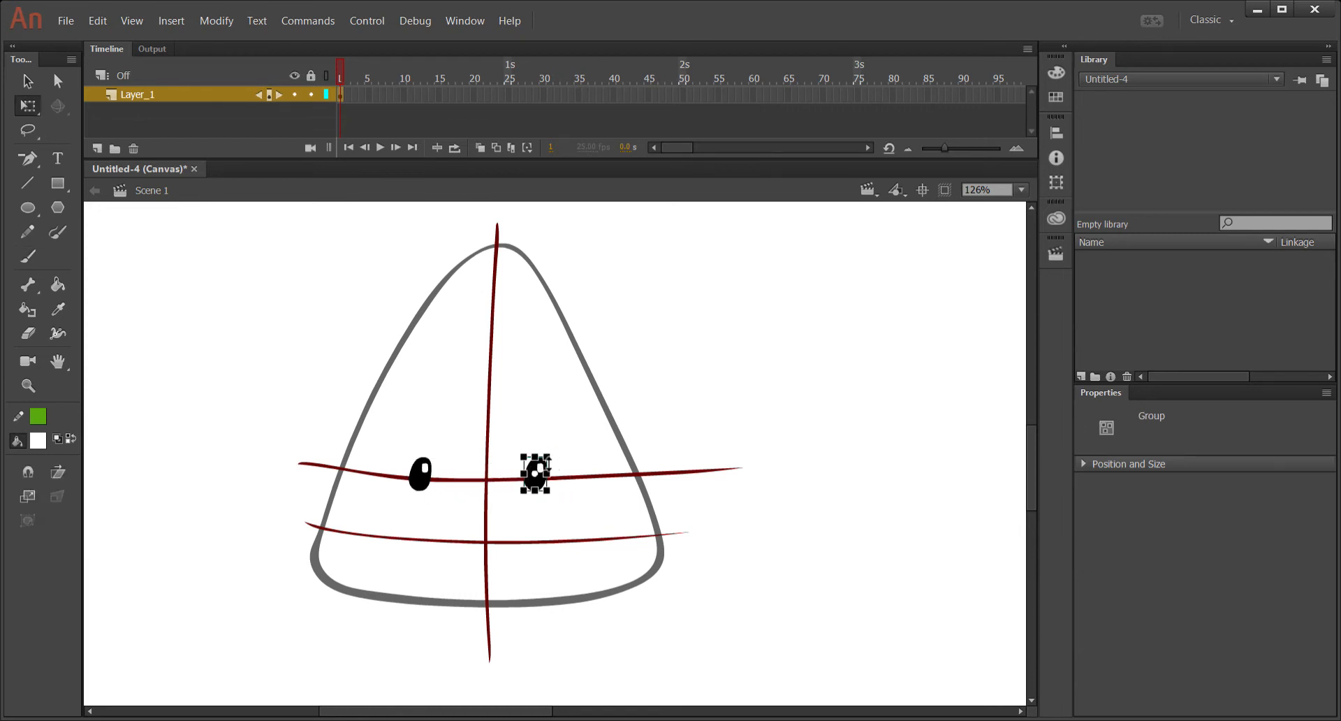
click(560, 471)
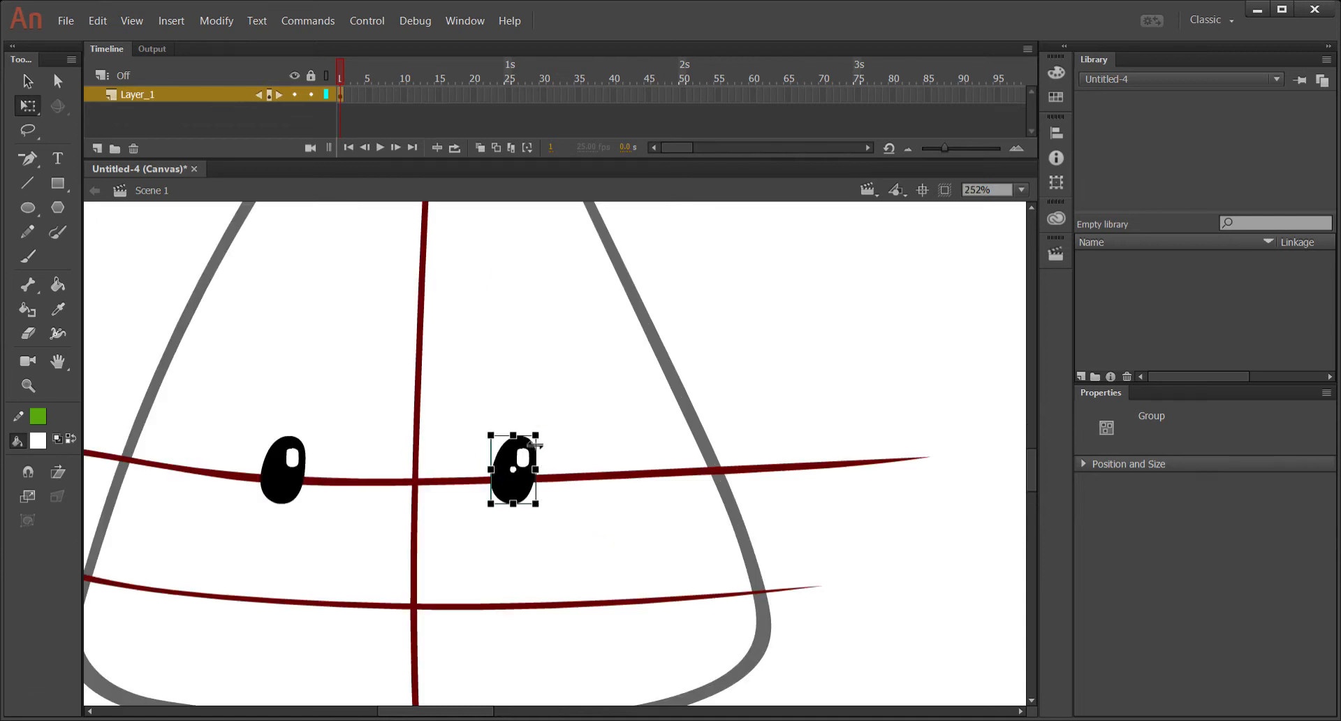
drag(534, 441, 521, 463)
click(550, 424)
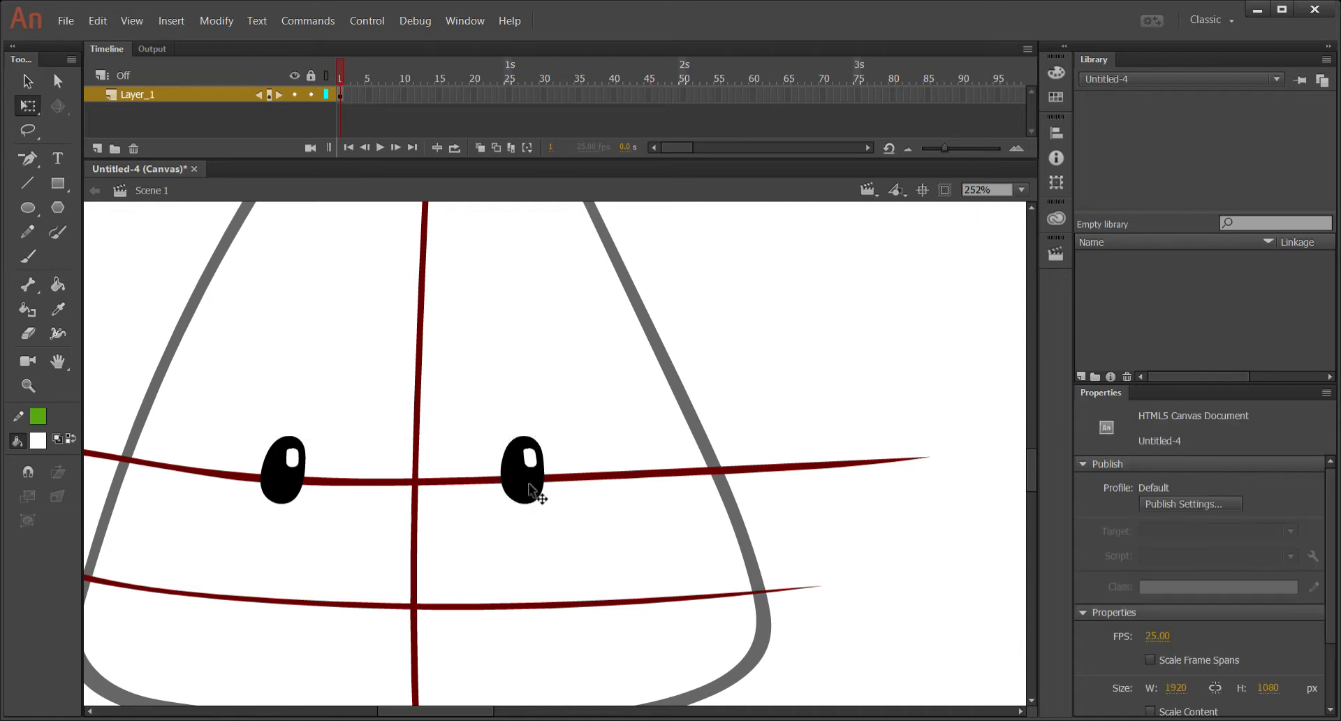
key(space)
drag(510, 565, 563, 441)
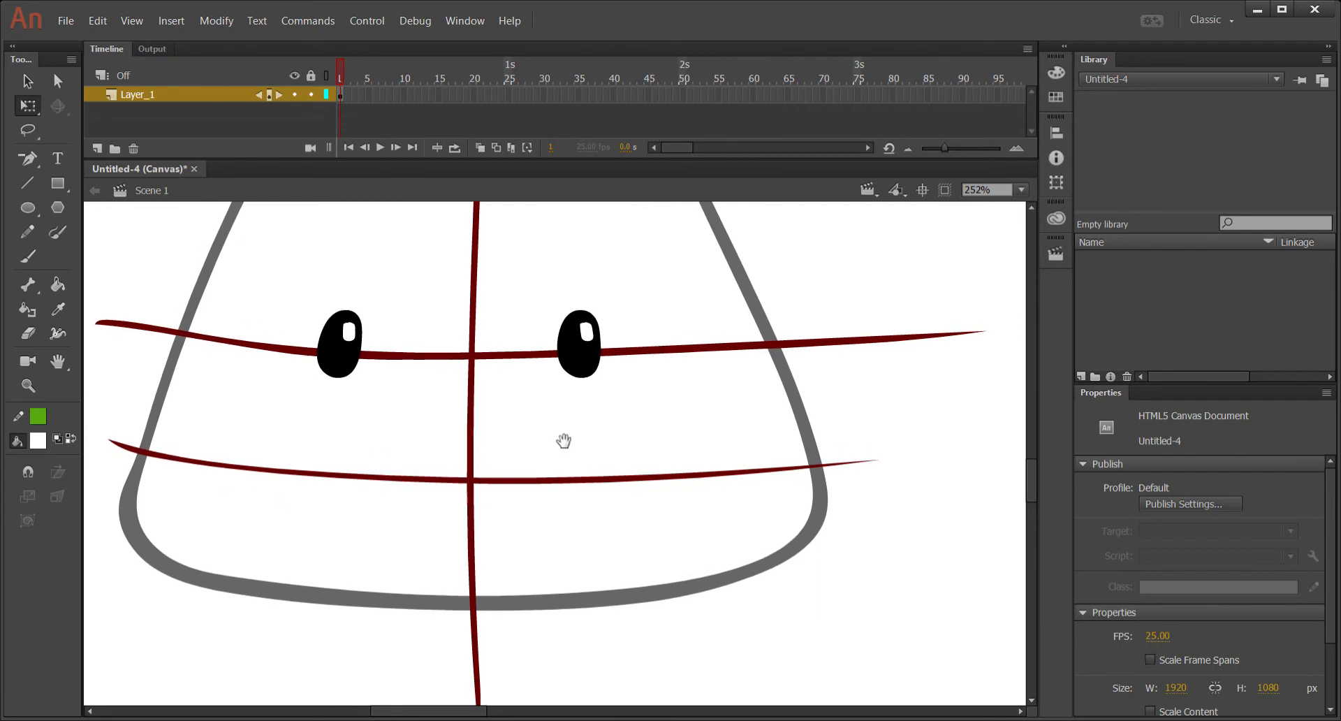
click(573, 365)
click(353, 362)
click(578, 365)
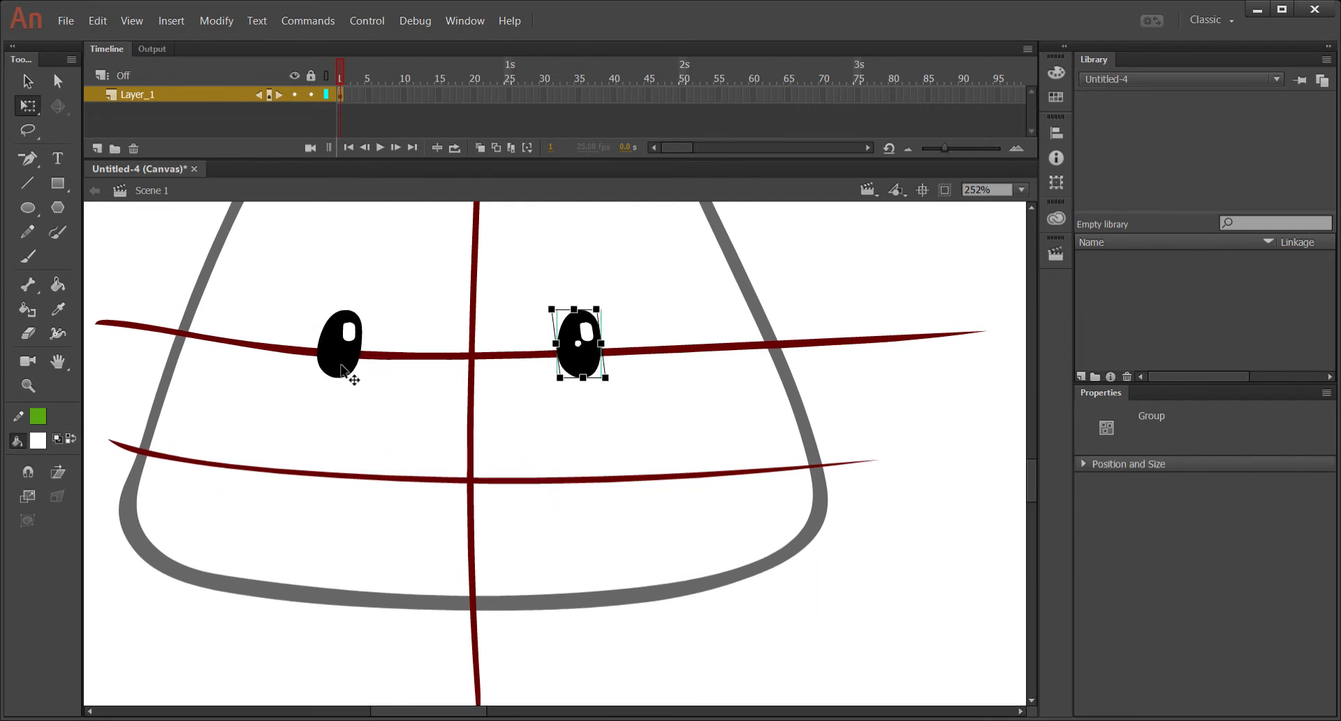
click(341, 368)
click(578, 363)
click(595, 605)
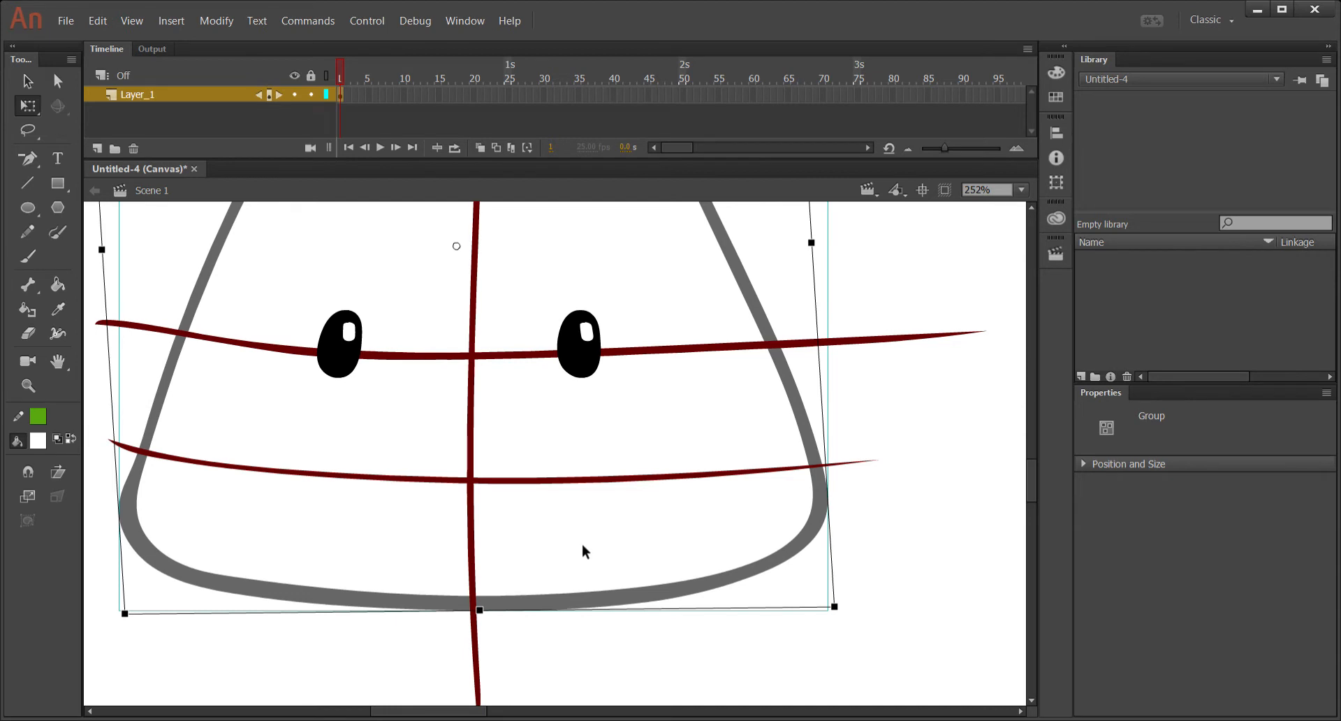
click(580, 542)
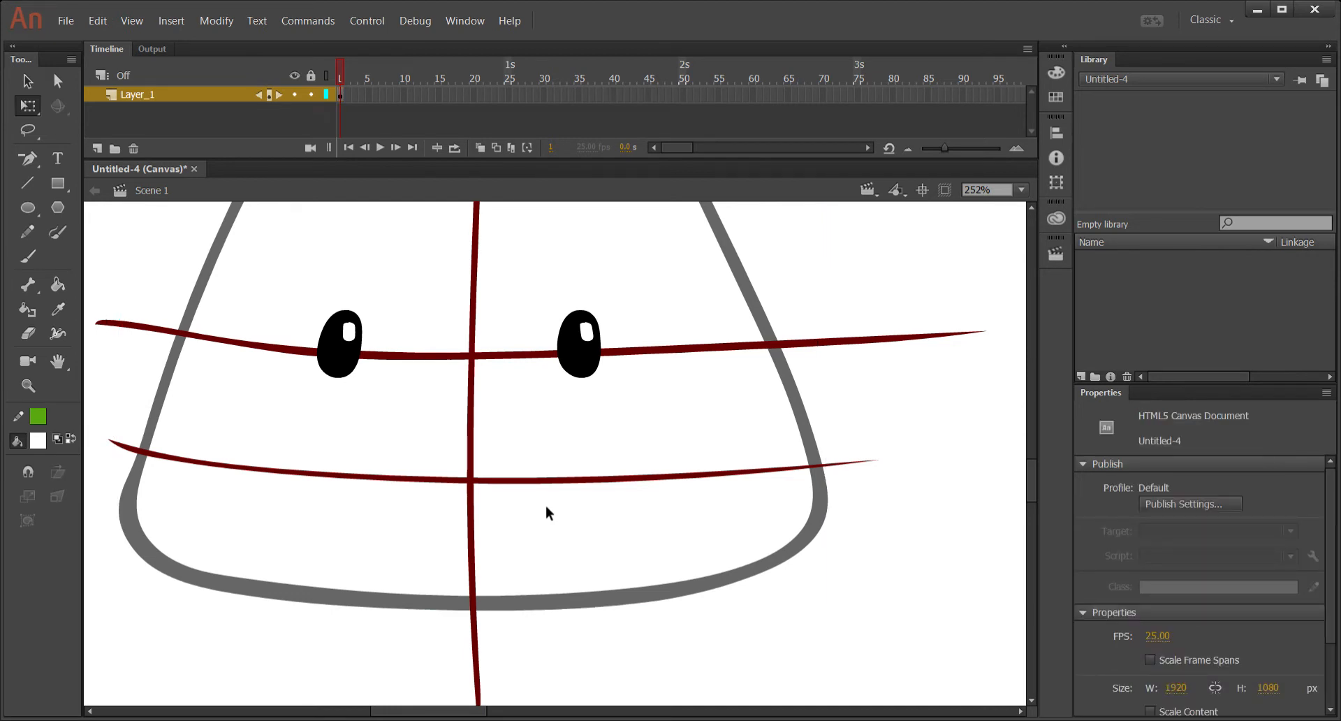
Paint a black smile with short corner strokes where the lower guide crosses the centre line, and group it.
key(b)
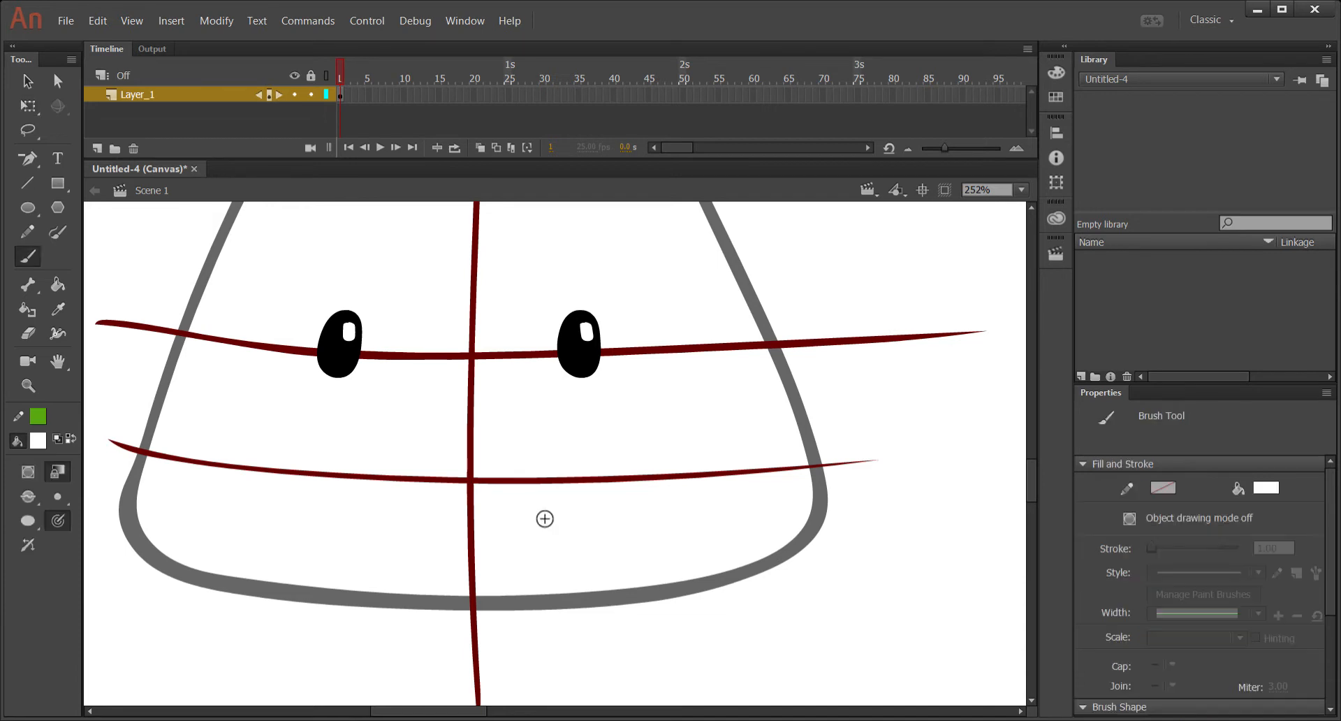
click(42, 442)
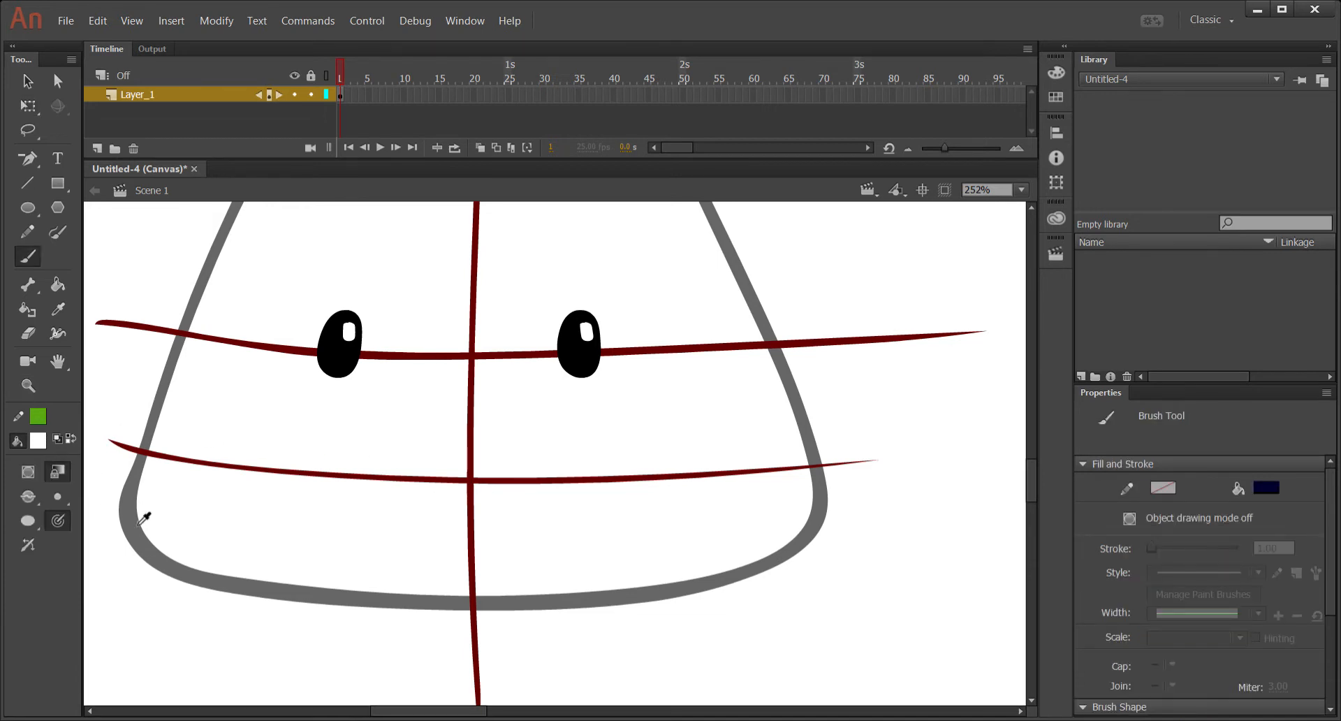
click(139, 508)
mouse_move(461, 485)
mouse_down()
mouse_move(417, 462)
mouse_move(519, 464)
mouse_up()
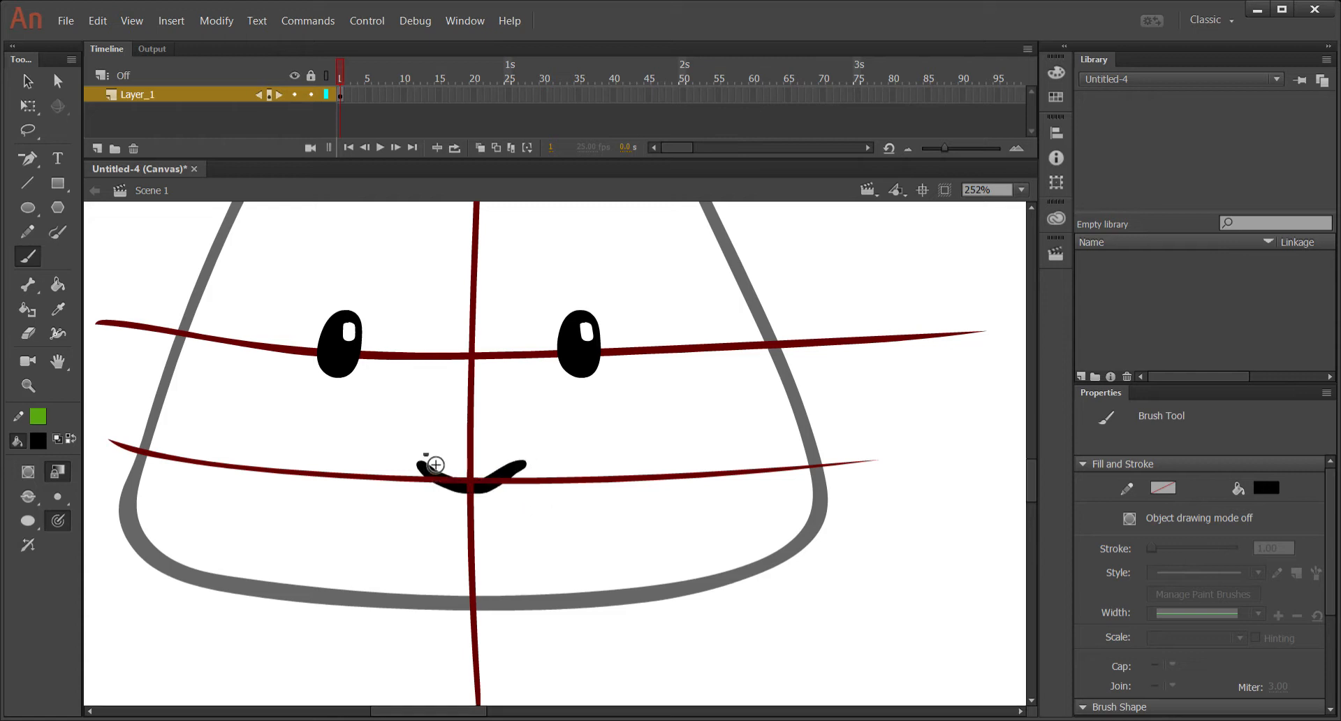
drag(425, 457, 412, 466)
mouse_move(517, 467)
mouse_down()
mouse_move(518, 454)
mouse_move(542, 479)
mouse_move(534, 471)
mouse_up()
key(ctrl+g)
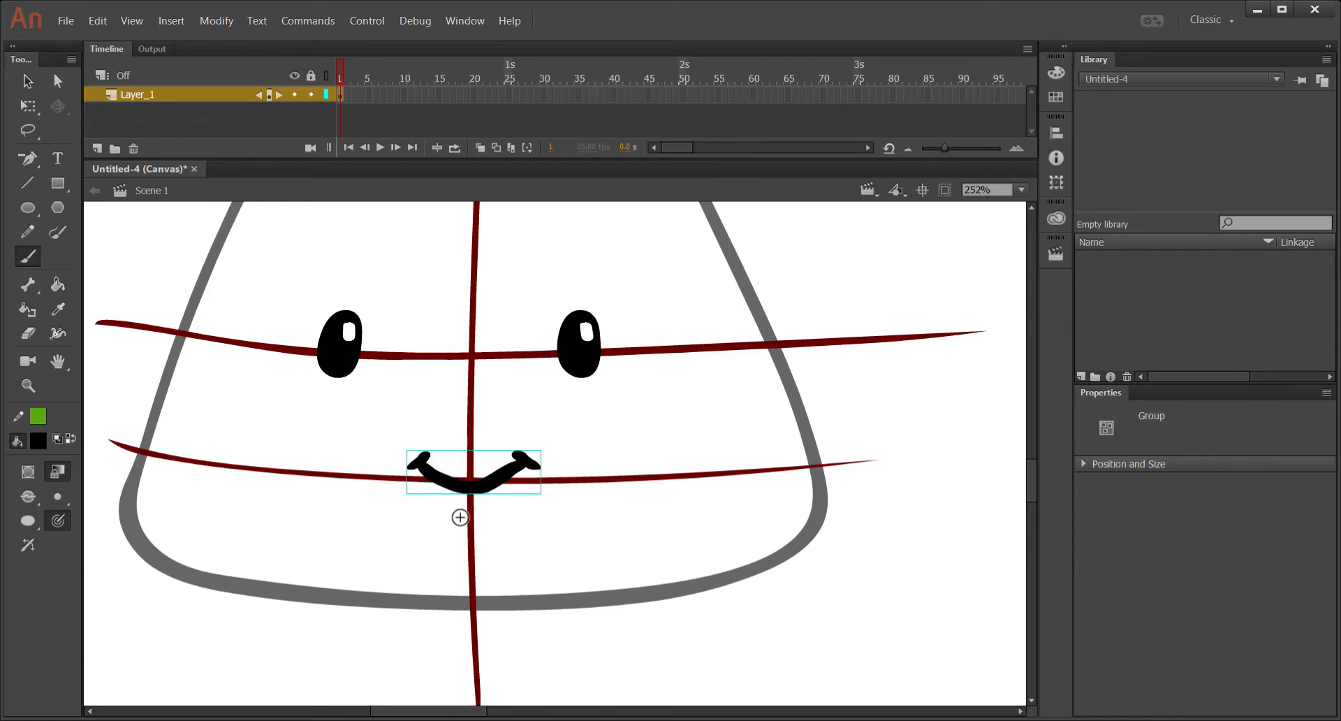
Add a short curved lower-lip stroke beneath the smile inside the mouth group, and return to the scene.
double_click(471, 492)
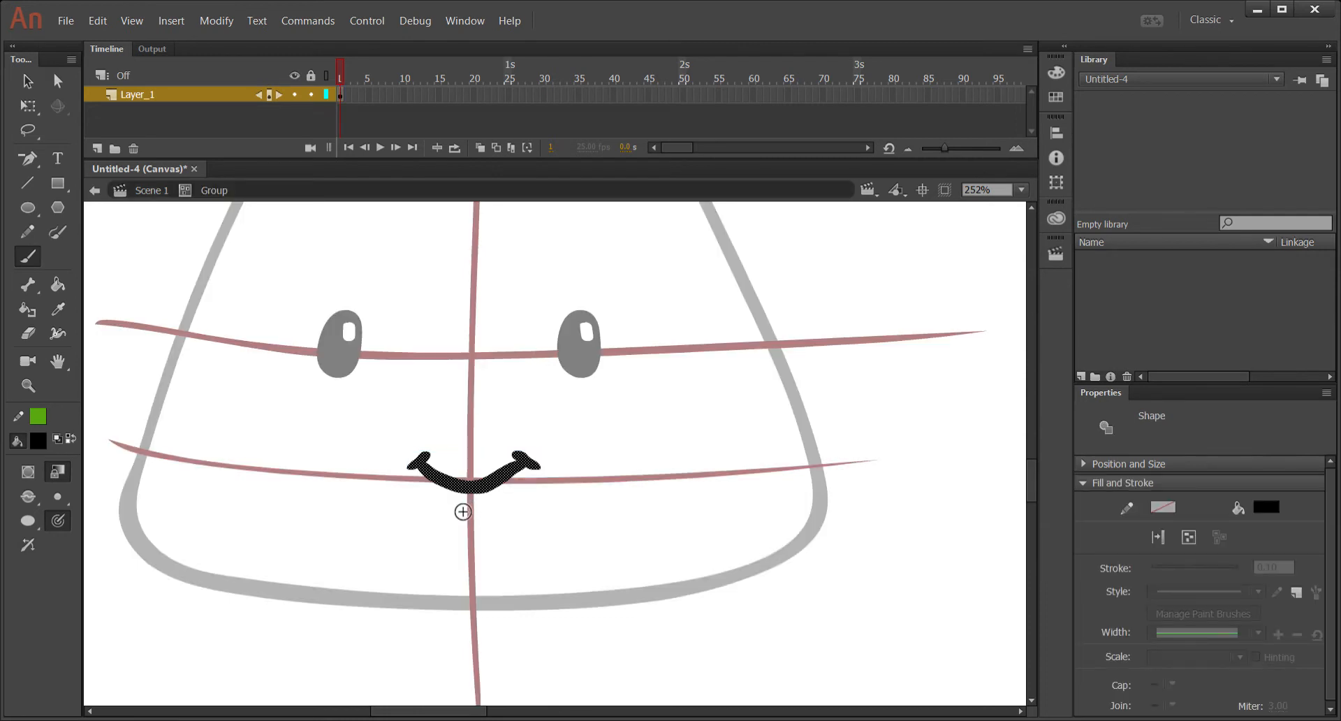
drag(442, 501, 492, 506)
key(ctrl+a)
double_click(521, 521)
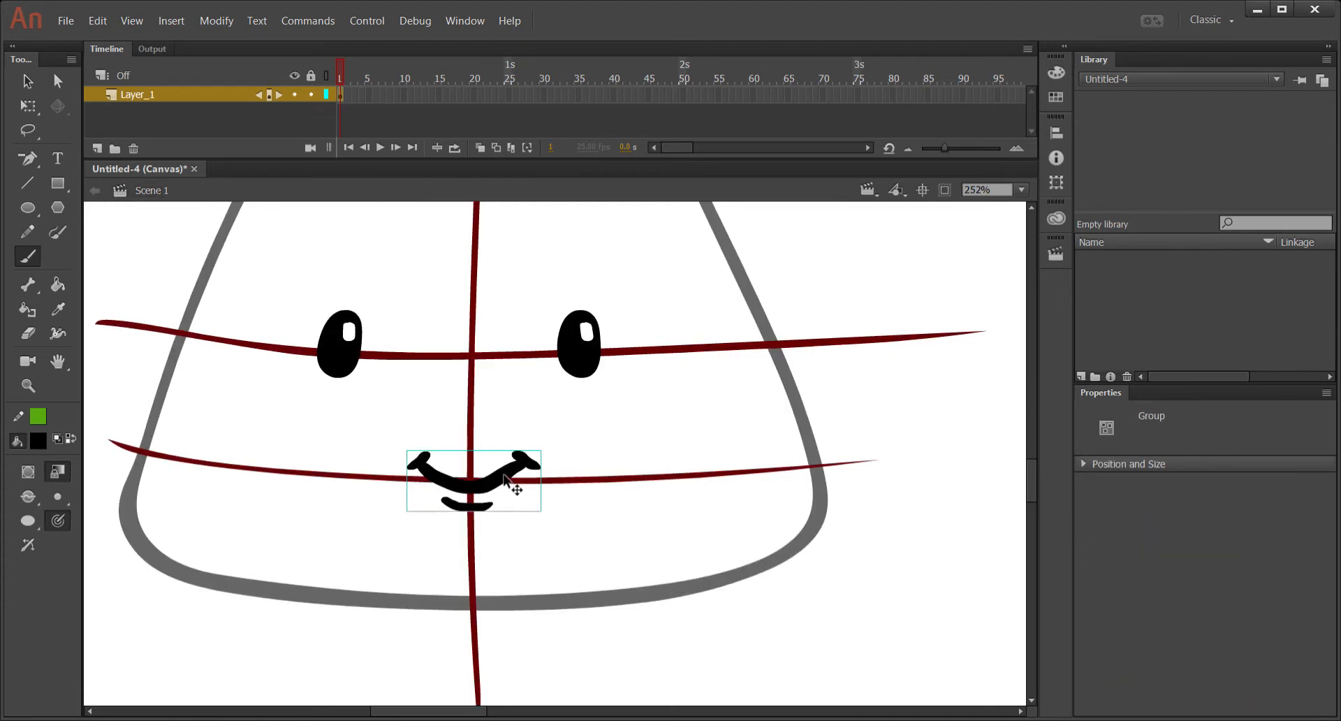
double_click(504, 478)
double_click(517, 503)
Duplicate the whole head with its guides, eyes and mouth, and place the copy to the right of the original.
key(ctrl+minus)
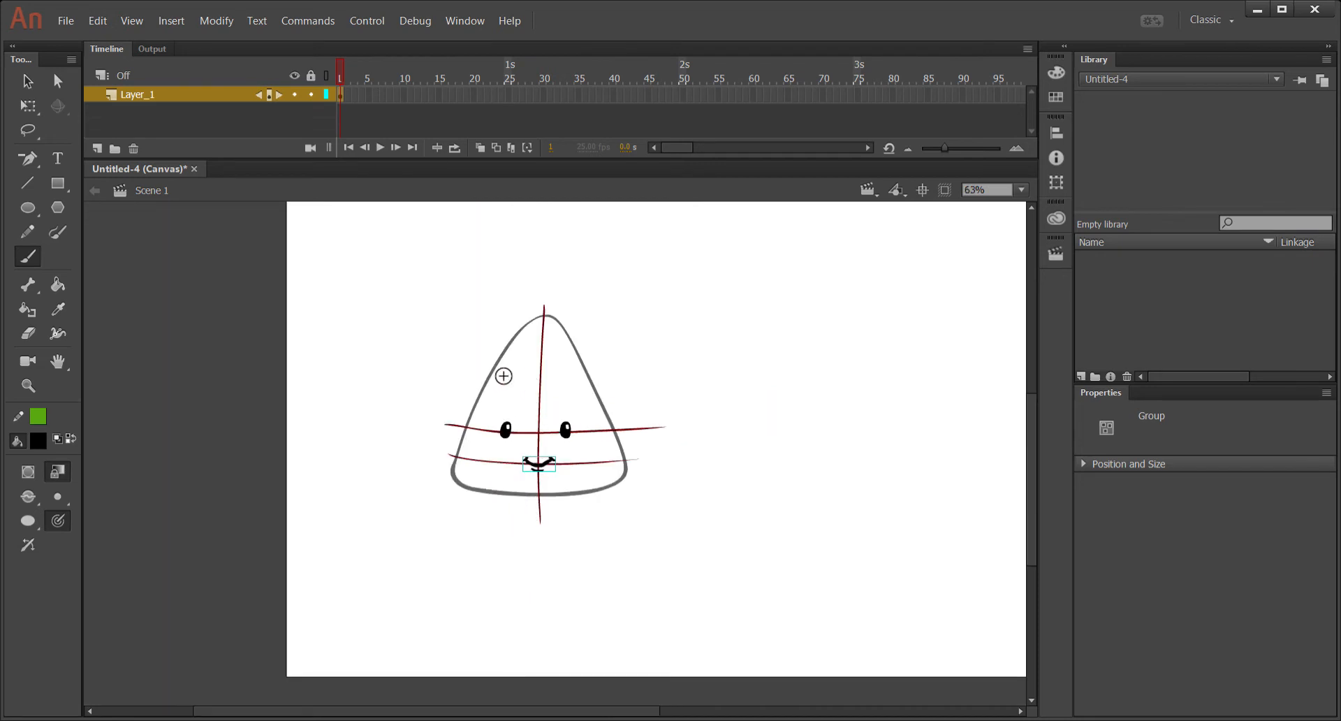
drag(489, 336, 402, 371)
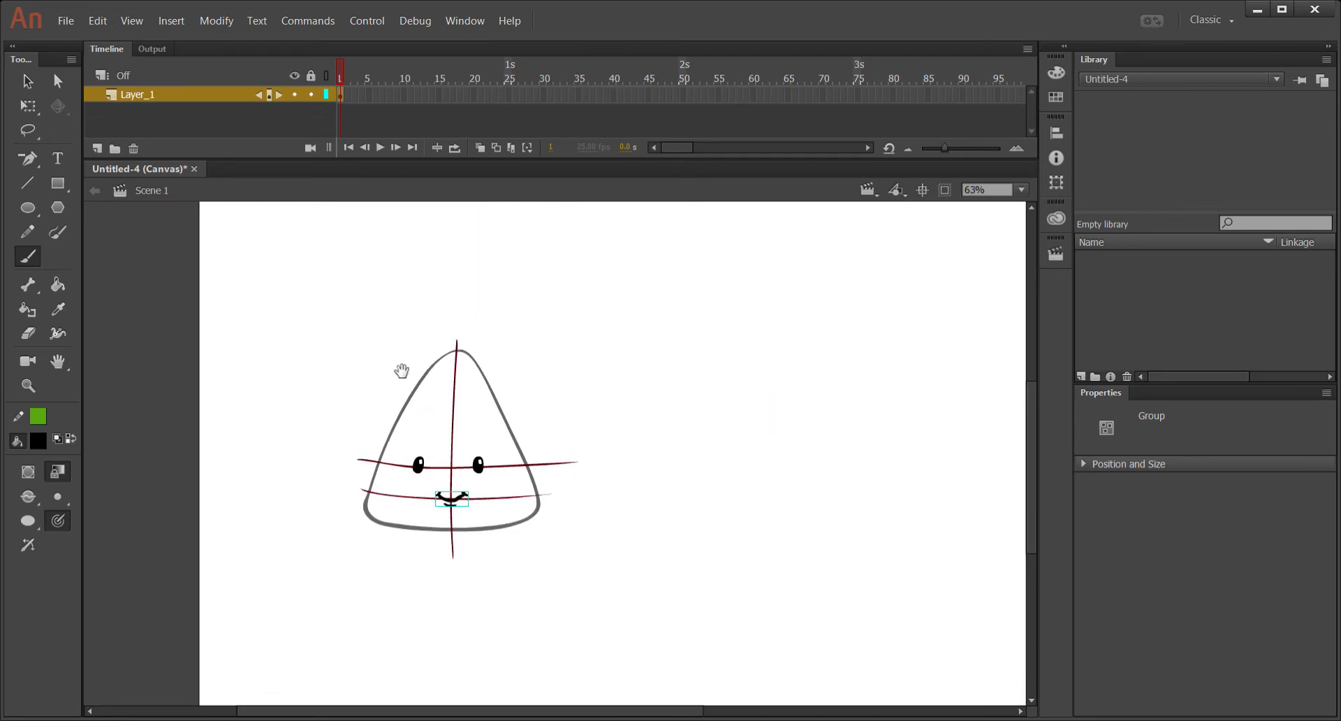
drag(320, 328, 584, 589)
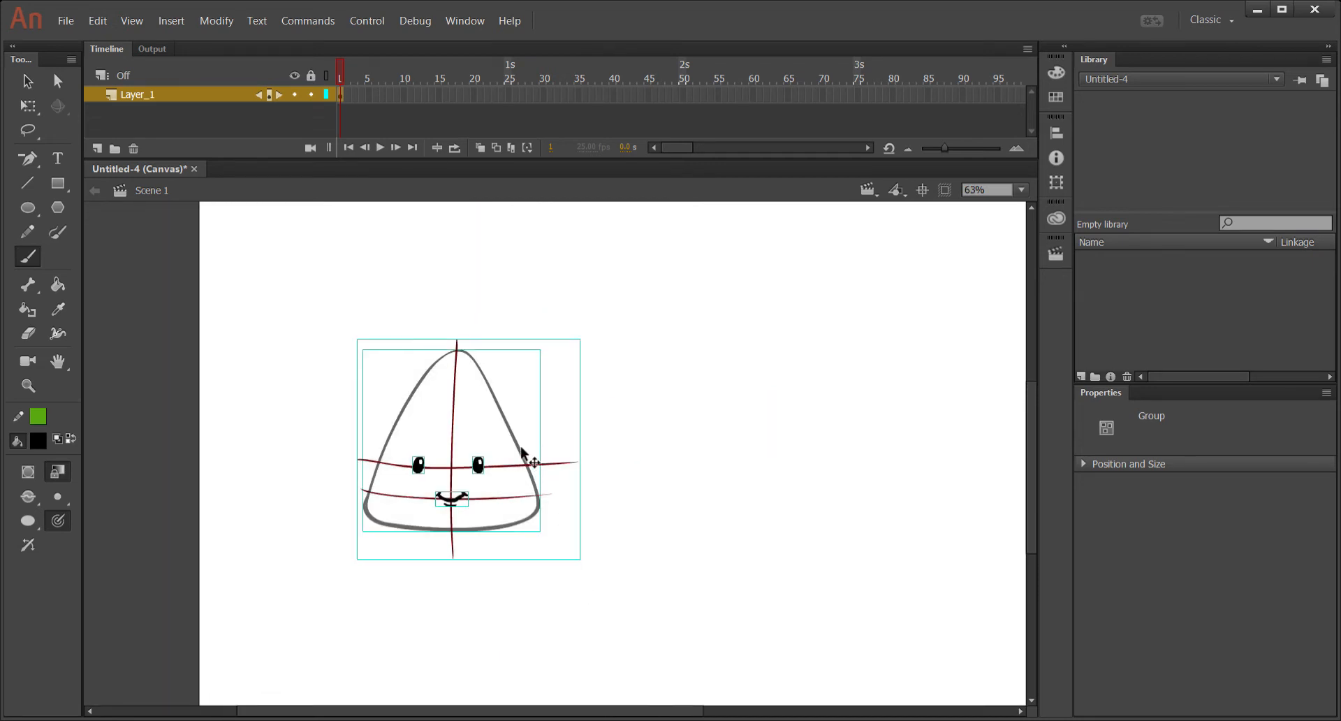
drag(515, 435, 726, 415)
ctrl+click(796, 352)
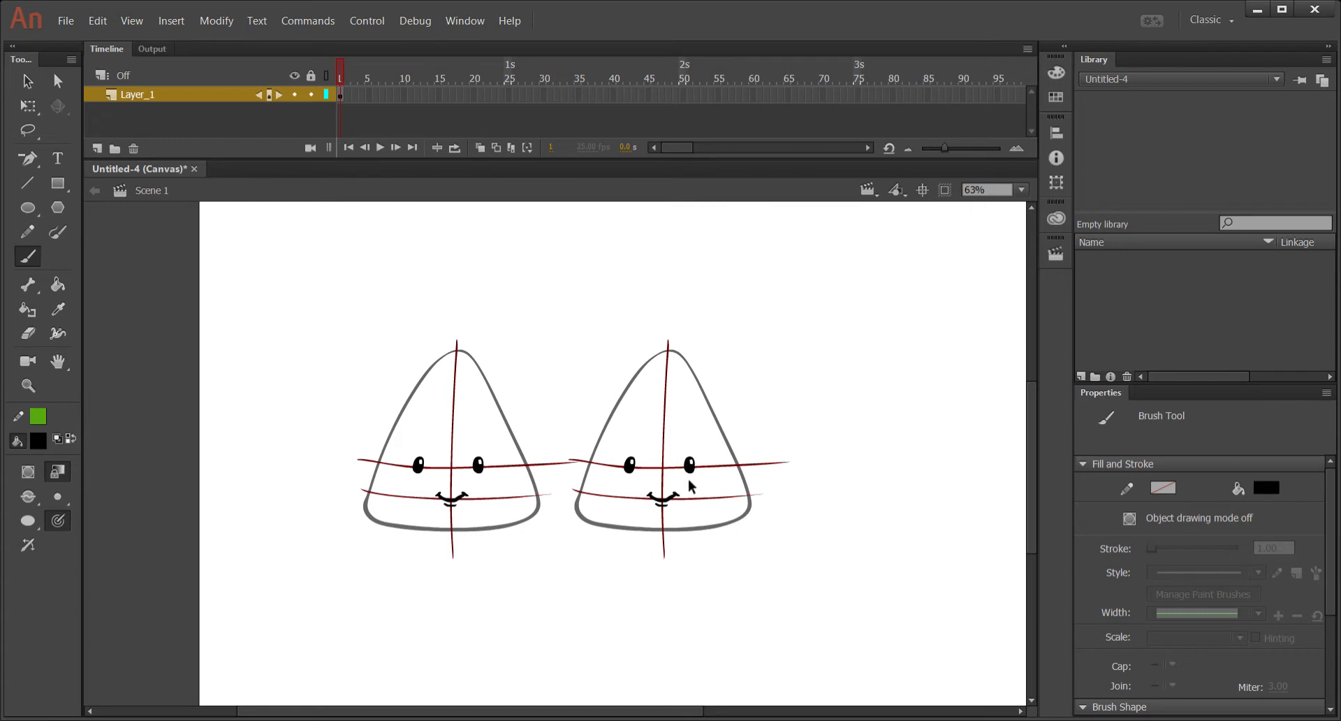
Shift both eyes and the mouth of the second head to the right so the face looks turned.
ctrl+click(685, 363)
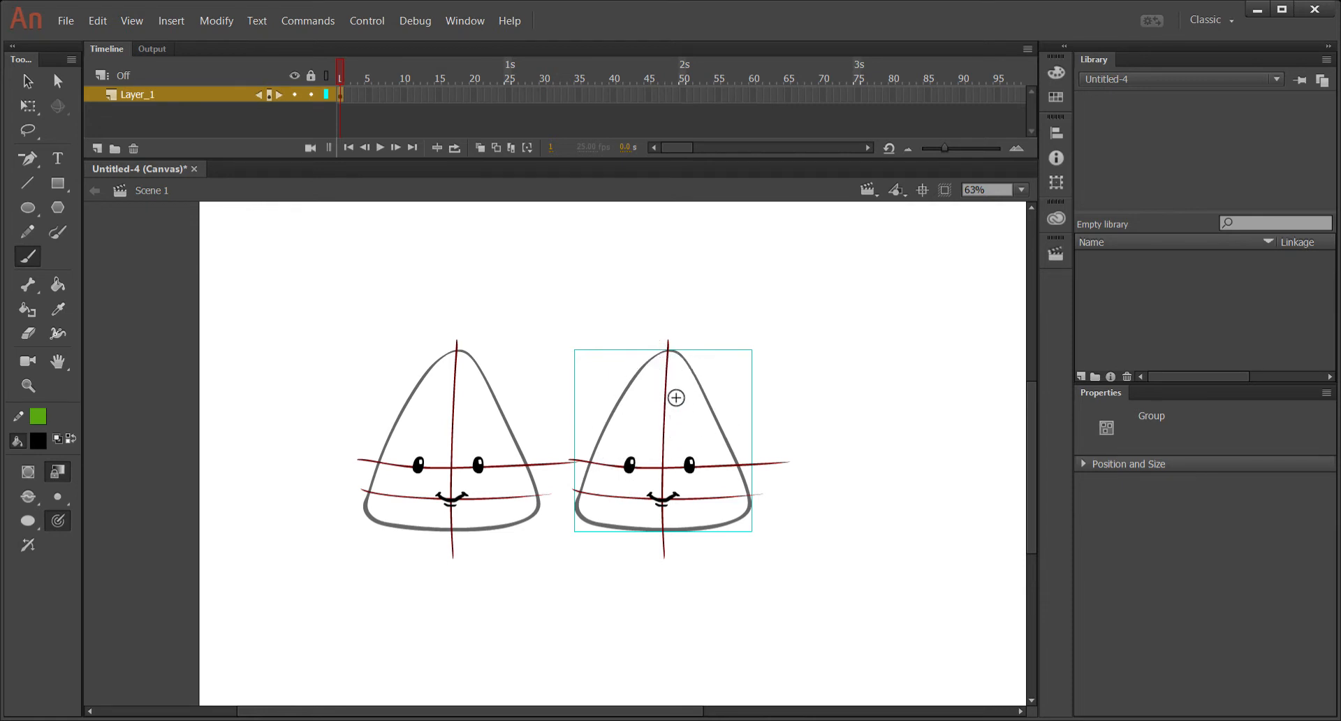
ctrl+click(718, 319)
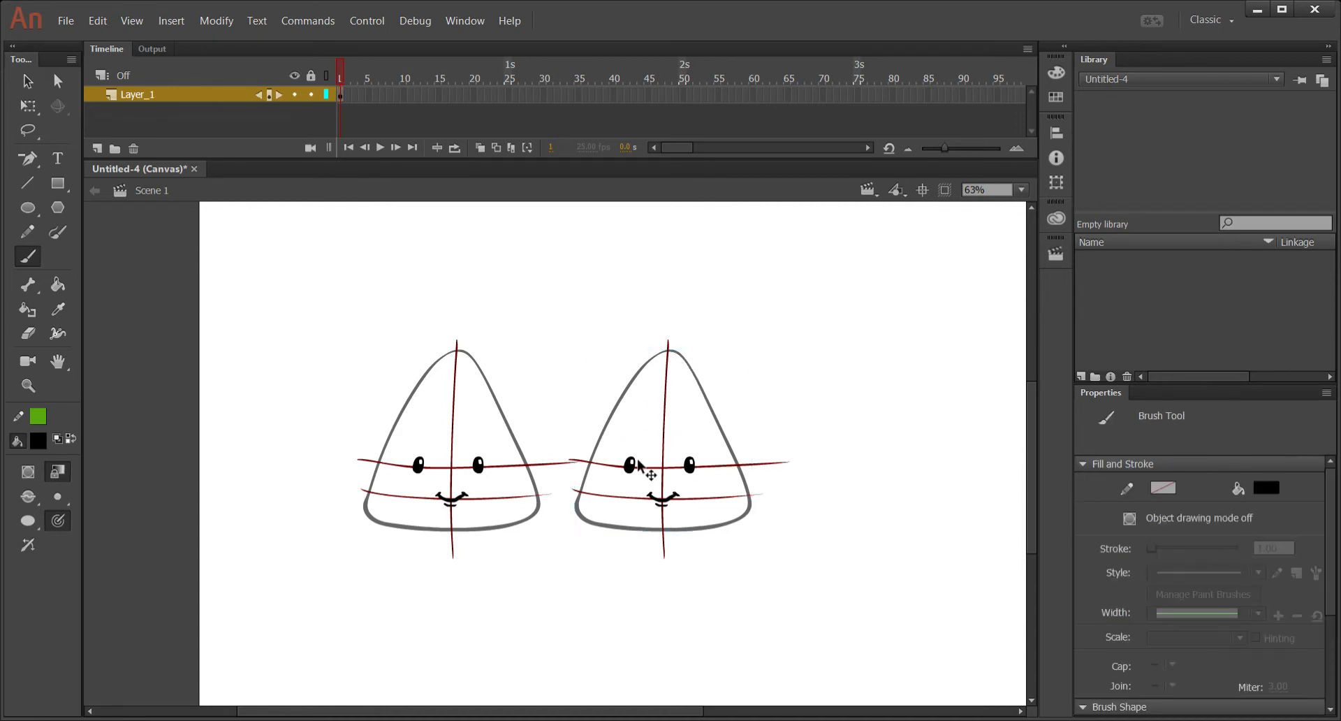
ctrl+click(634, 466)
ctrl+shift+click(687, 465)
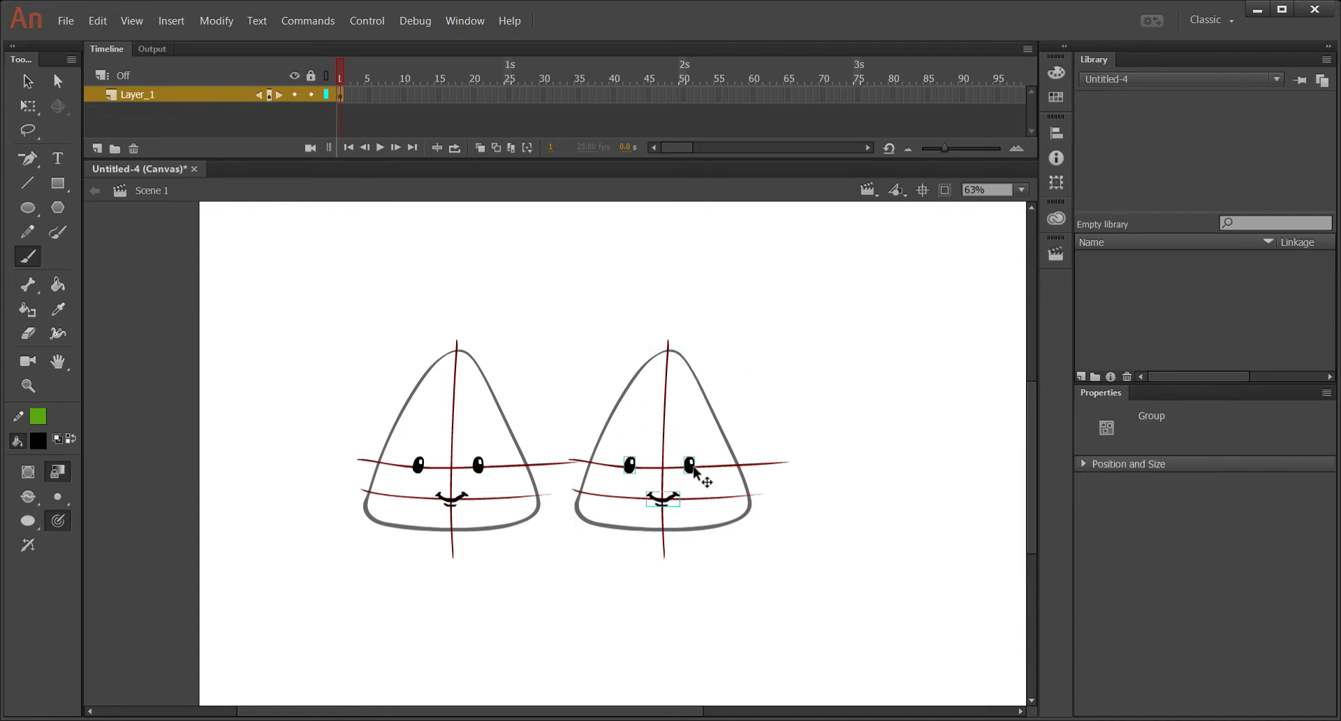
drag(693, 469, 724, 465)
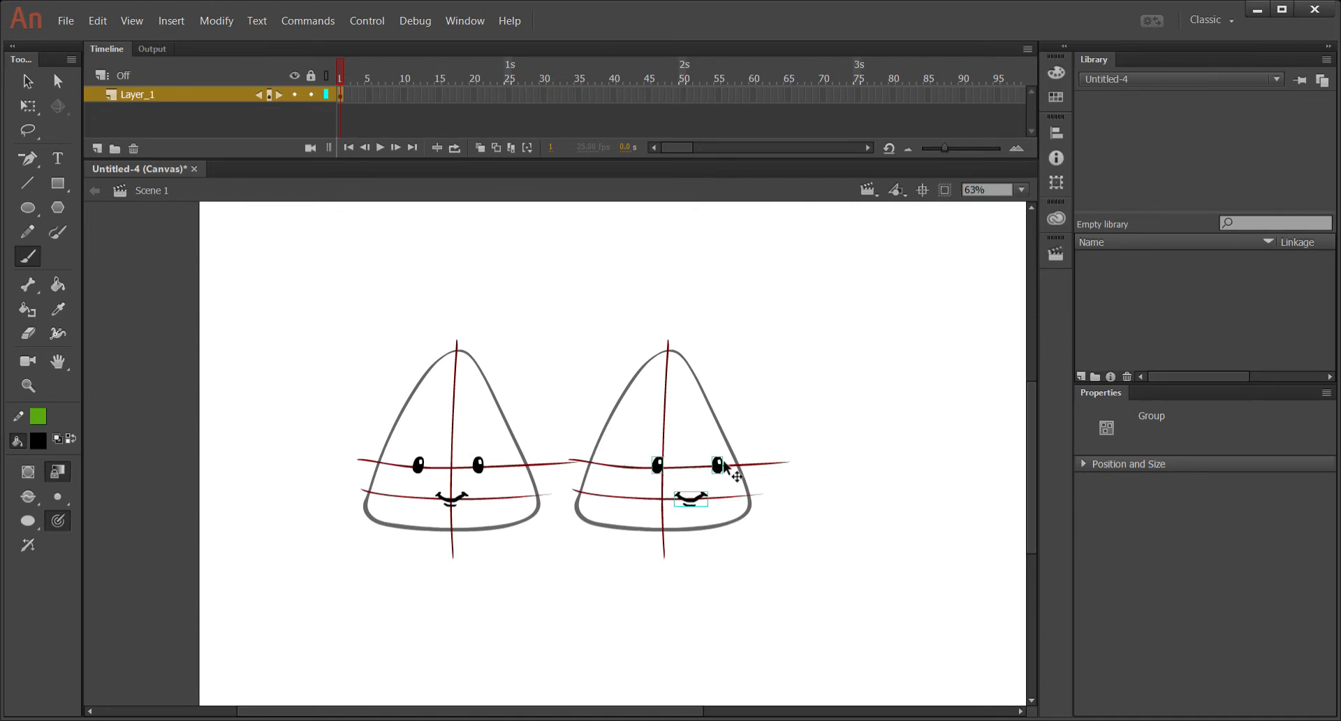
ctrl+click(766, 386)
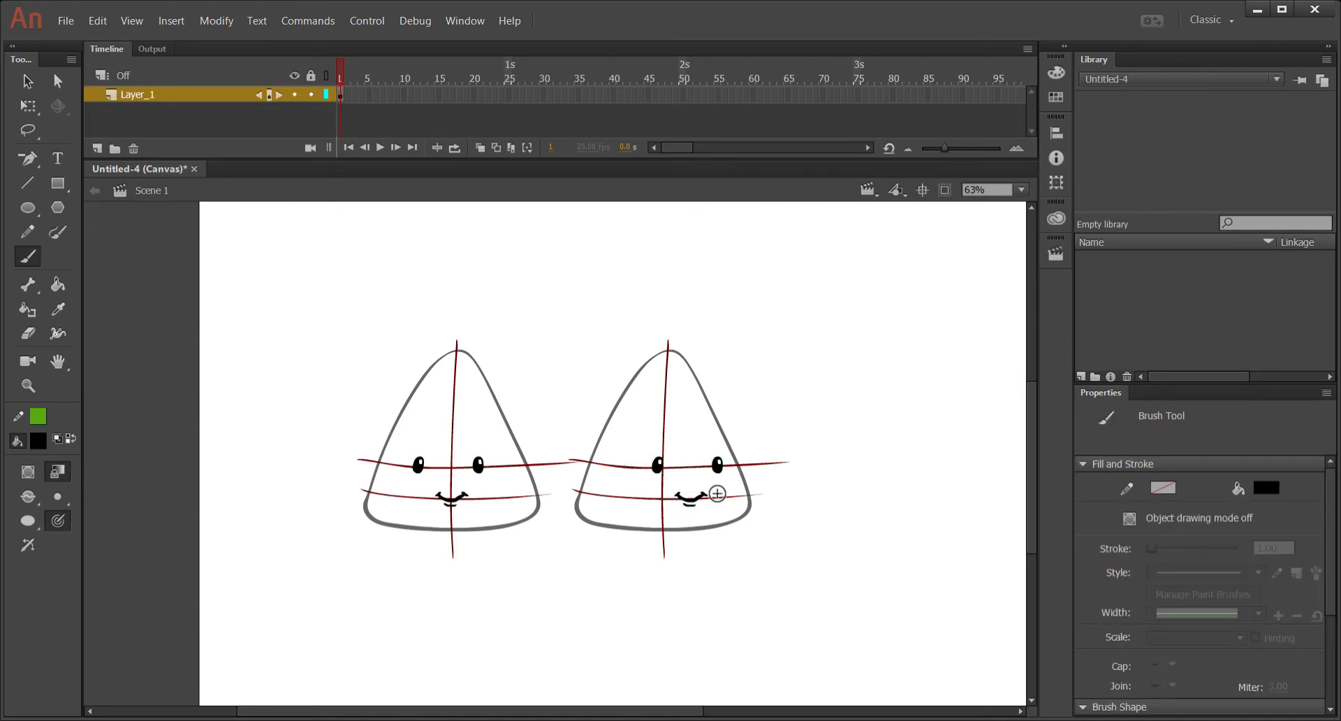
Skew the second head's outline slightly with its apex to the left, keeping the pivot at the bottom centre.
ctrl+click(698, 381)
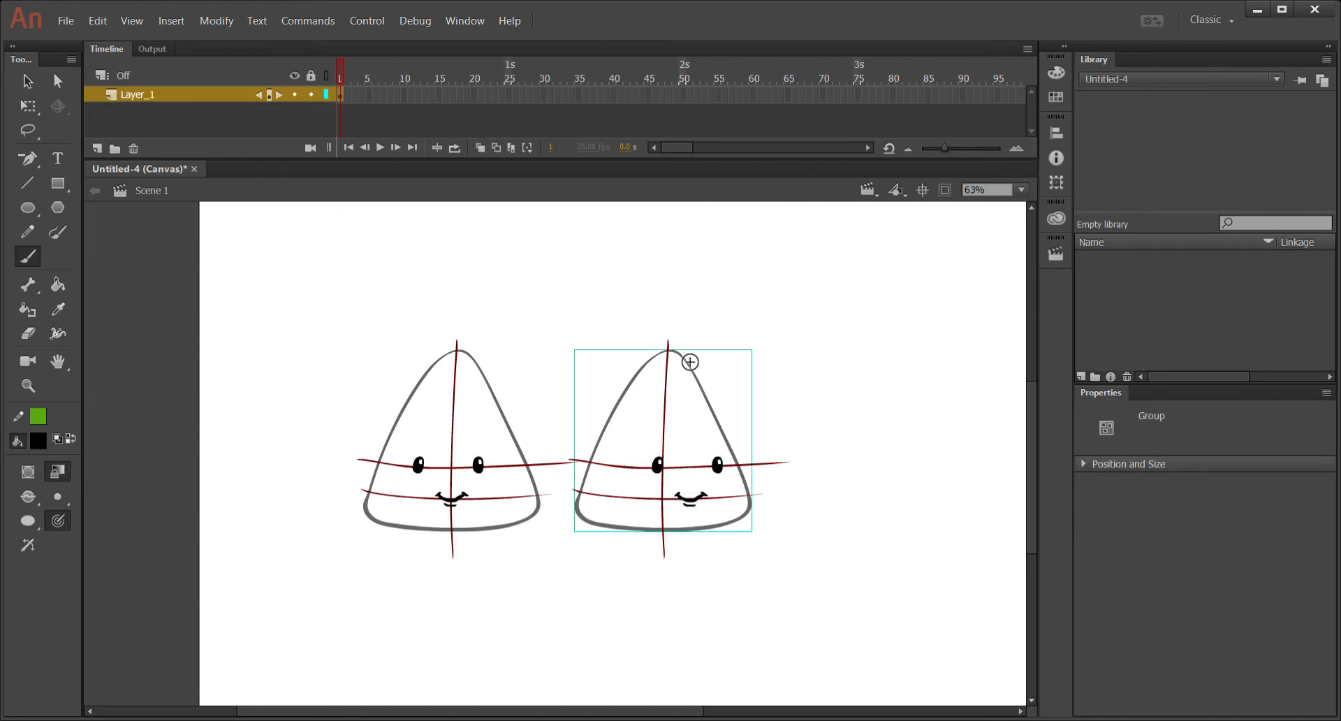
key(q)
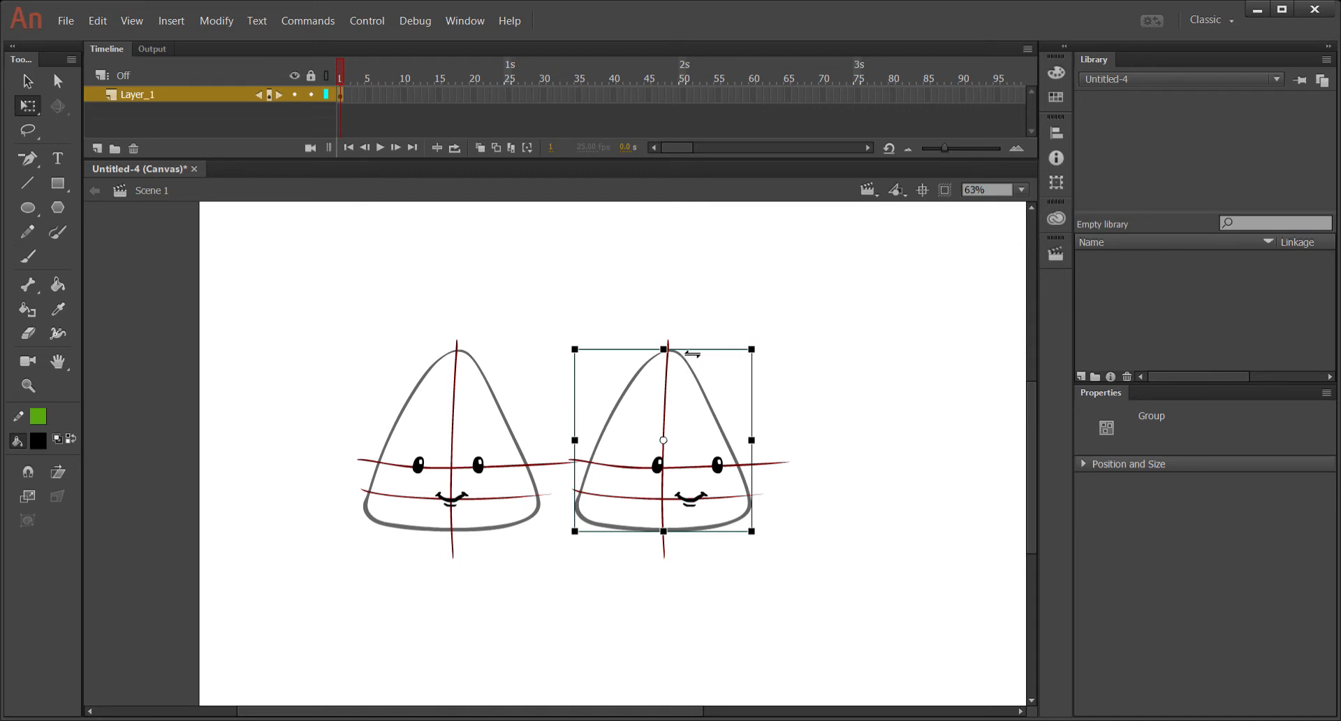
drag(692, 354, 690, 351)
key(ctrl+z)
drag(669, 523, 665, 529)
drag(707, 350, 698, 350)
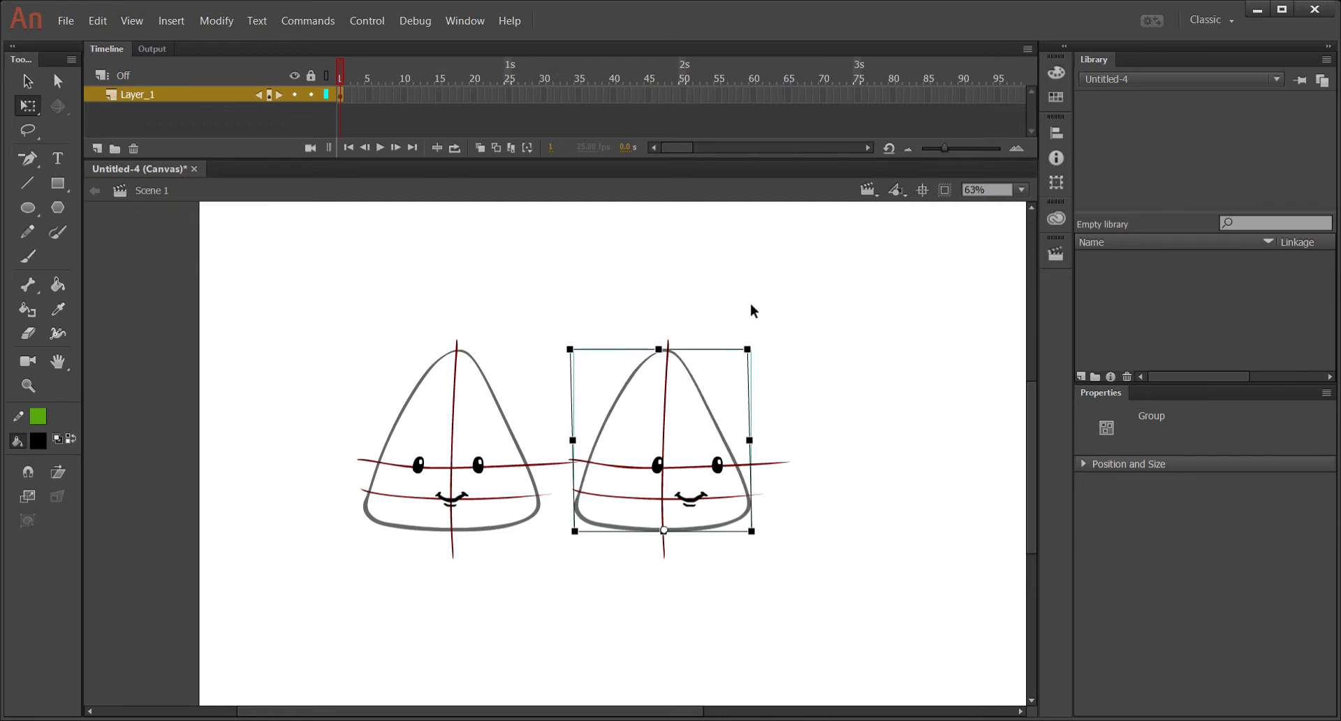
click(730, 324)
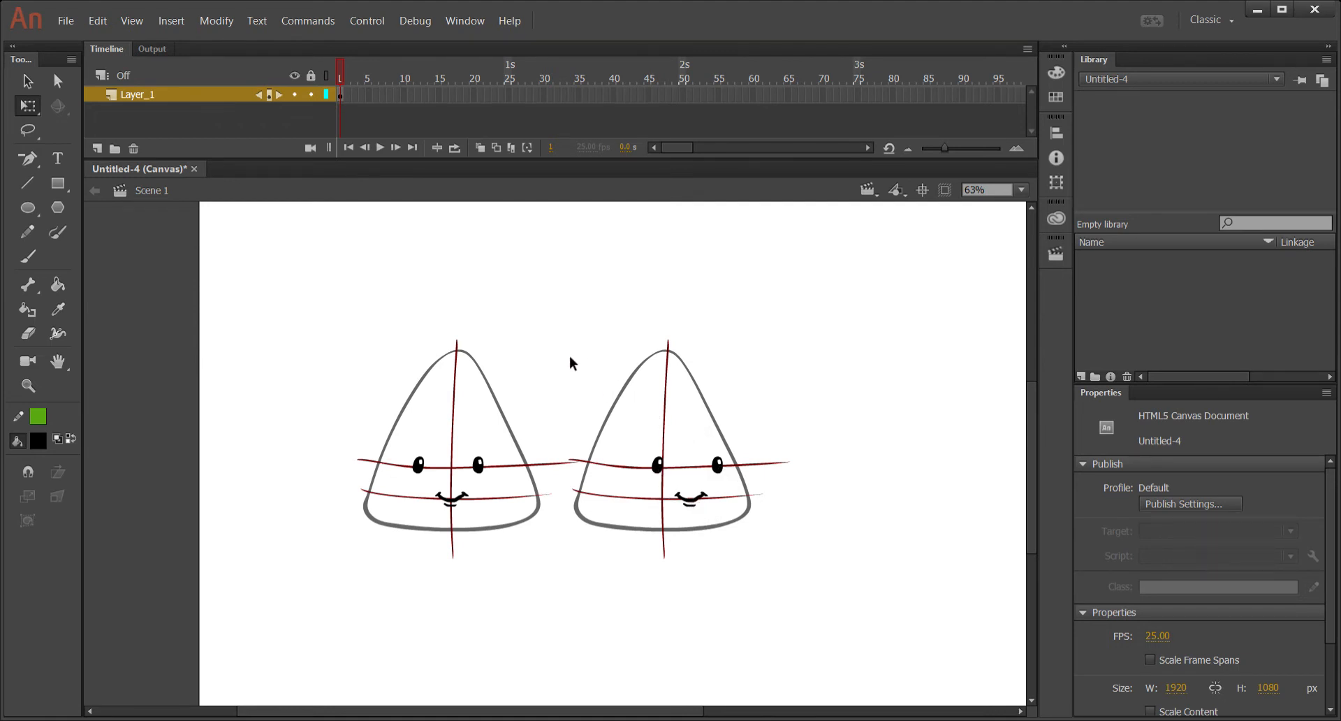
Duplicate the complete second head and place the copy to its right as a third head.
drag(554, 331, 743, 460)
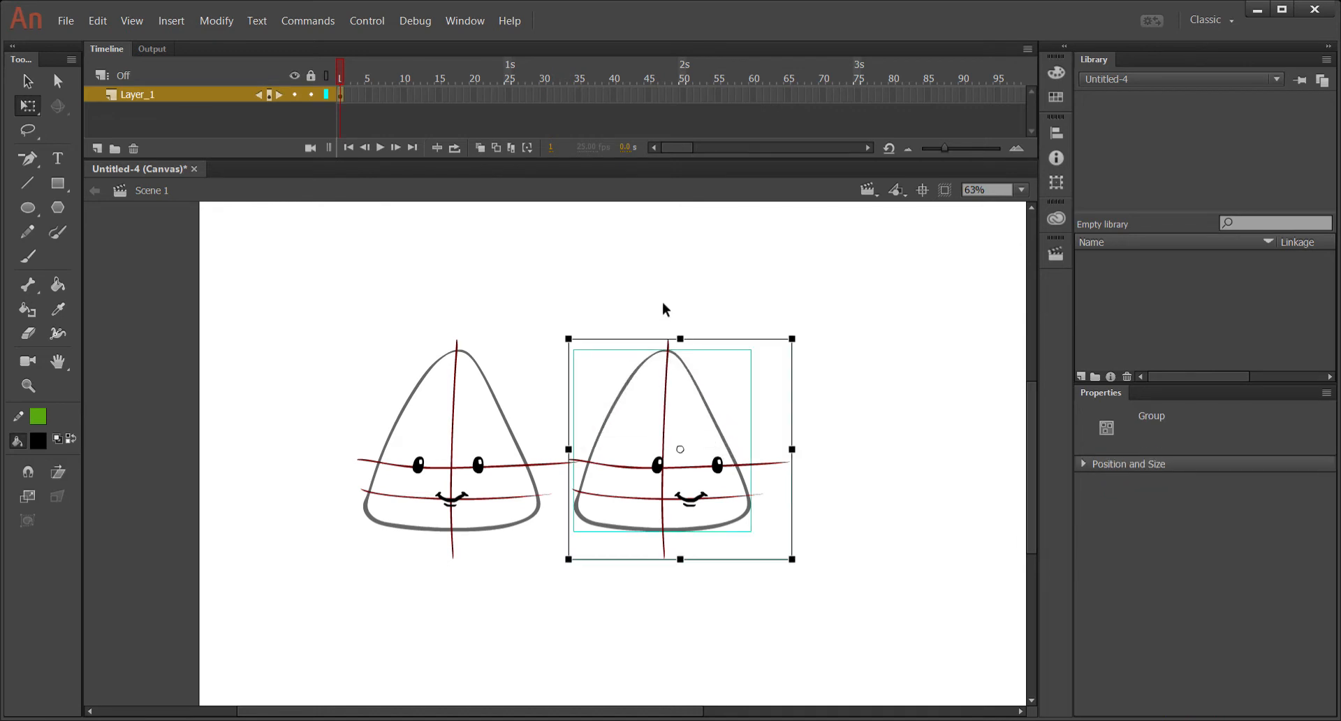
click(631, 336)
drag(620, 338, 726, 587)
drag(722, 462, 928, 463)
click(955, 392)
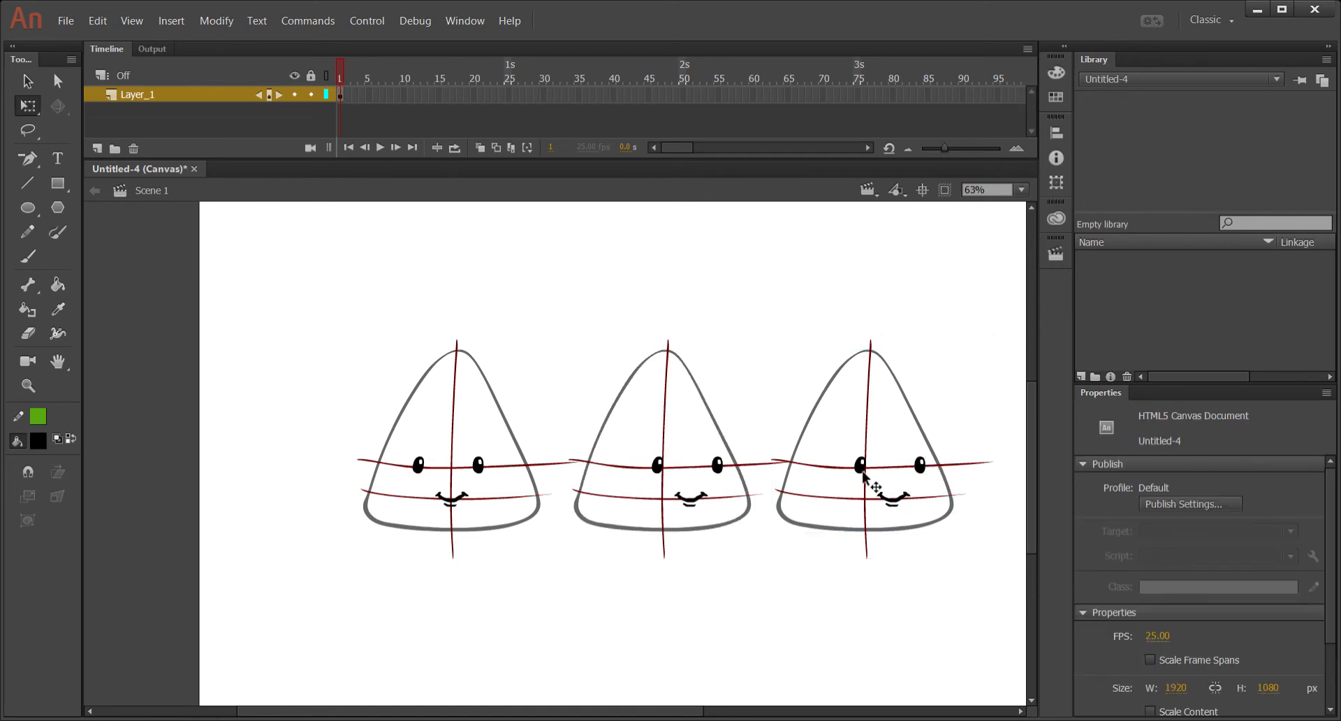
Delete the third head's right eye and move its remaining eye and mouth further right toward the outline's edge.
click(921, 469)
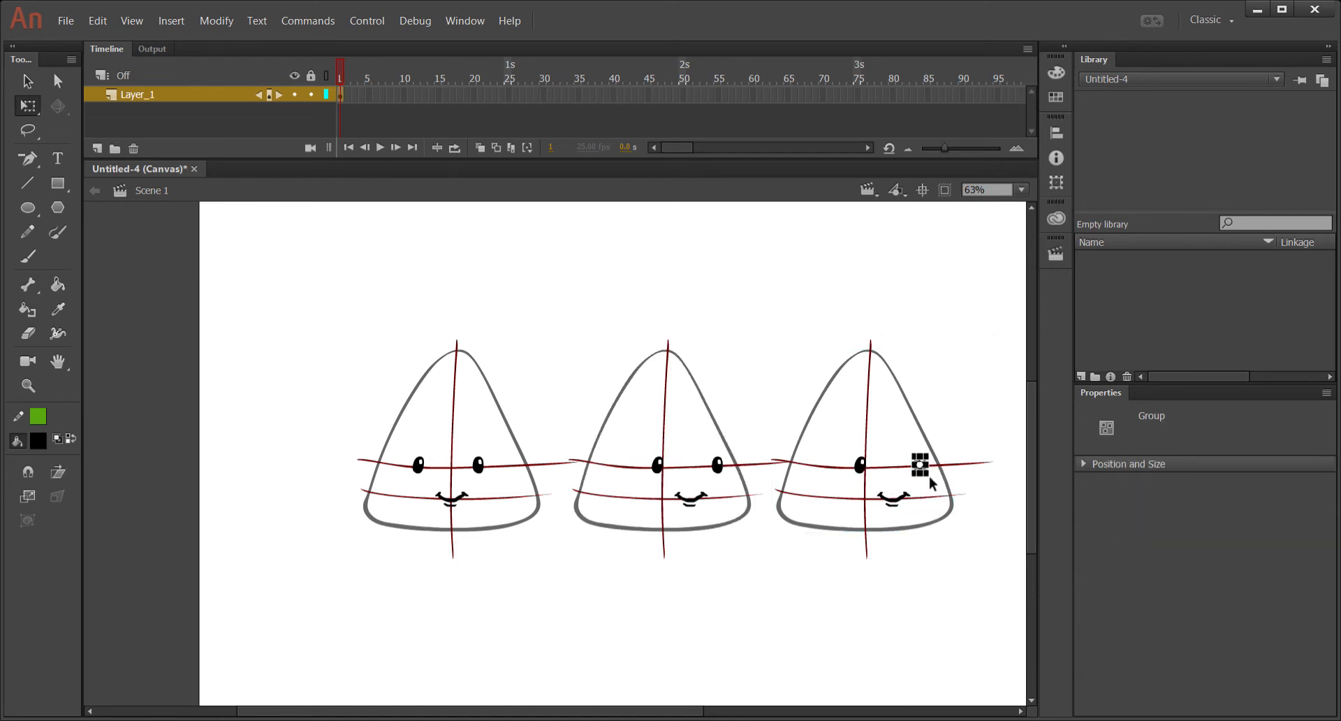
key(Delete)
drag(864, 471, 934, 498)
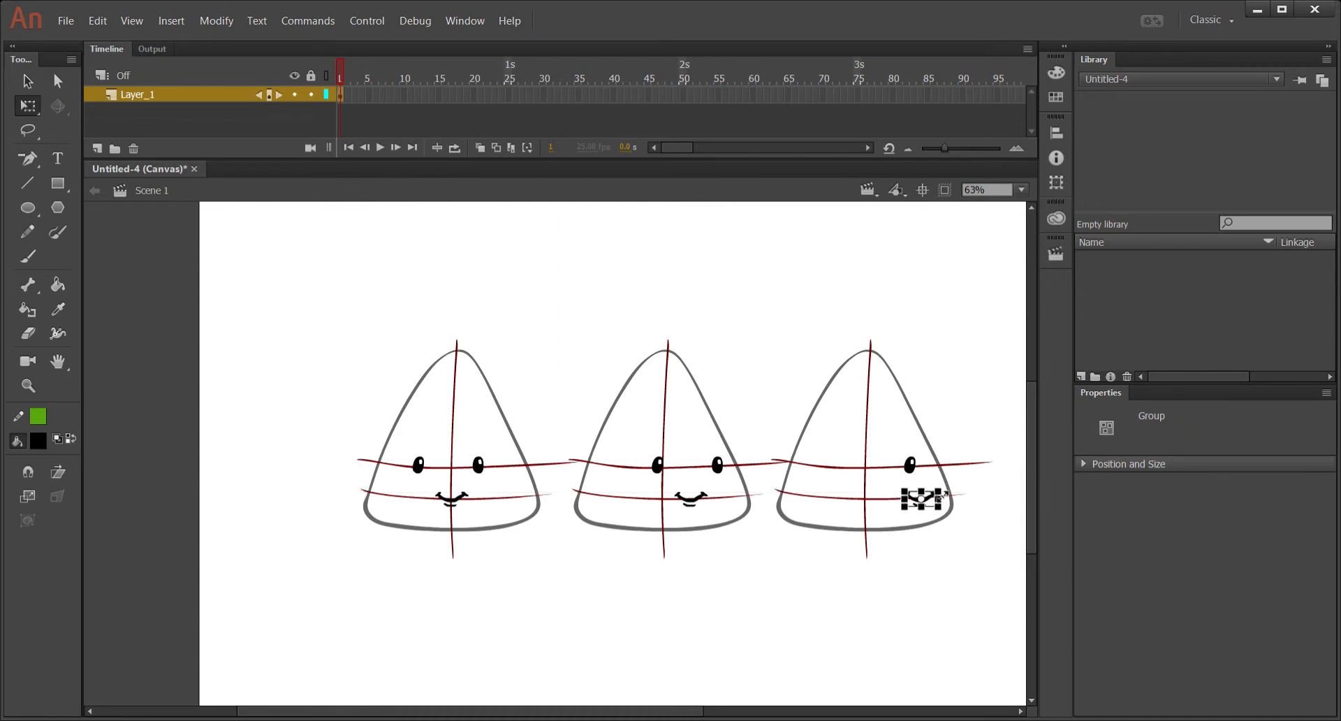
Delete the smile and lower-lip shapes inside the third head's mouth group.
key(ctrl+space)
drag(854, 456, 992, 592)
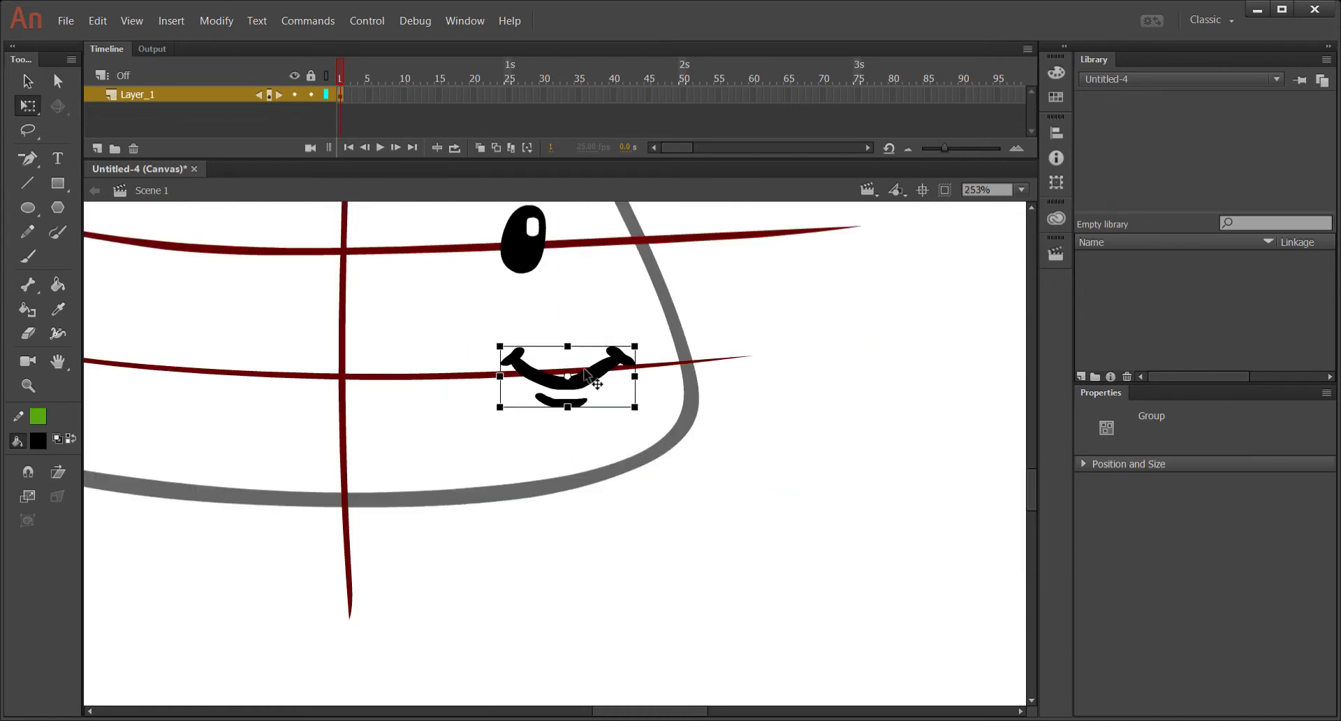
double_click(601, 382)
click(606, 378)
key(ctrl+a)
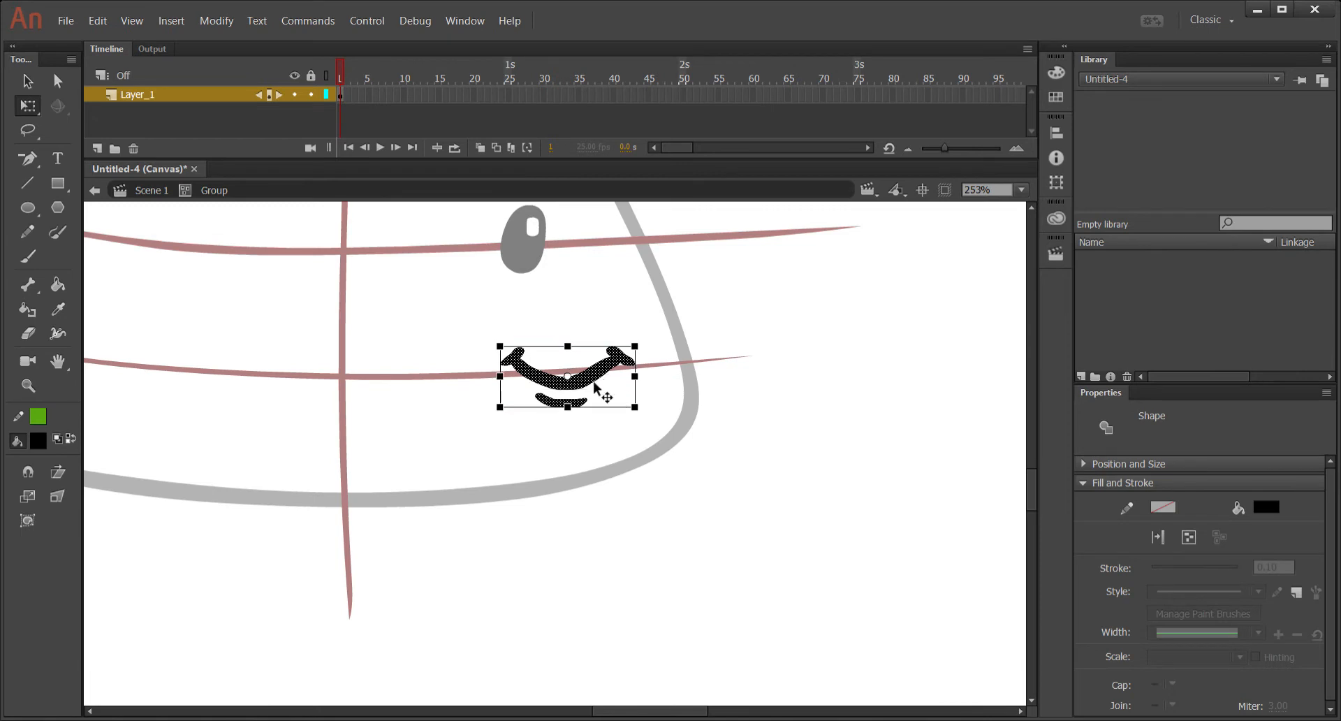
key(Delete)
Paint a short side-view mouth with a corner stroke and lower lip at the third head's right edge, and group it.
key(b)
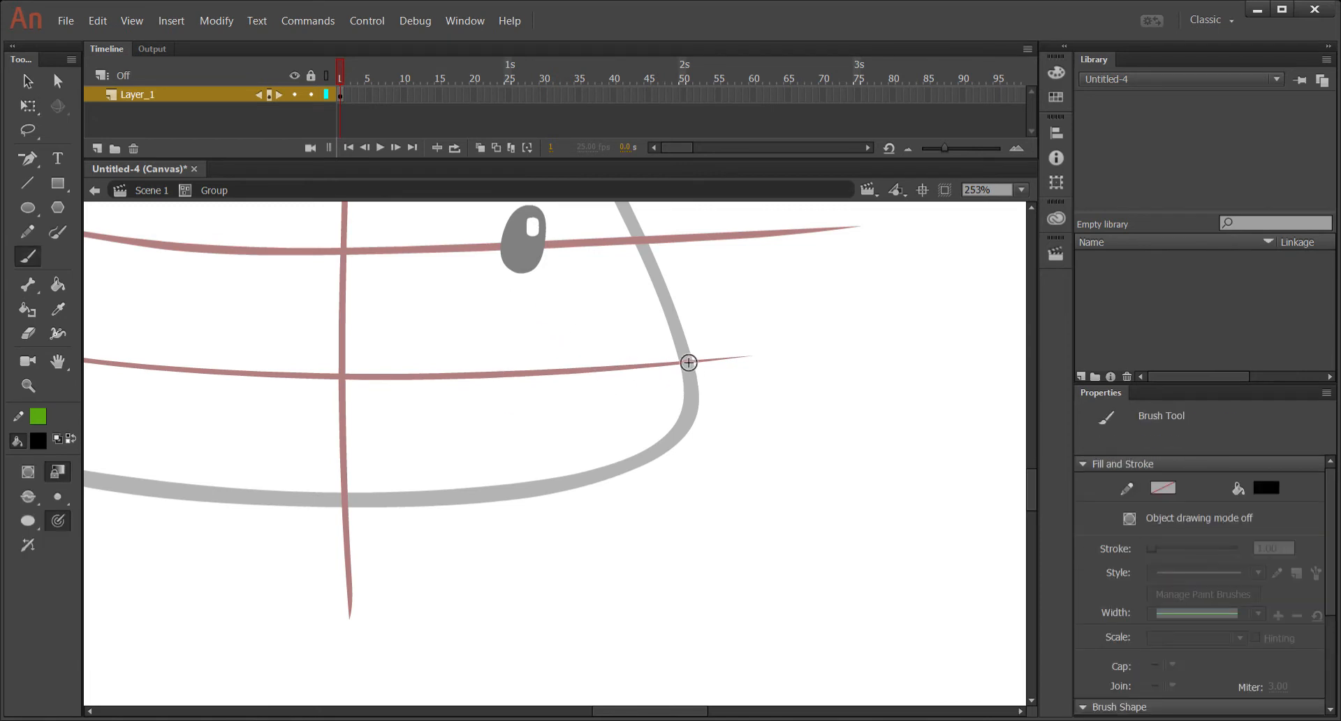
mouse_move(689, 357)
mouse_down()
mouse_move(618, 361)
mouse_move(635, 334)
mouse_up()
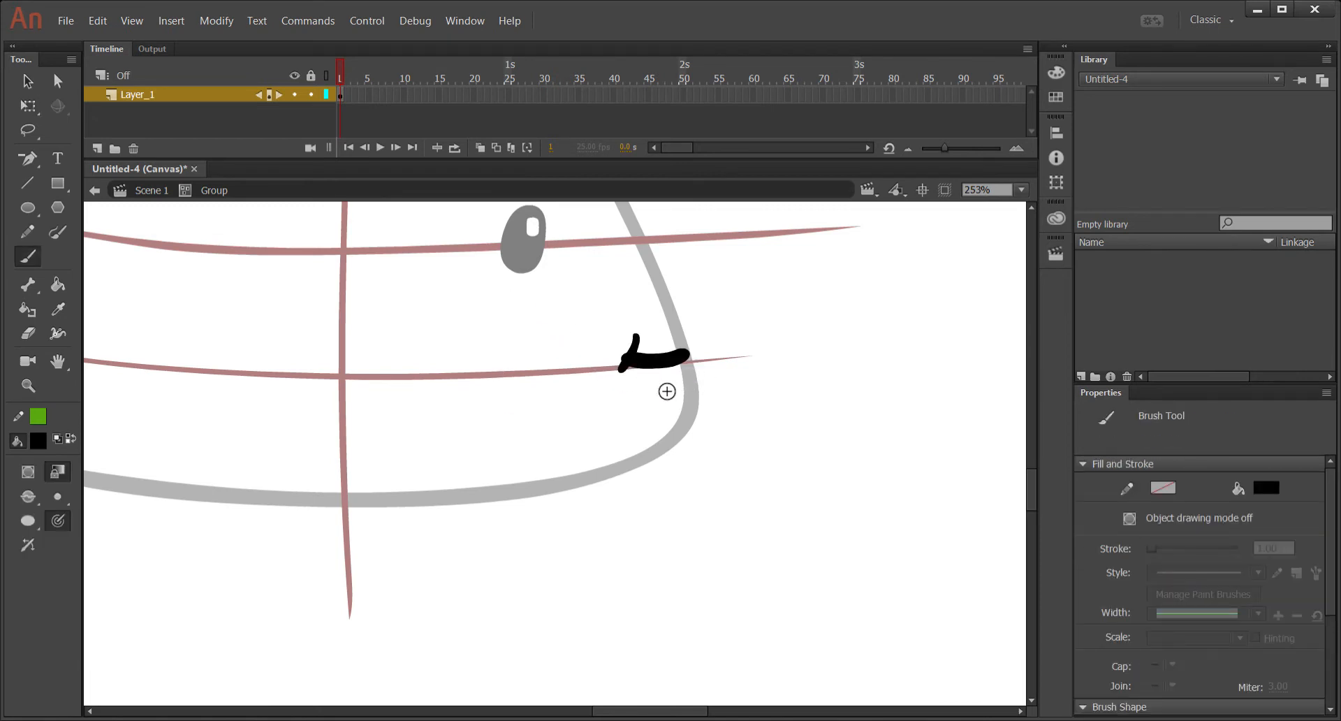
drag(646, 384, 669, 381)
ctrl+click(656, 368)
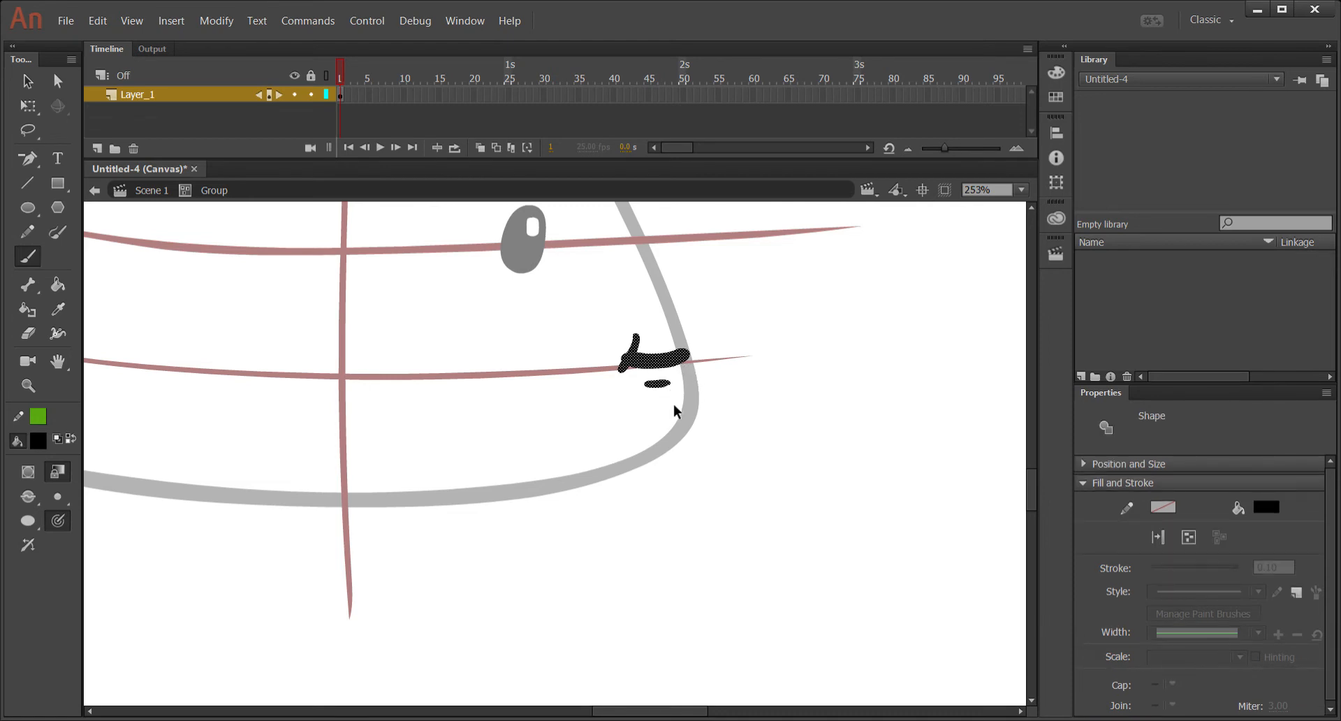
key(ctrl+g)
Leave the mouth group, then duplicate the complete third head and place the copy to its right as a fourth head.
key(ctrl+minus)
key(ctrl+minus)
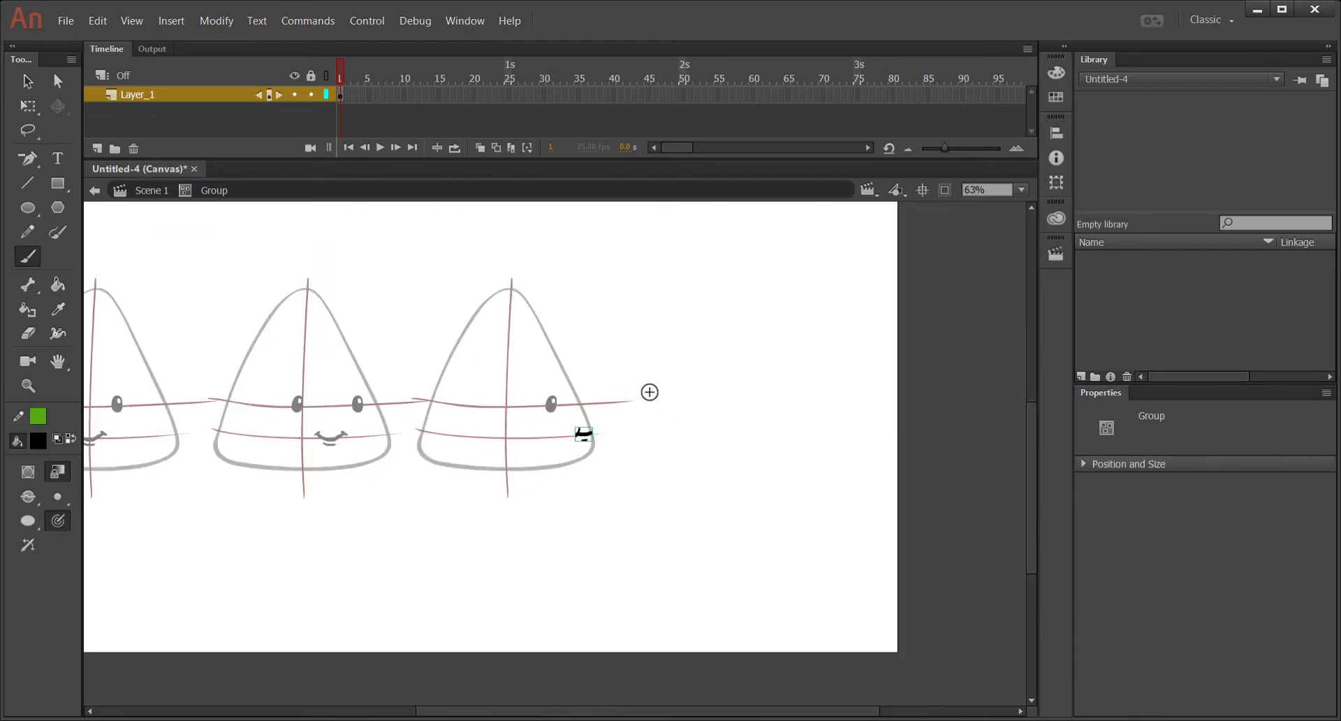
drag(584, 347, 689, 354)
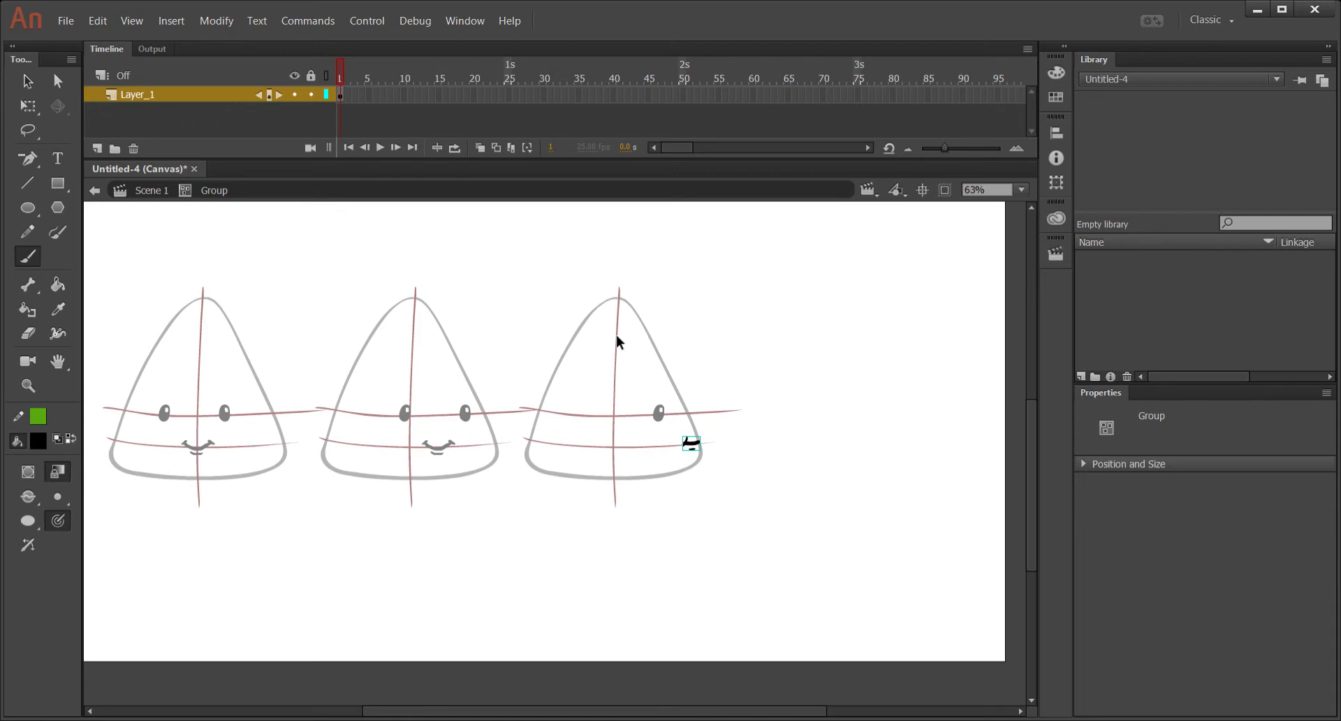
ctrl+double_click(702, 329)
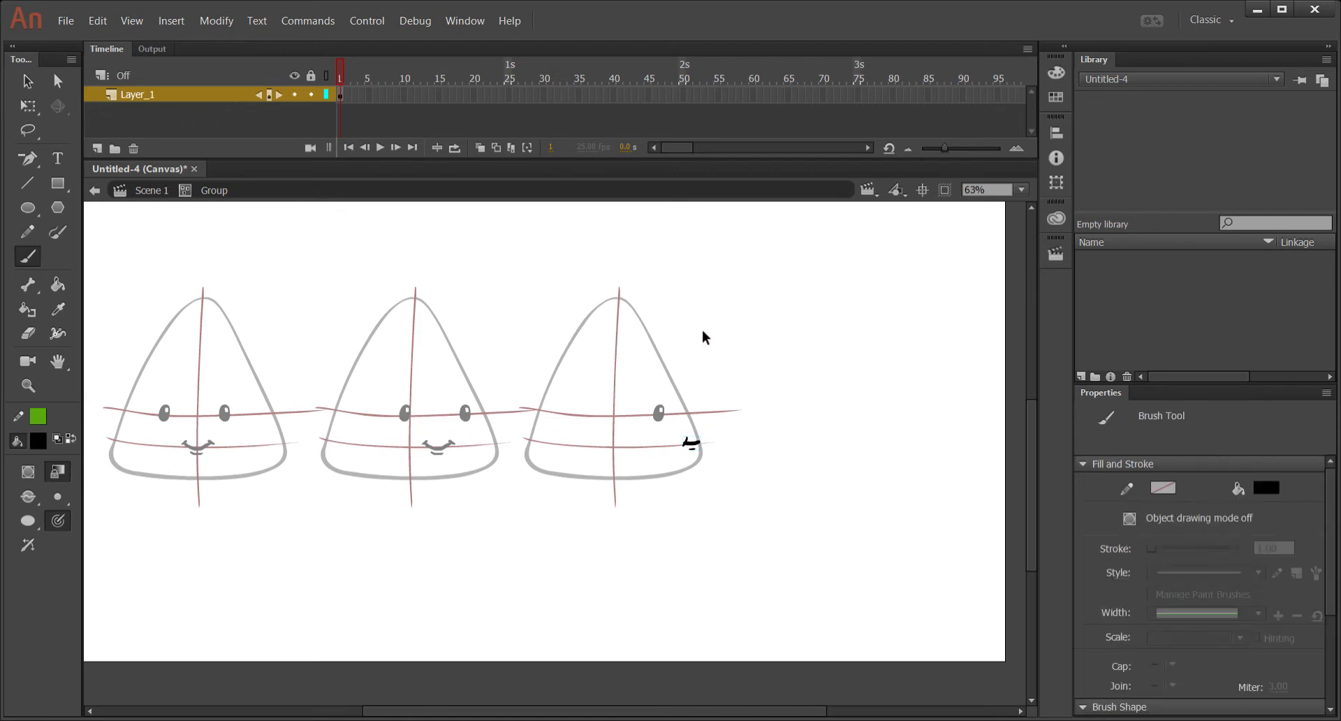
ctrl+drag(528, 308, 717, 505)
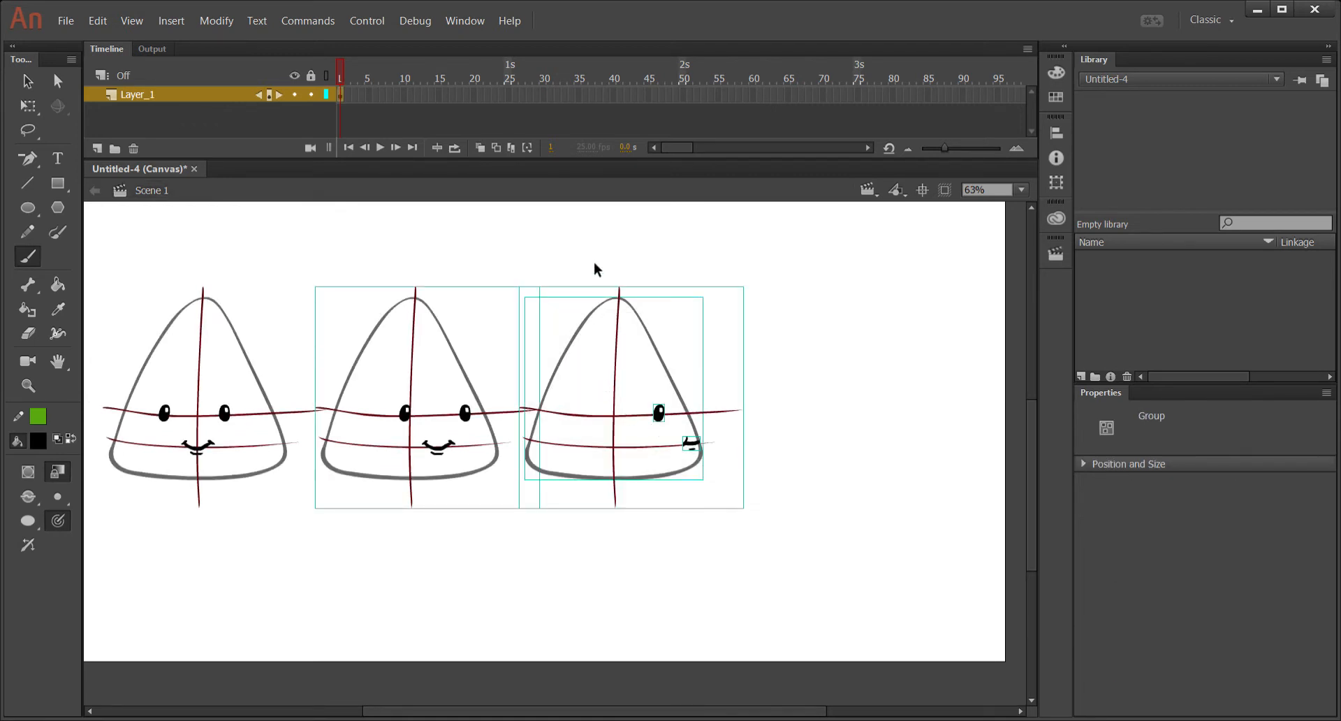
drag(559, 272, 723, 535)
alt+drag(620, 391, 836, 398)
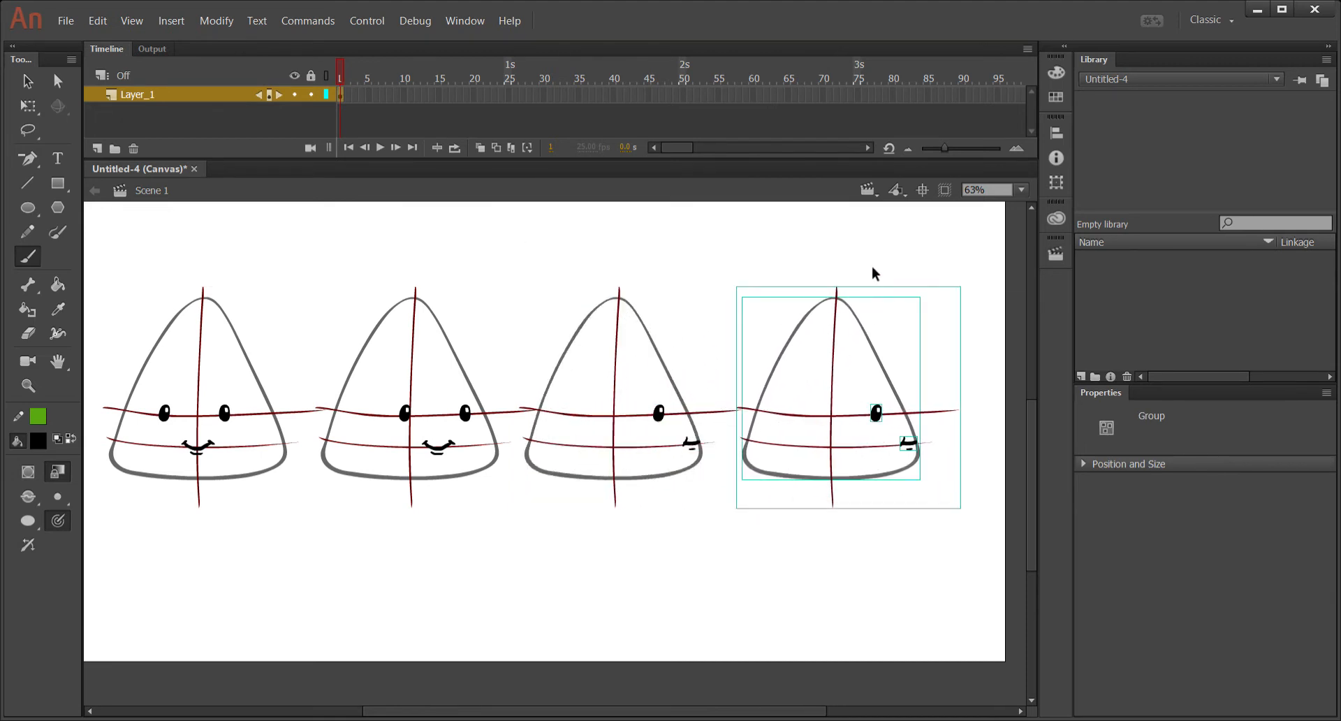
Delete the fourth head's eye and mouth to leave a blank back view.
click(875, 276)
click(878, 412)
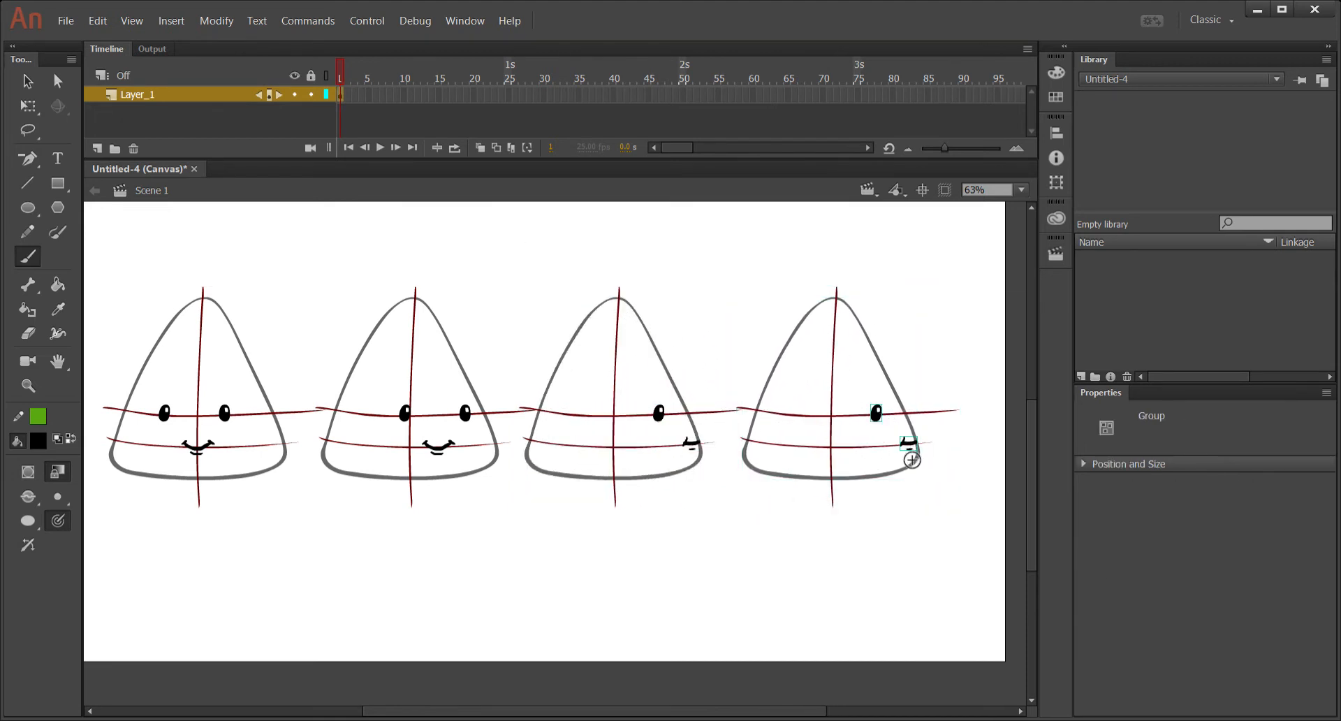
key(Delete)
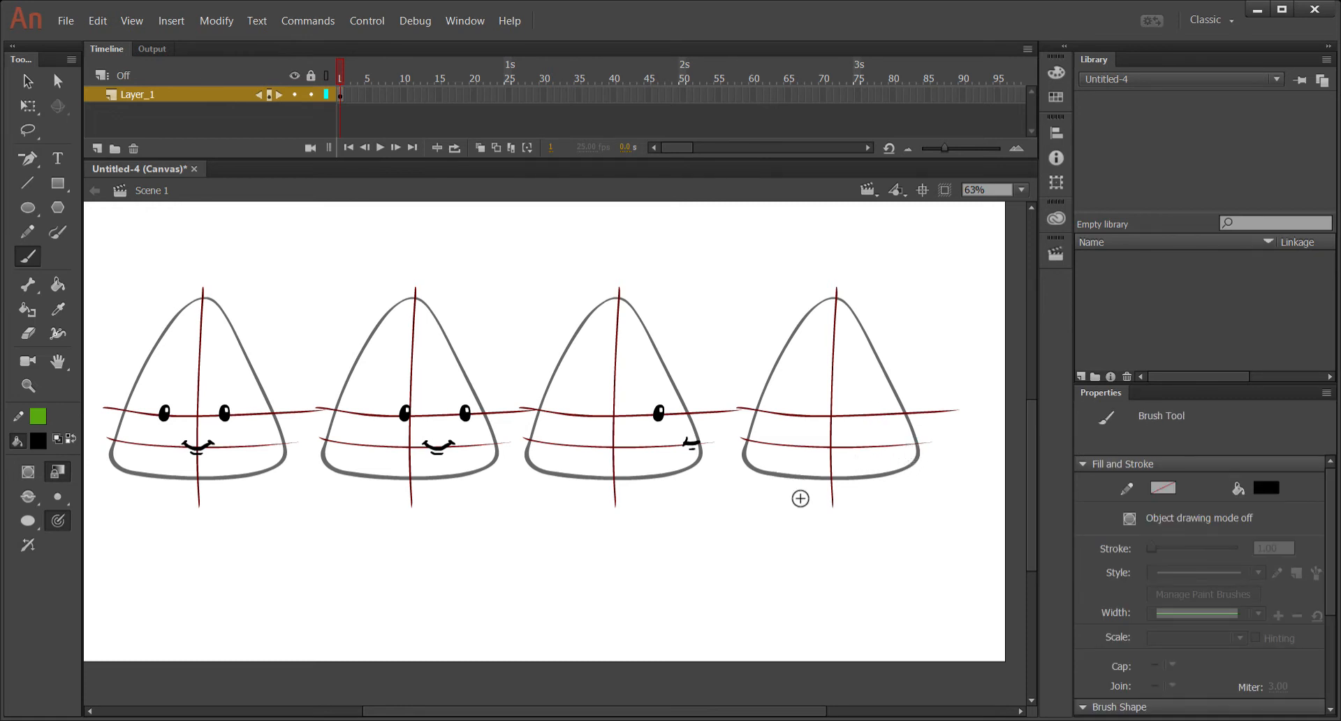
Select all four heads and shift them slightly up and left to centre the row on the stage.
key(ctrl+minus)
drag(295, 335, 802, 559)
drag(700, 432, 676, 417)
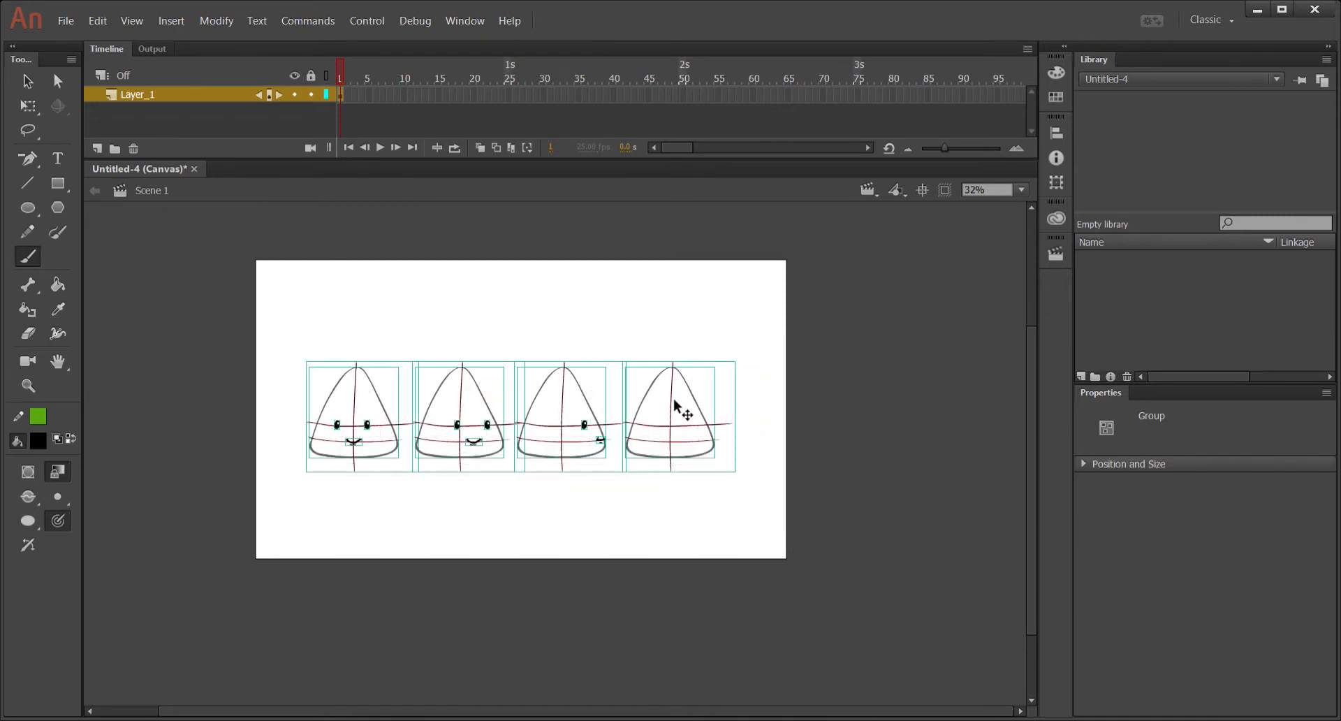
ctrl+click(673, 309)
drag(280, 340, 785, 541)
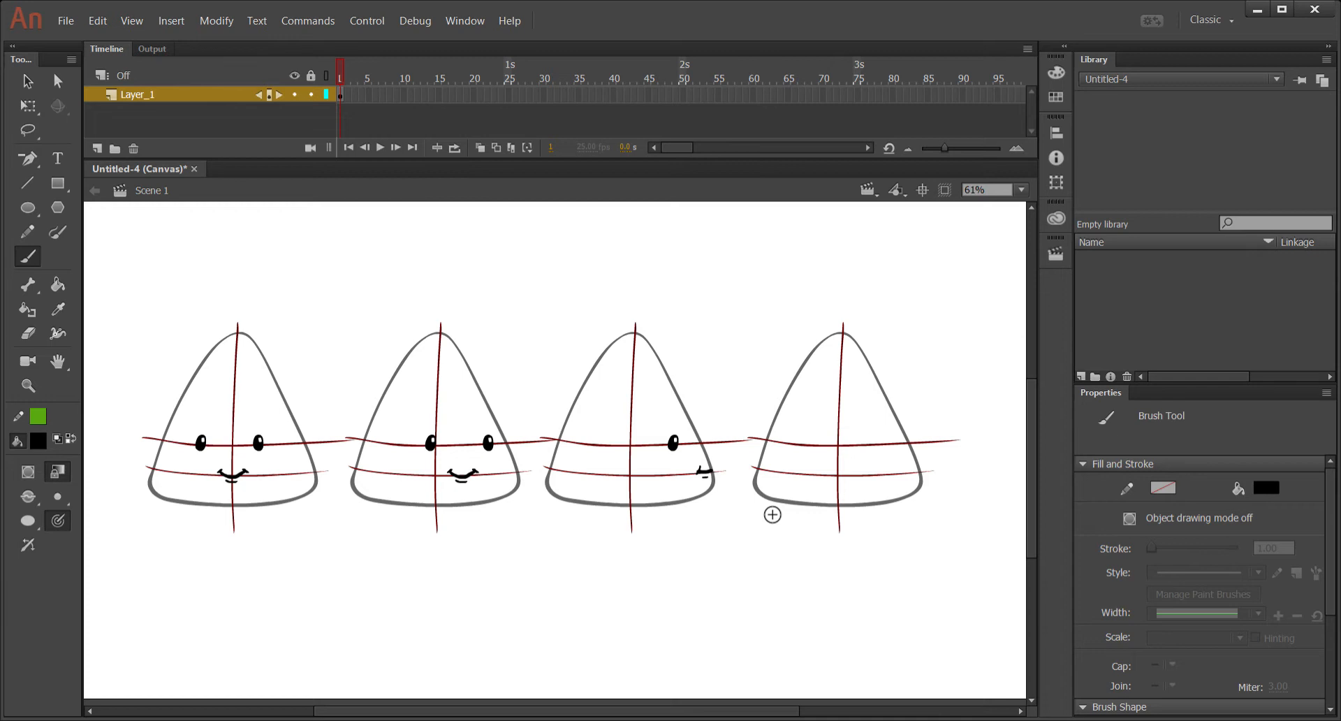
Delete the dark red construction guide groups from all four heads.
ctrl+click(335, 442)
ctrl+shift+click(386, 445)
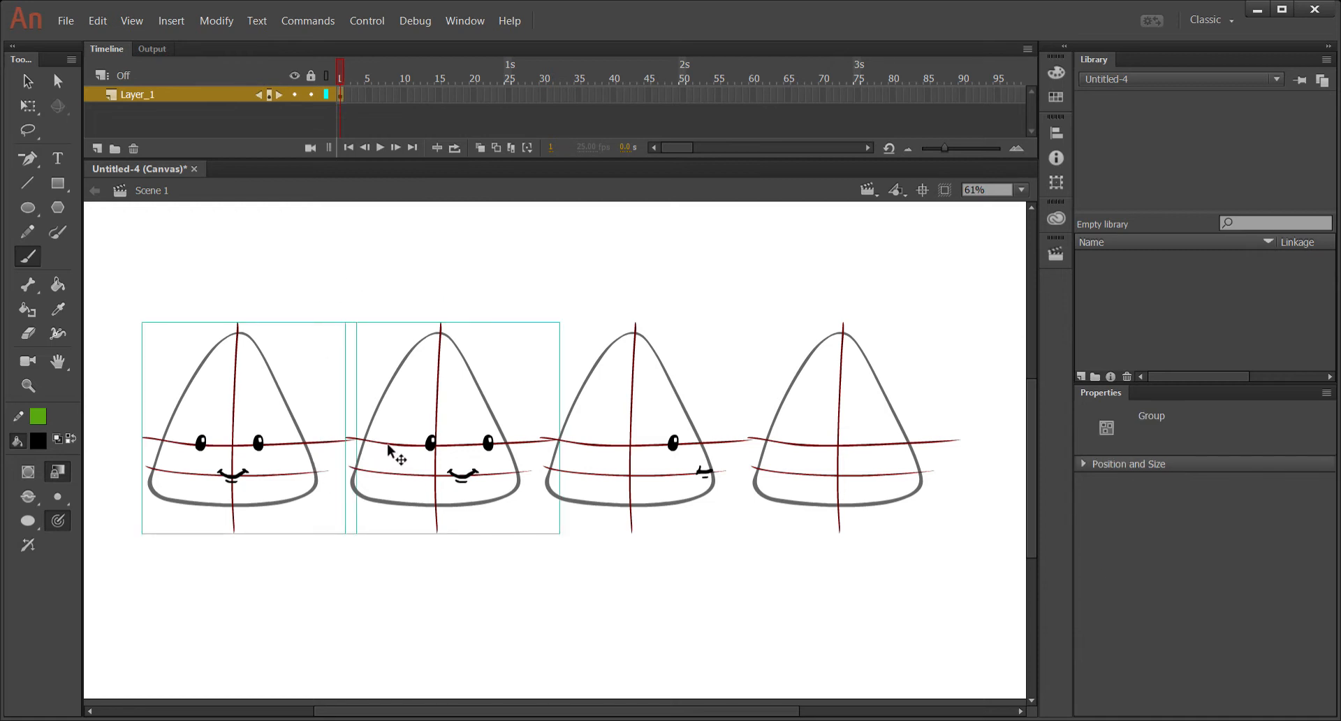
ctrl+shift+click(598, 445)
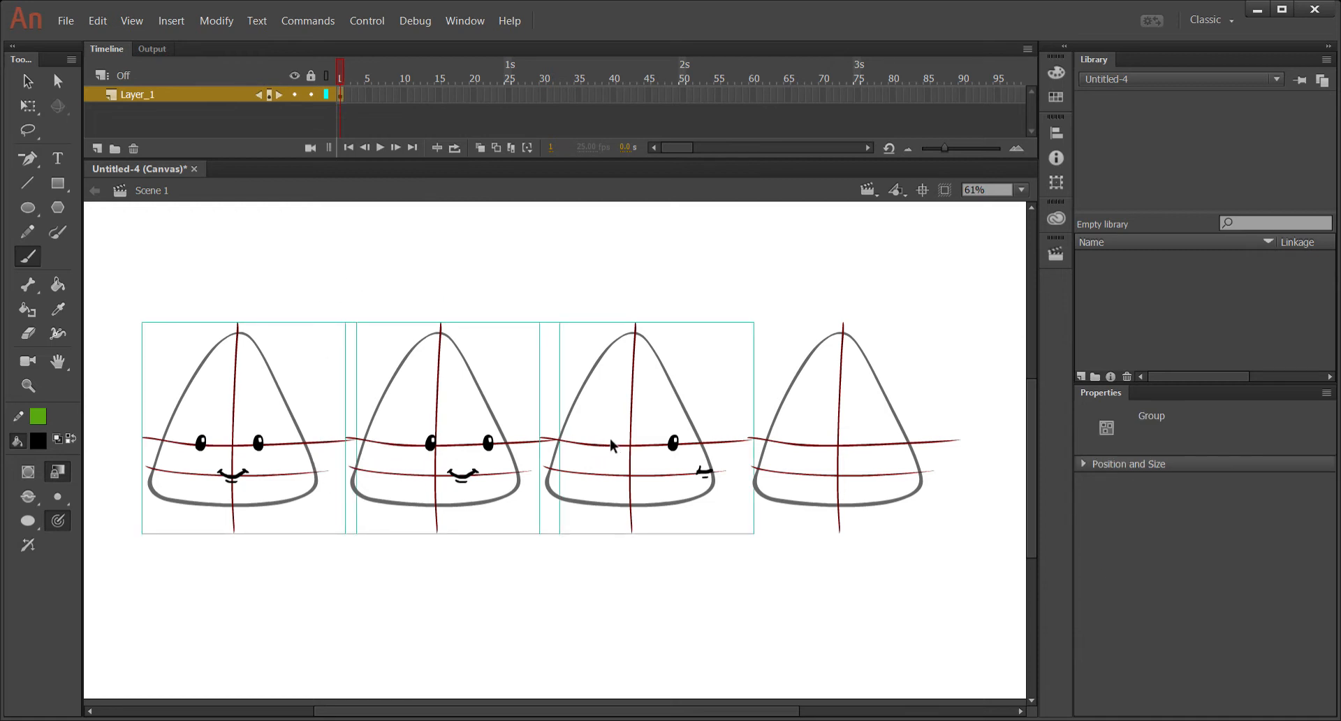
ctrl+shift+click(797, 451)
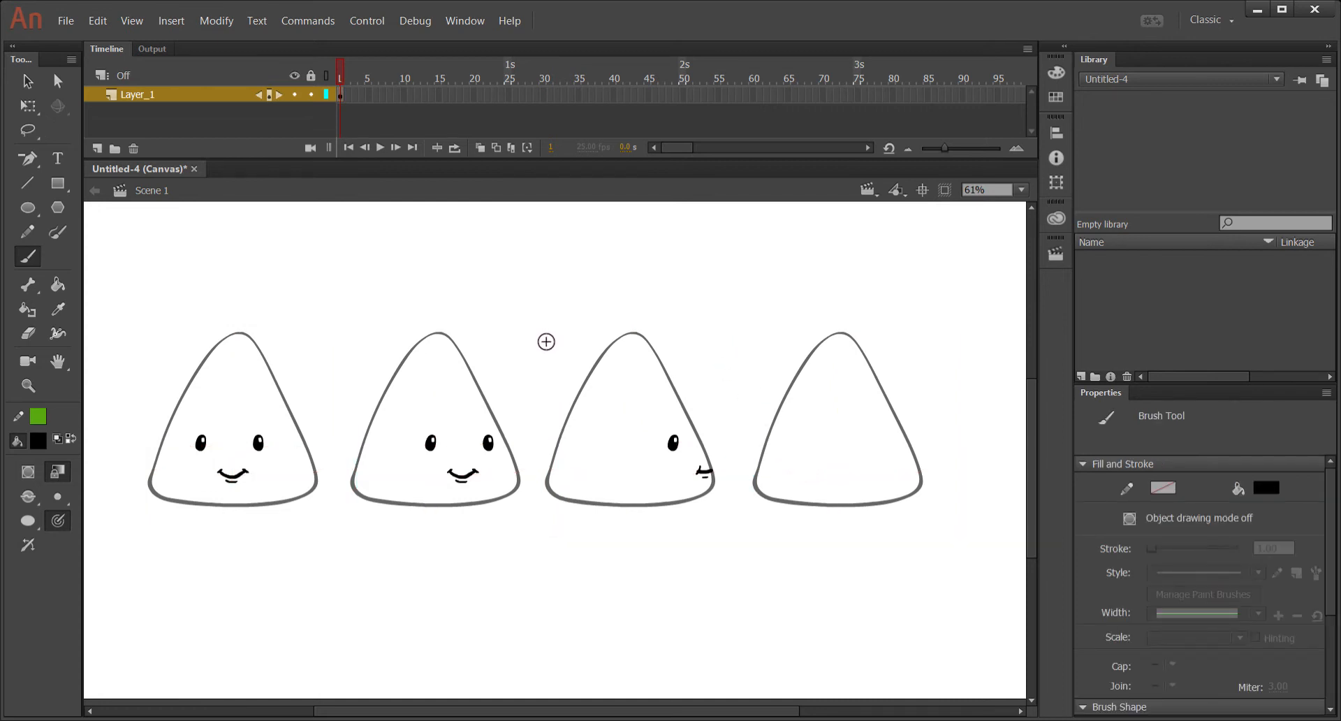
Recolour the outlines of the first and second heads dark red with the Paint Bucket, inside their groups.
key(k)
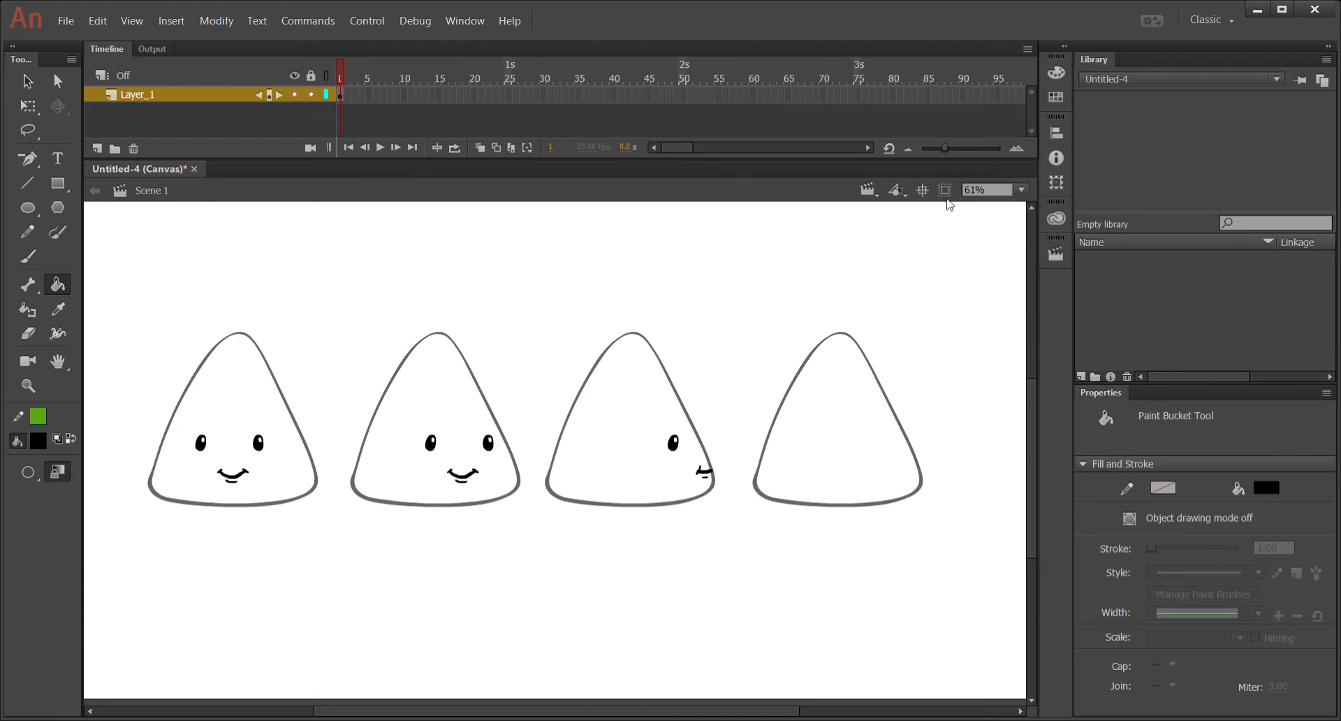
double_click(298, 423)
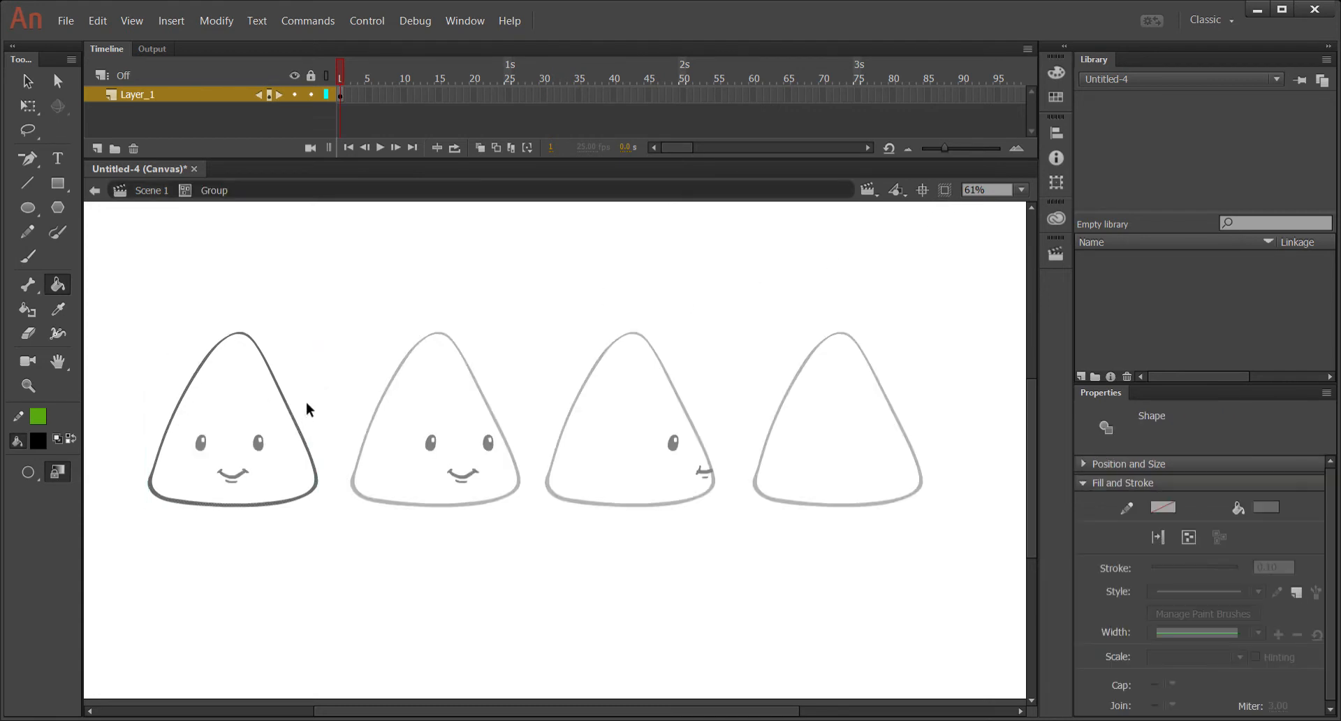
ctrl+click(309, 404)
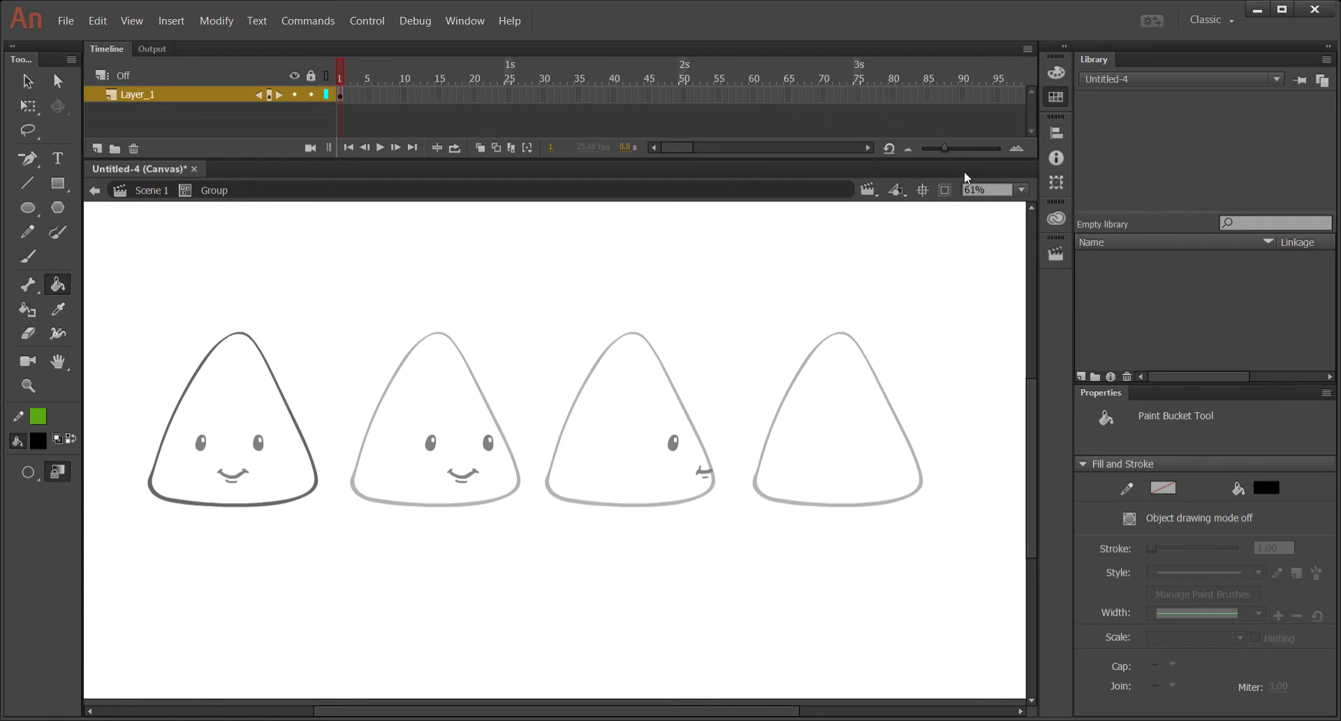
click(809, 178)
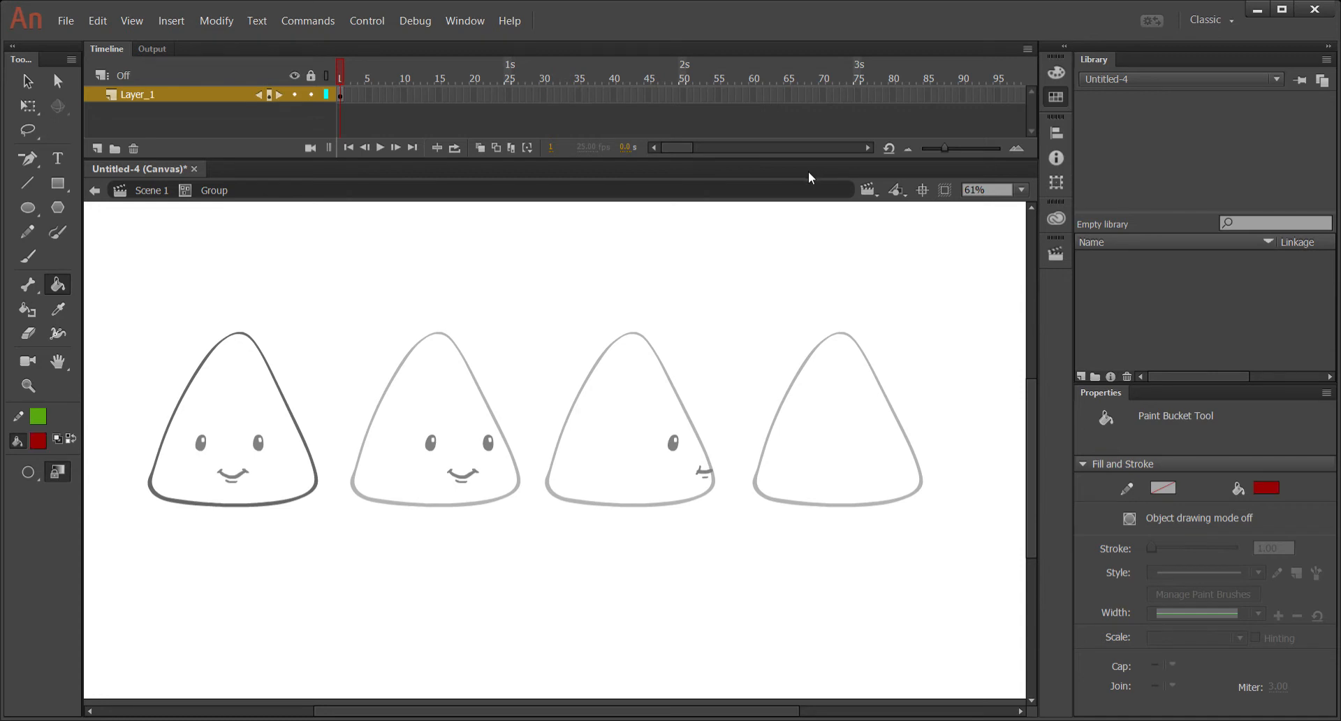
click(274, 374)
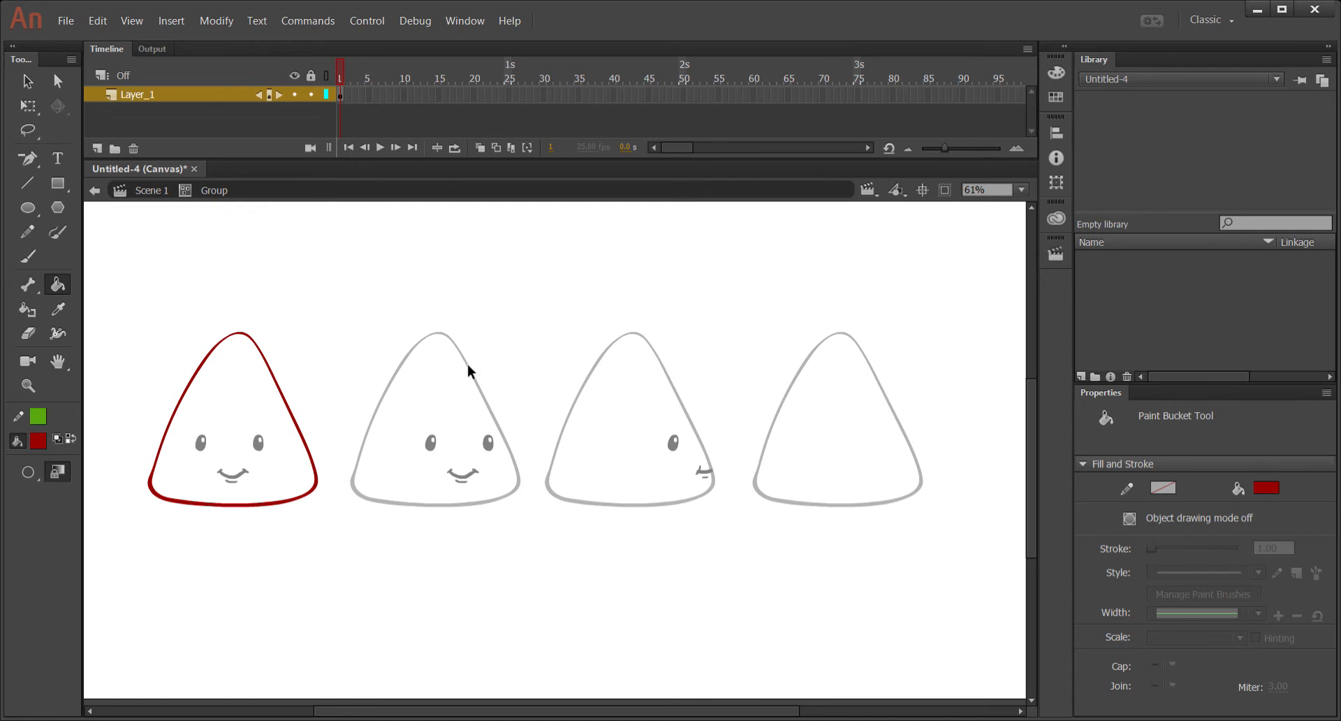
double_click(468, 364)
click(473, 378)
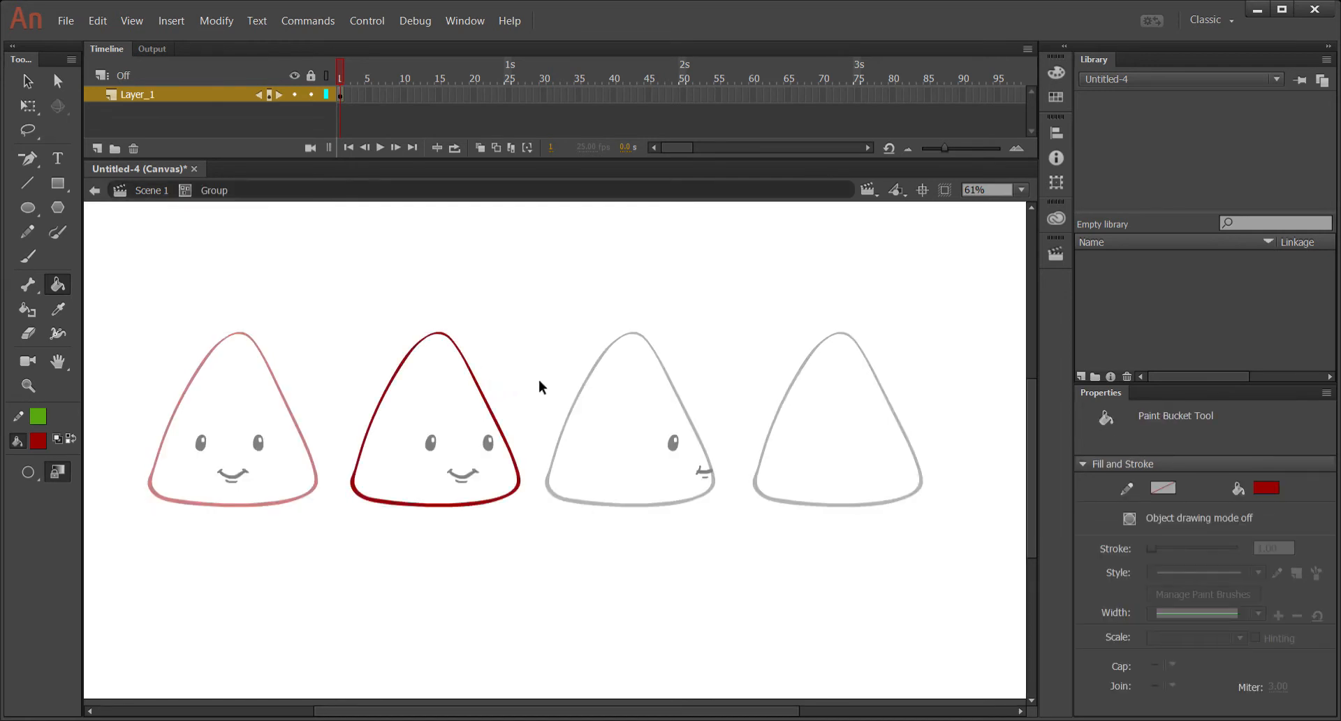
Recolour the third head's outline dark red inside its group, keeping the interior unfilled.
ctrl+double_click(592, 375)
ctrl+click(592, 375)
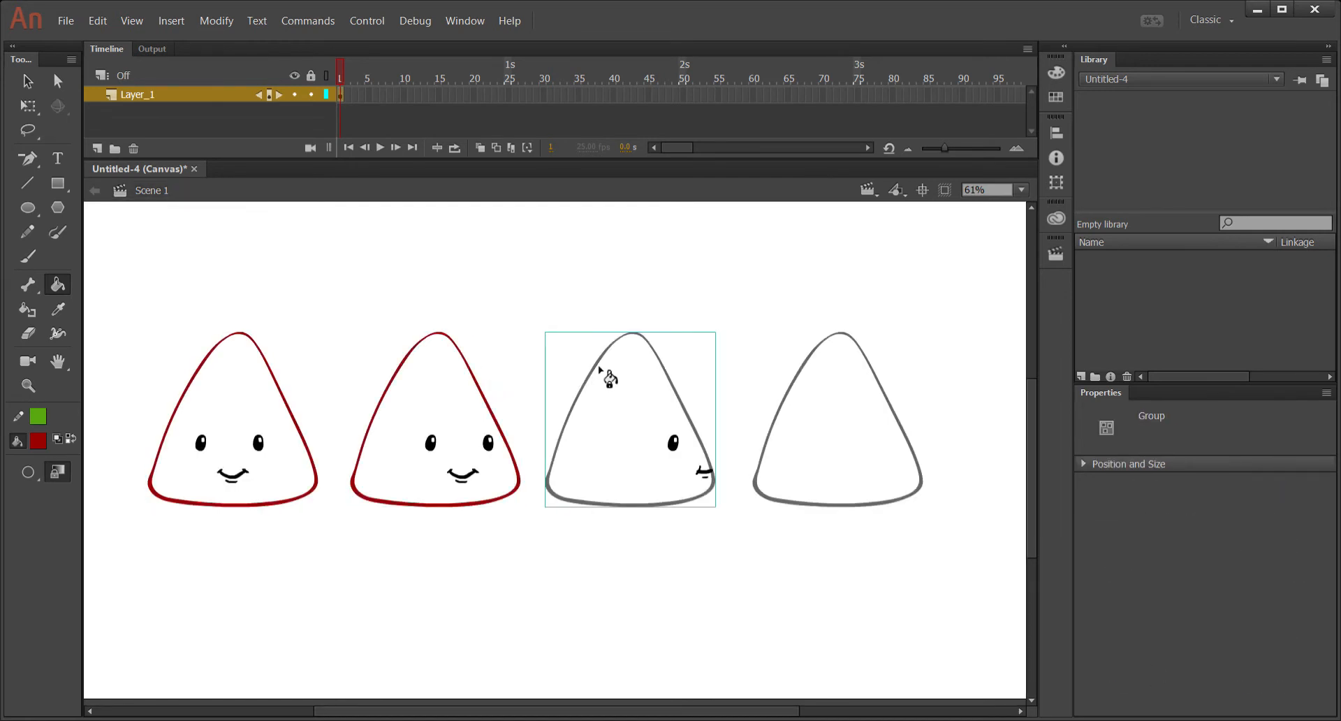
ctrl+double_click(599, 367)
click(608, 371)
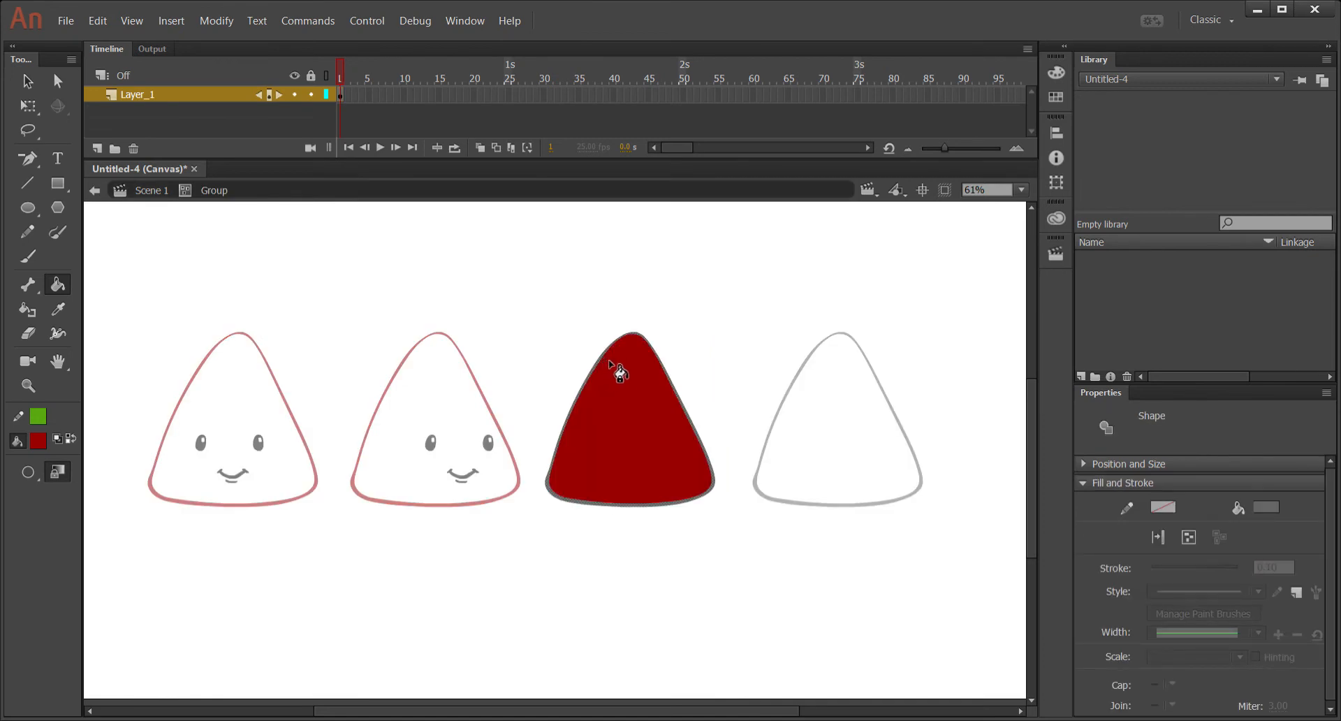
key(ctrl+z)
click(607, 368)
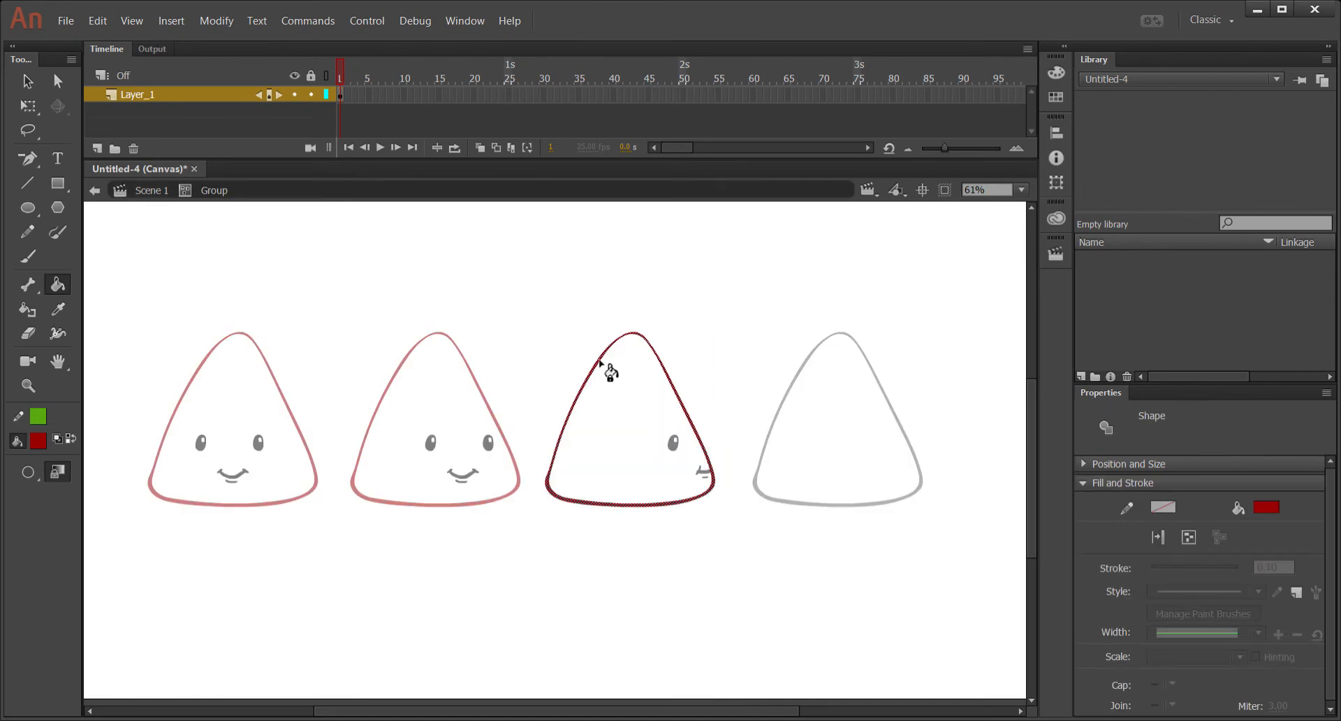
Recolour the fourth head's outline dark red inside its group and return to the main scene.
ctrl+double_click(793, 381)
ctrl+double_click(795, 380)
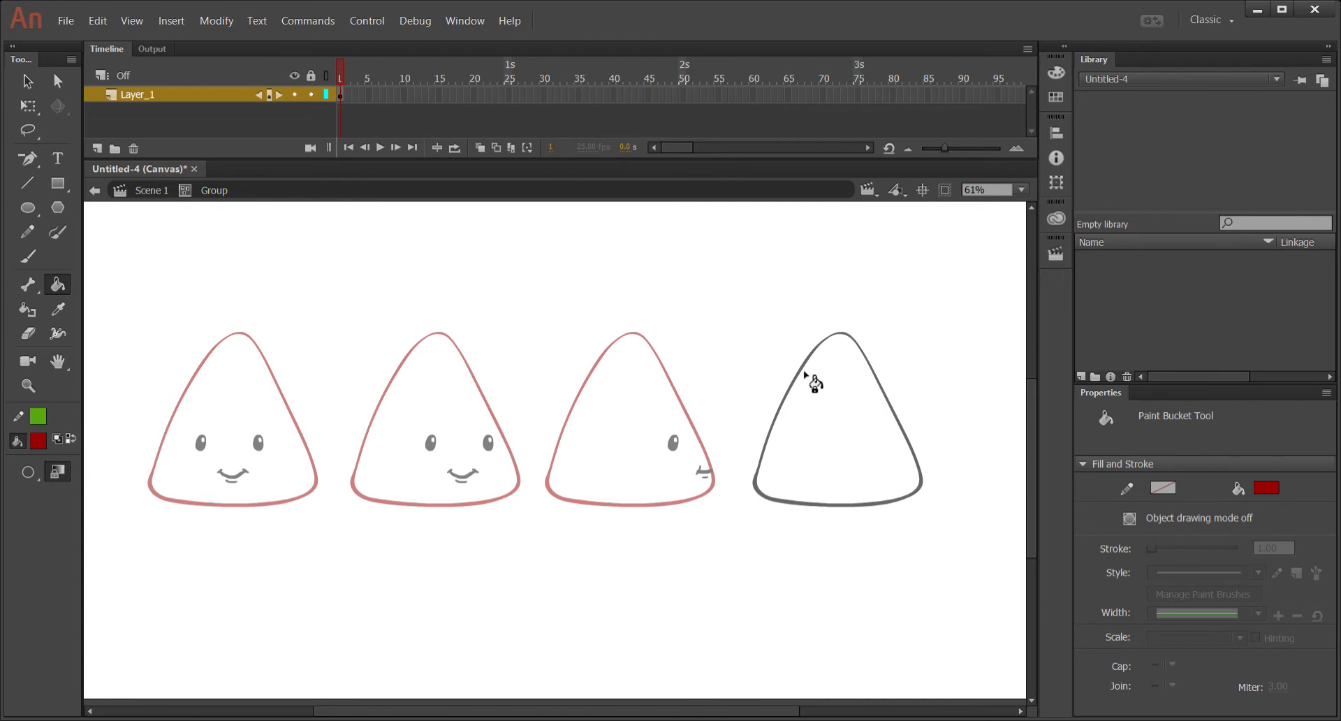
click(804, 375)
key(ctrl+z)
click(812, 375)
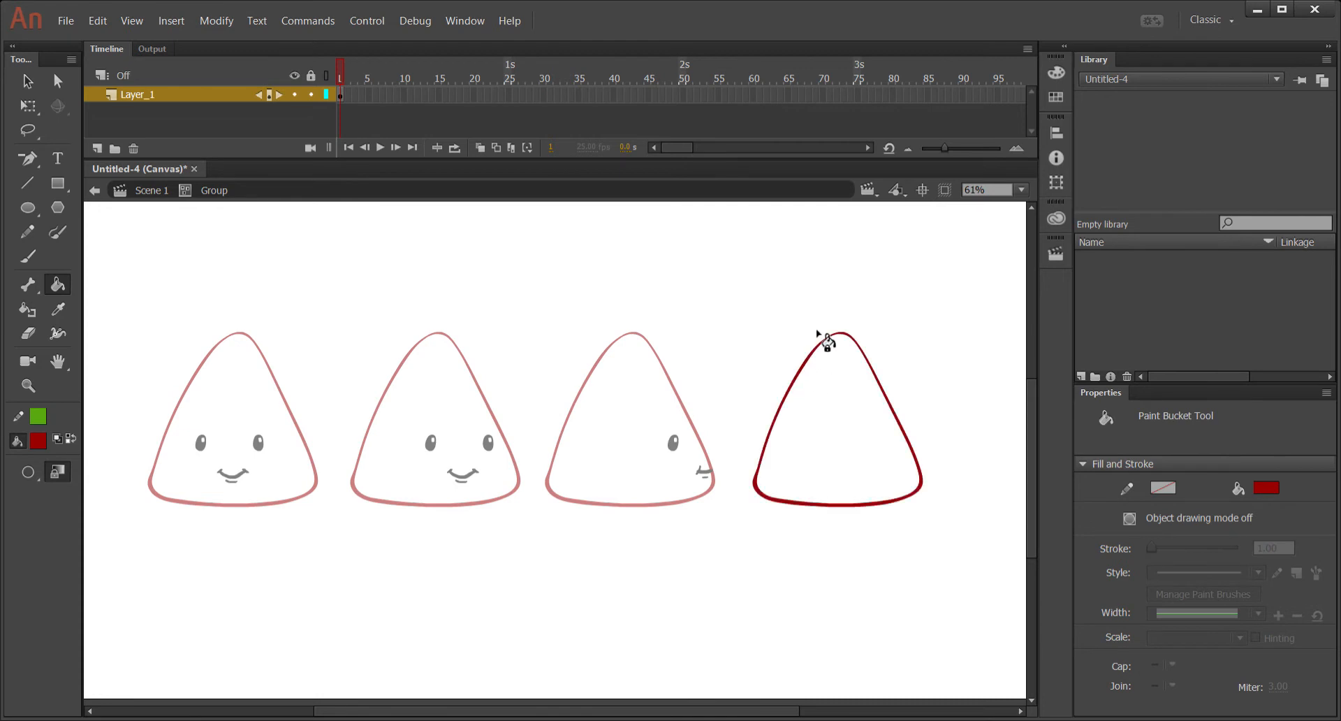
ctrl+double_click(307, 306)
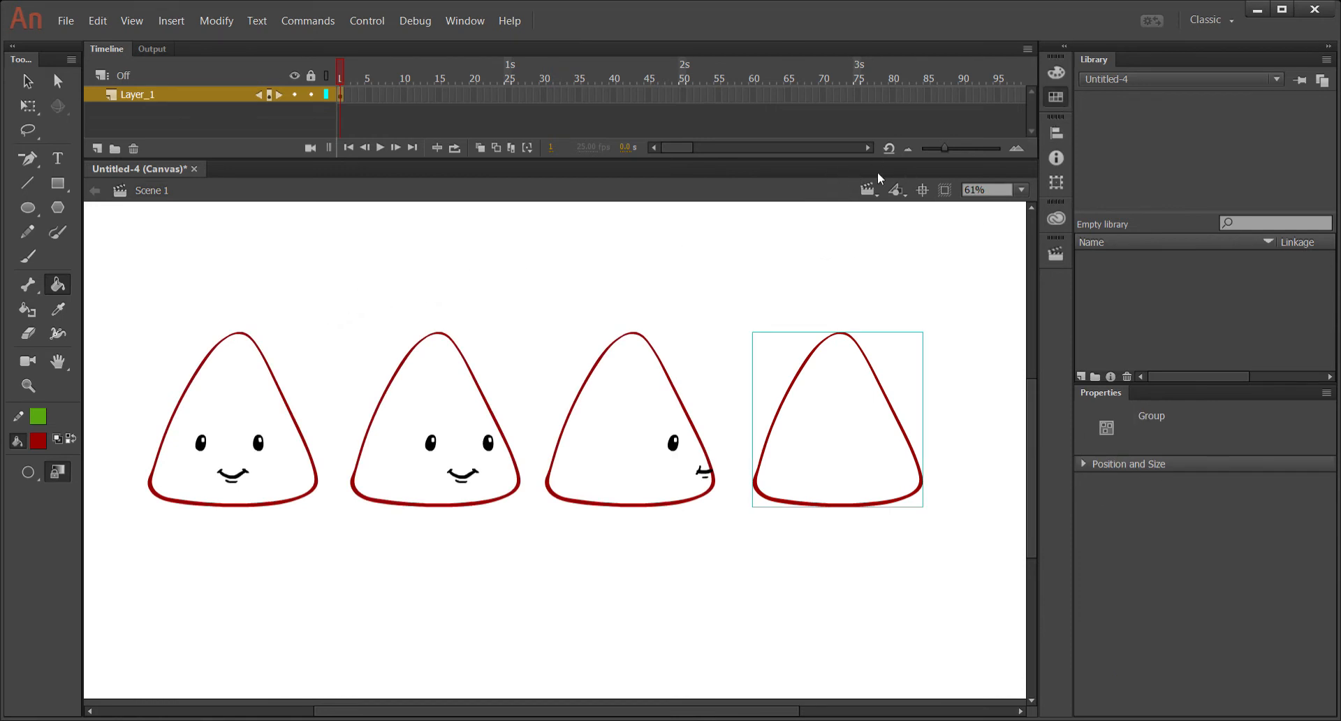
Fill the interiors of the first and second heads with bright orange-red inside their outline groups.
click(955, 175)
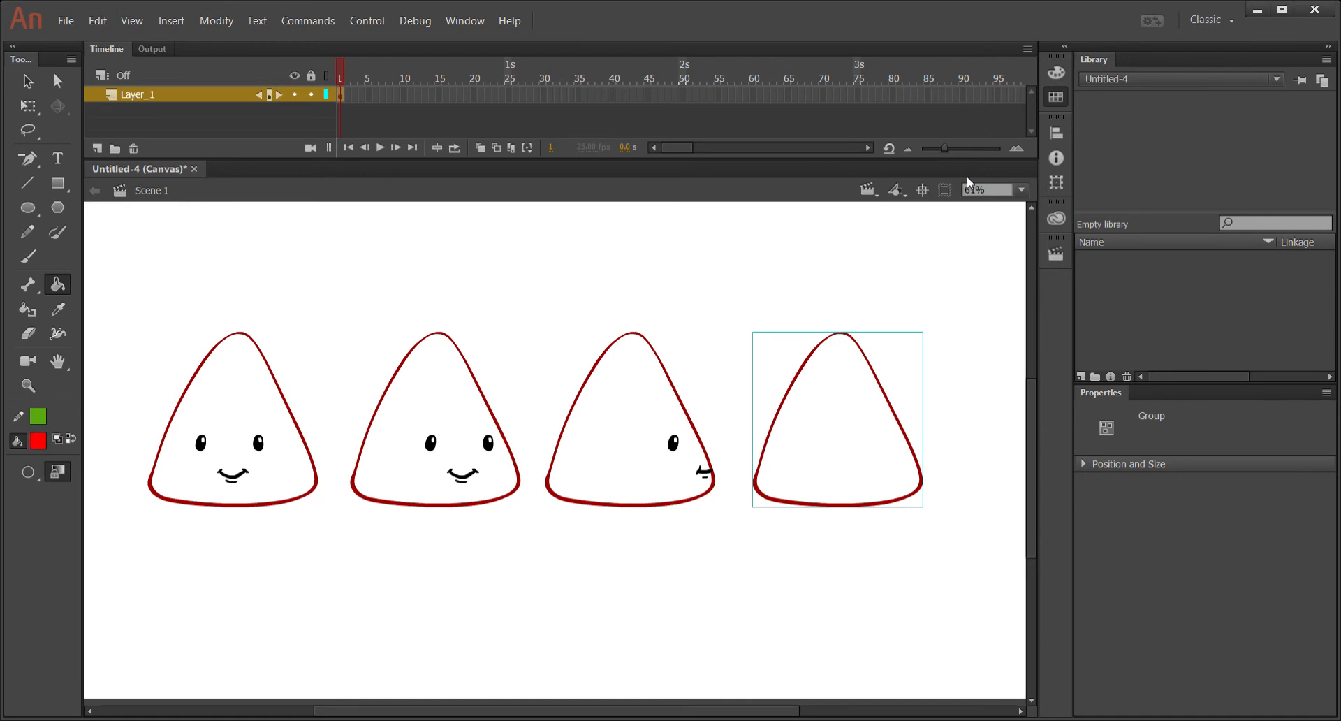
double_click(279, 389)
click(269, 398)
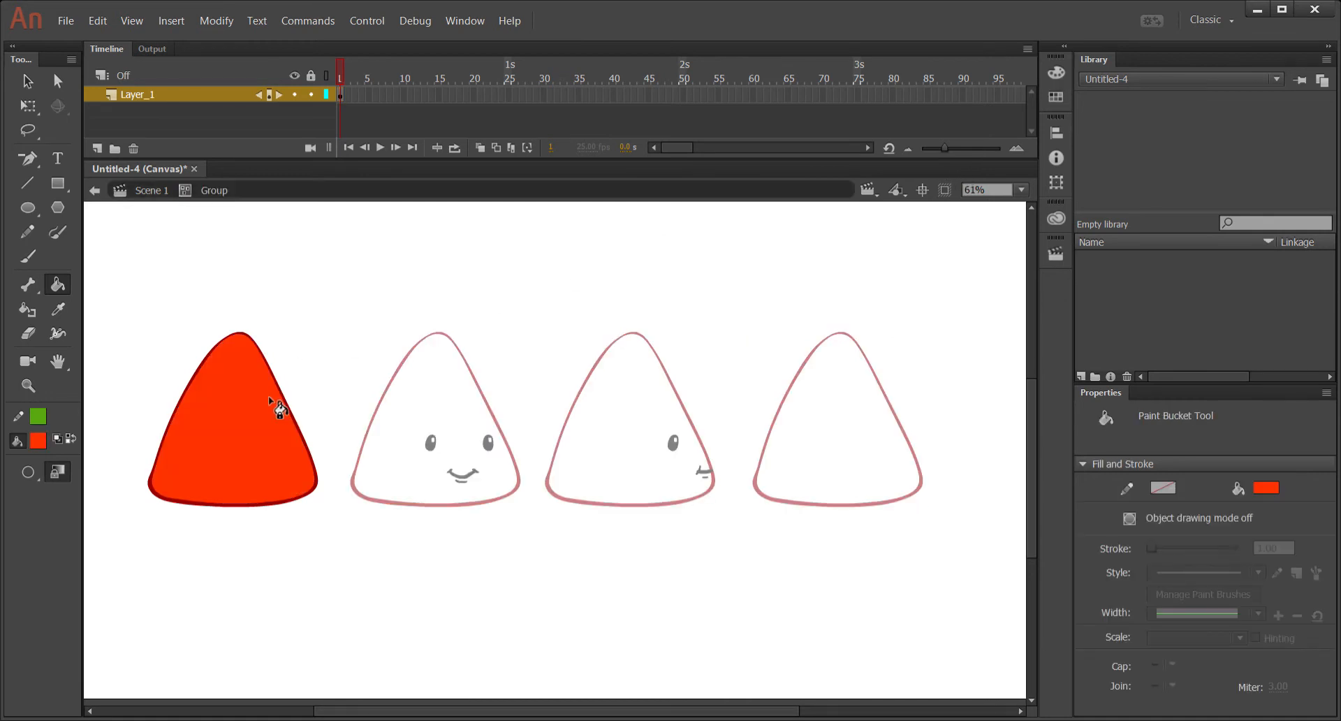
double_click(476, 375)
double_click(474, 388)
click(462, 396)
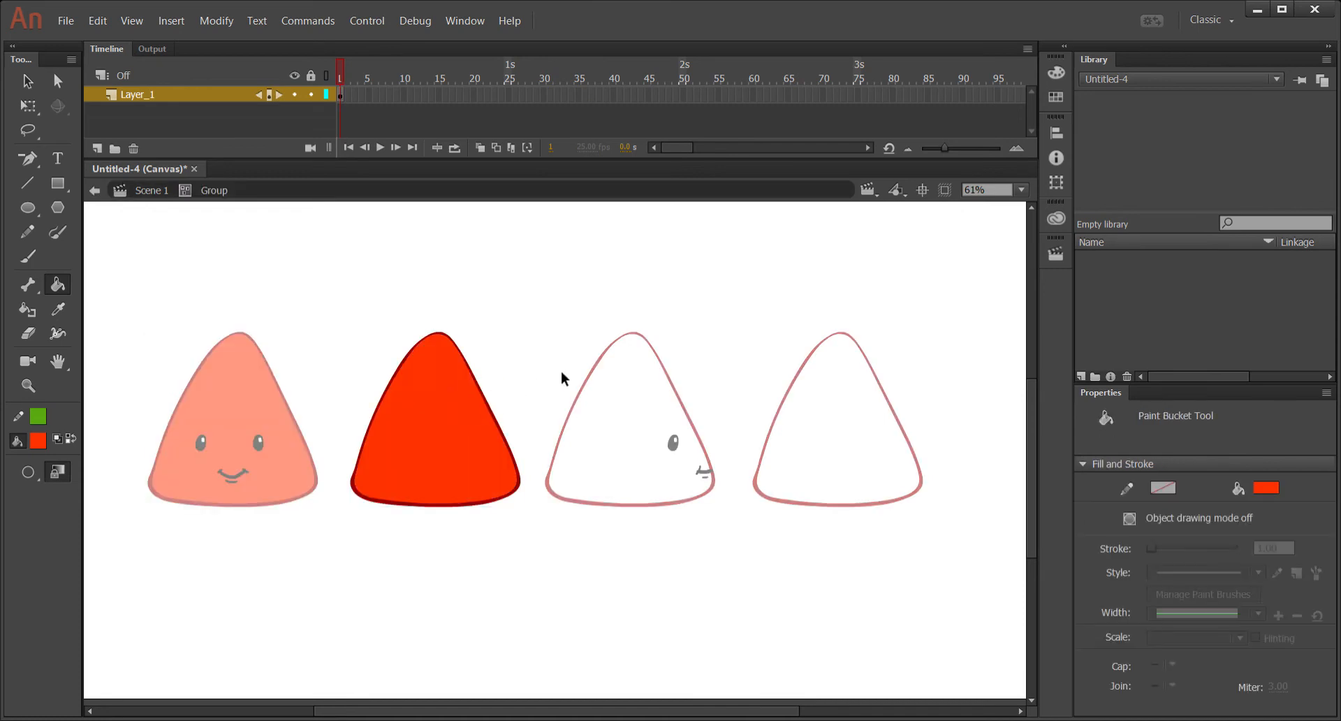
Fill the interiors of the third and fourth heads with the same bright orange-red and return to the main scene.
double_click(588, 384)
double_click(592, 388)
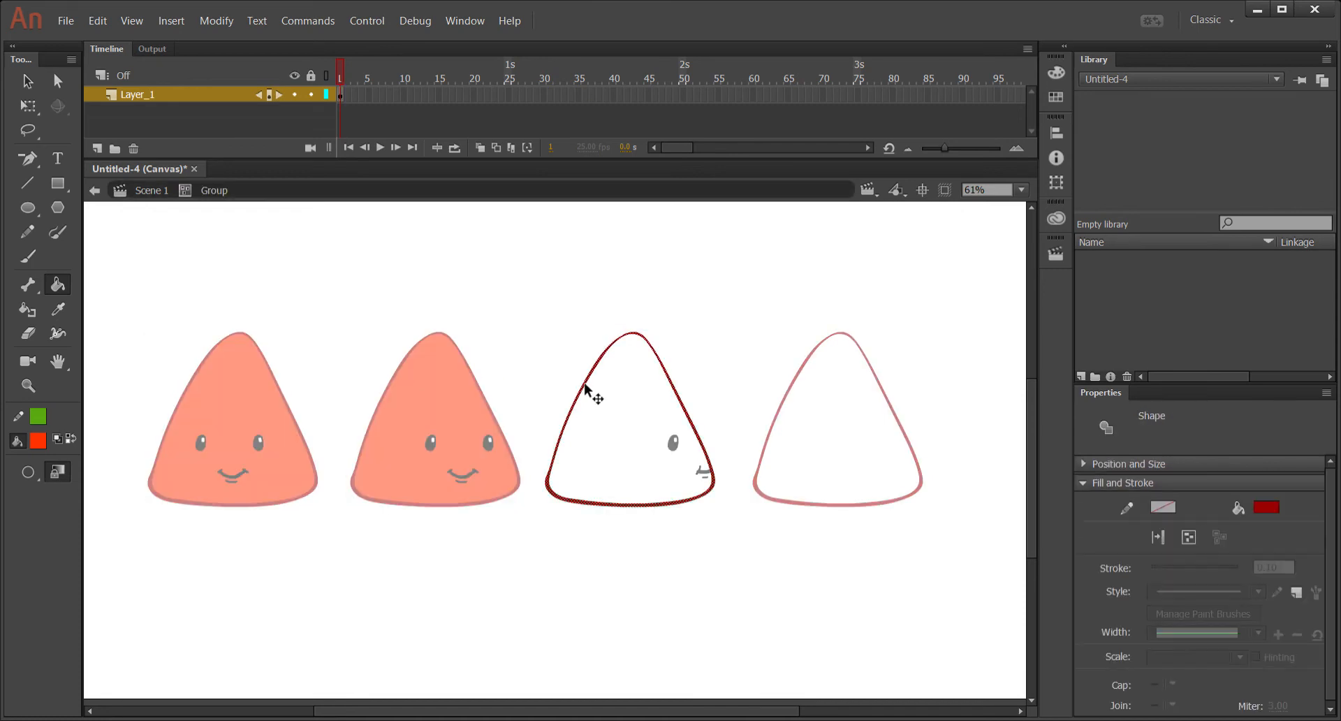
click(612, 406)
double_click(791, 404)
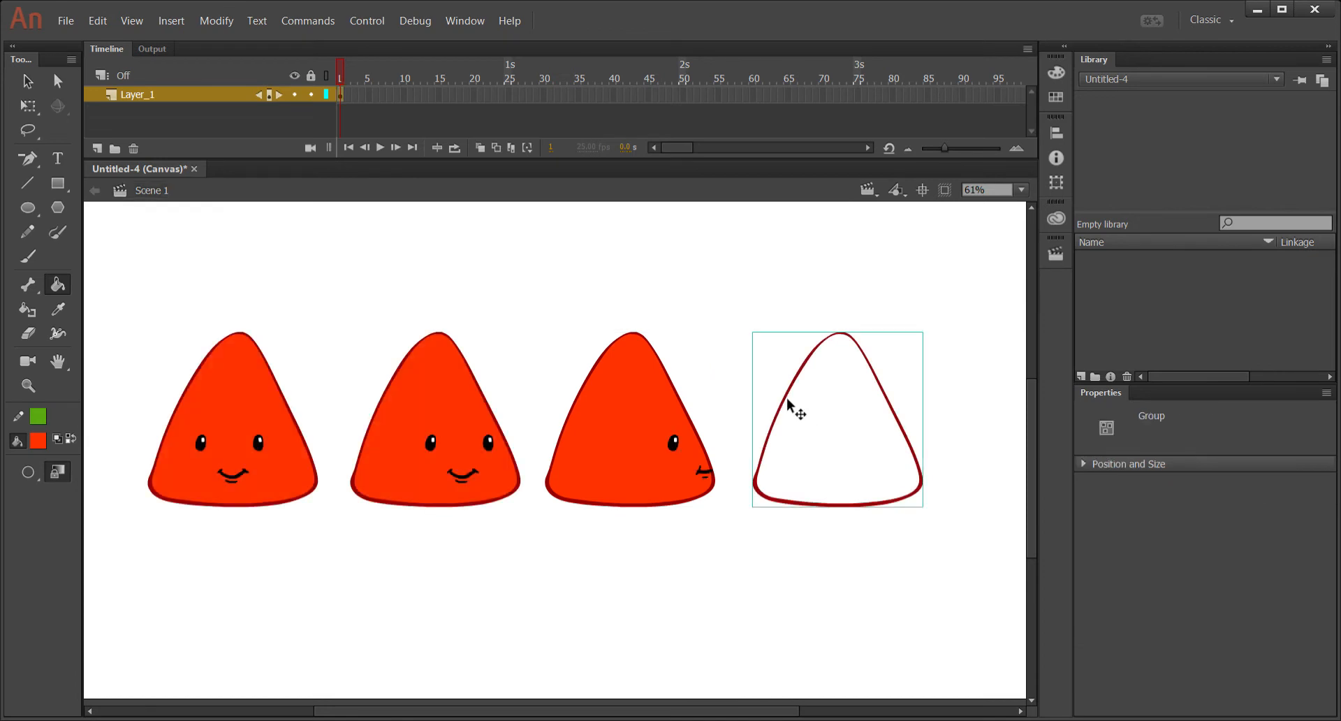
double_click(799, 405)
click(808, 406)
double_click(766, 384)
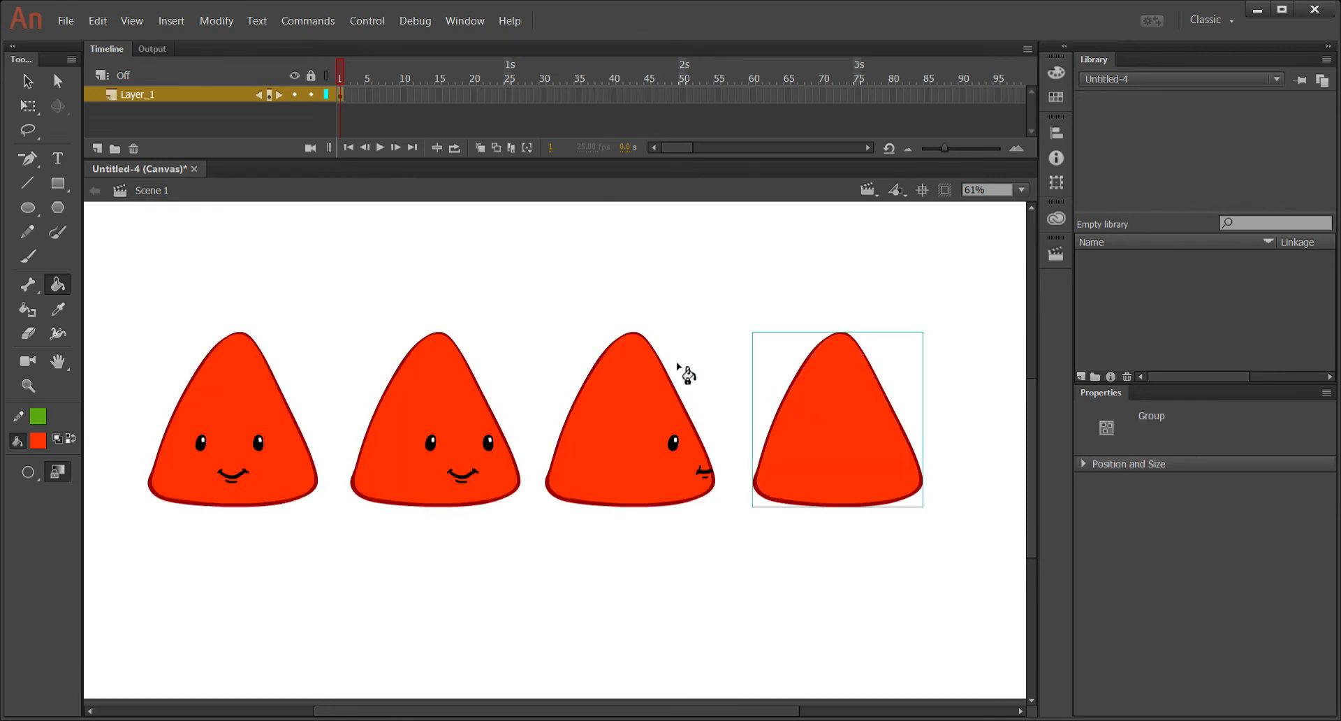
click(474, 299)
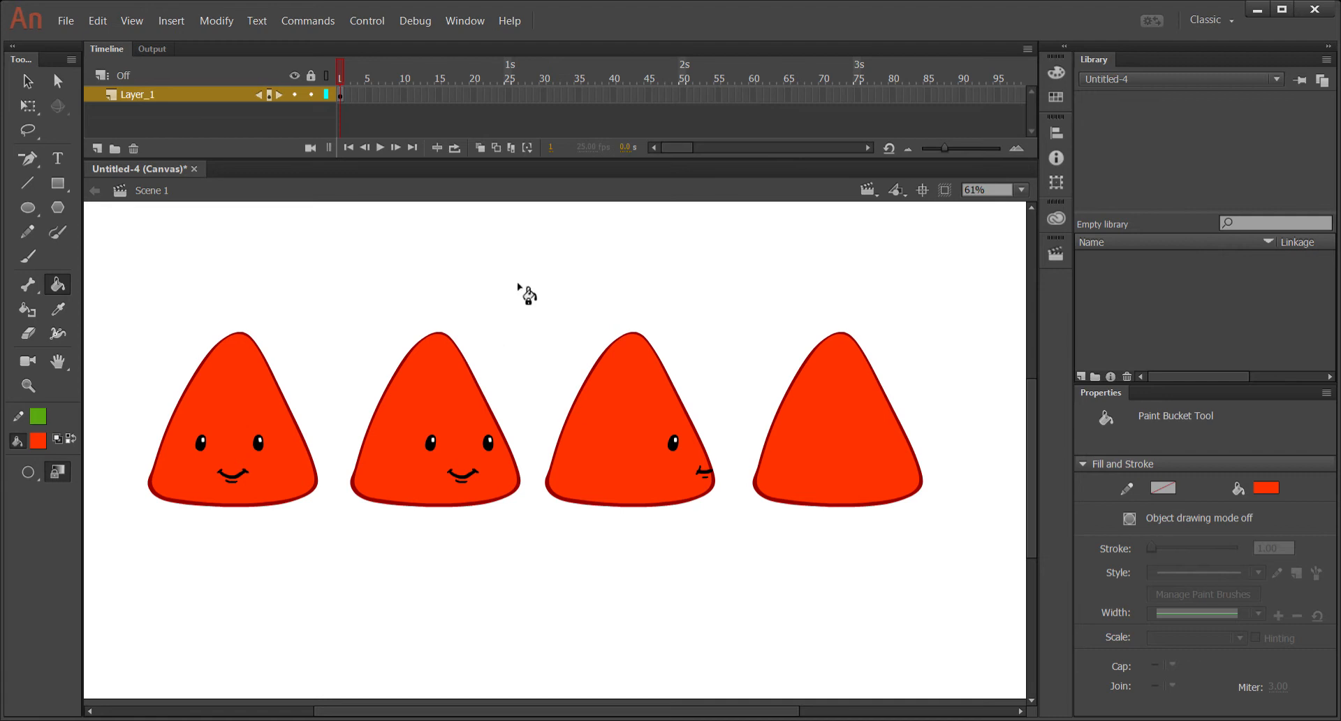
Brush a short light pink highlight near the upper right edge of the first and second heads, inside their body groups.
key(b)
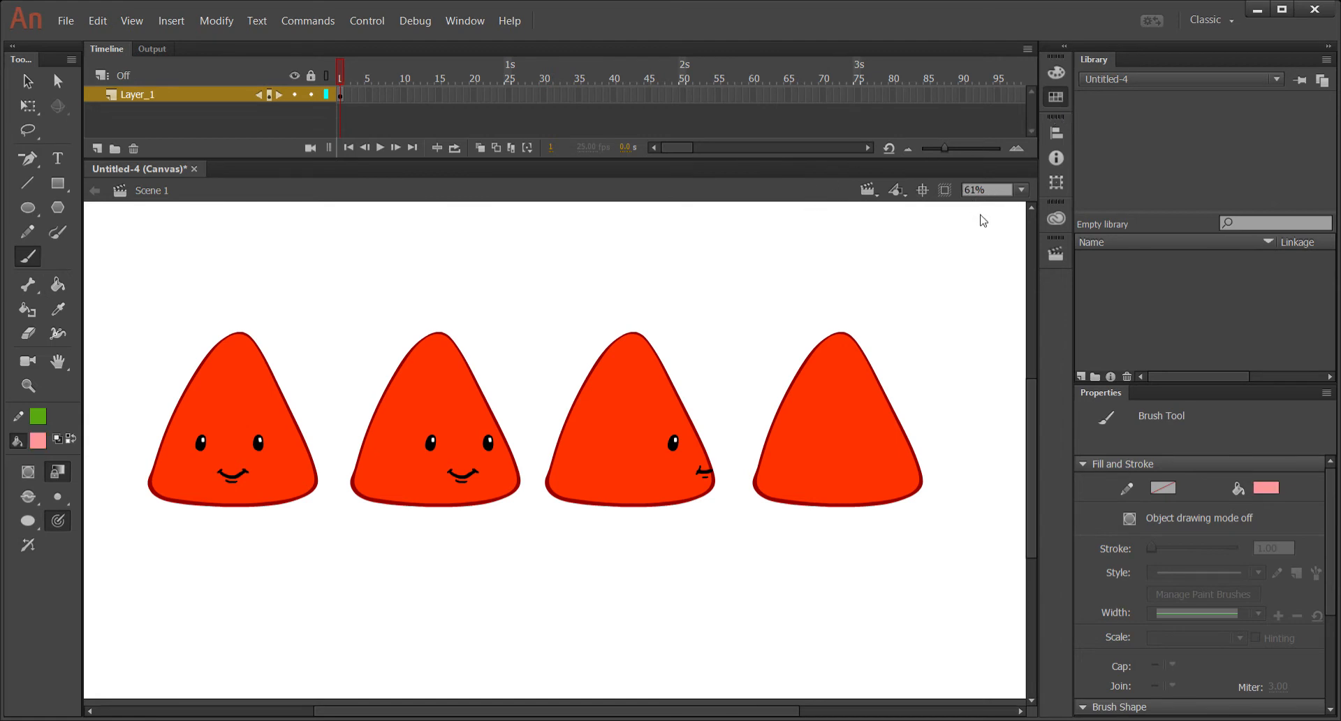
ctrl+click(267, 371)
ctrl+double_click(265, 368)
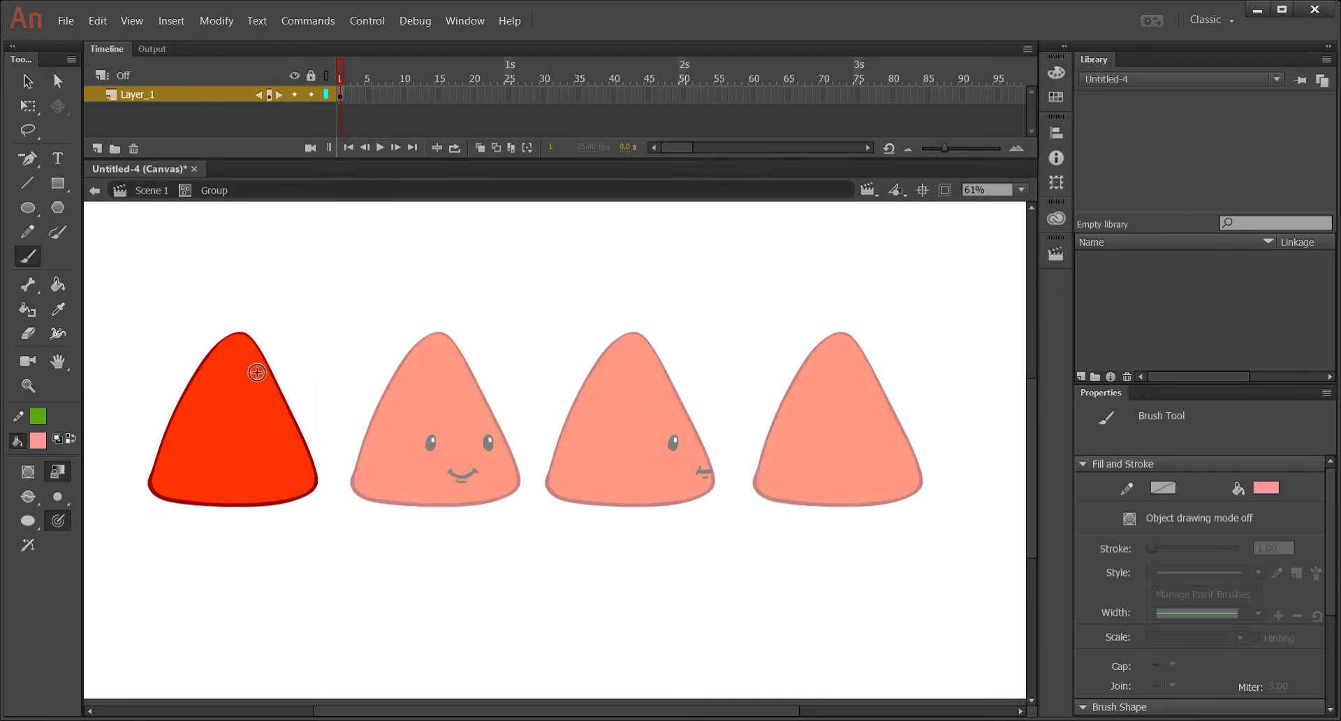
drag(244, 355, 253, 371)
key(ctrl+z)
drag(258, 362, 259, 363)
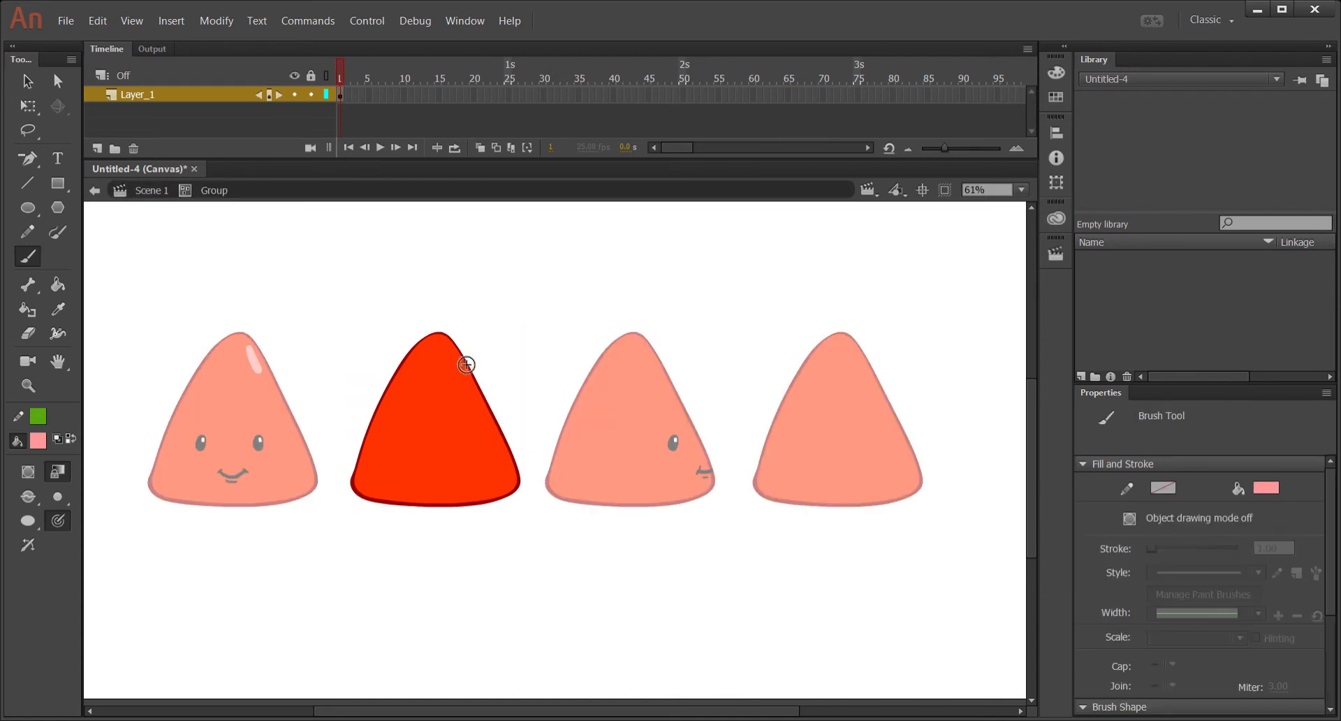
mouse_move(453, 354)
mouse_down()
mouse_move(466, 373)
mouse_move(460, 363)
mouse_up()
Brush a short light pink highlight near the upper right edge of the third and fourth heads, inside their body groups, and return to the main scene.
ctrl+double_click(663, 362)
ctrl+click(660, 363)
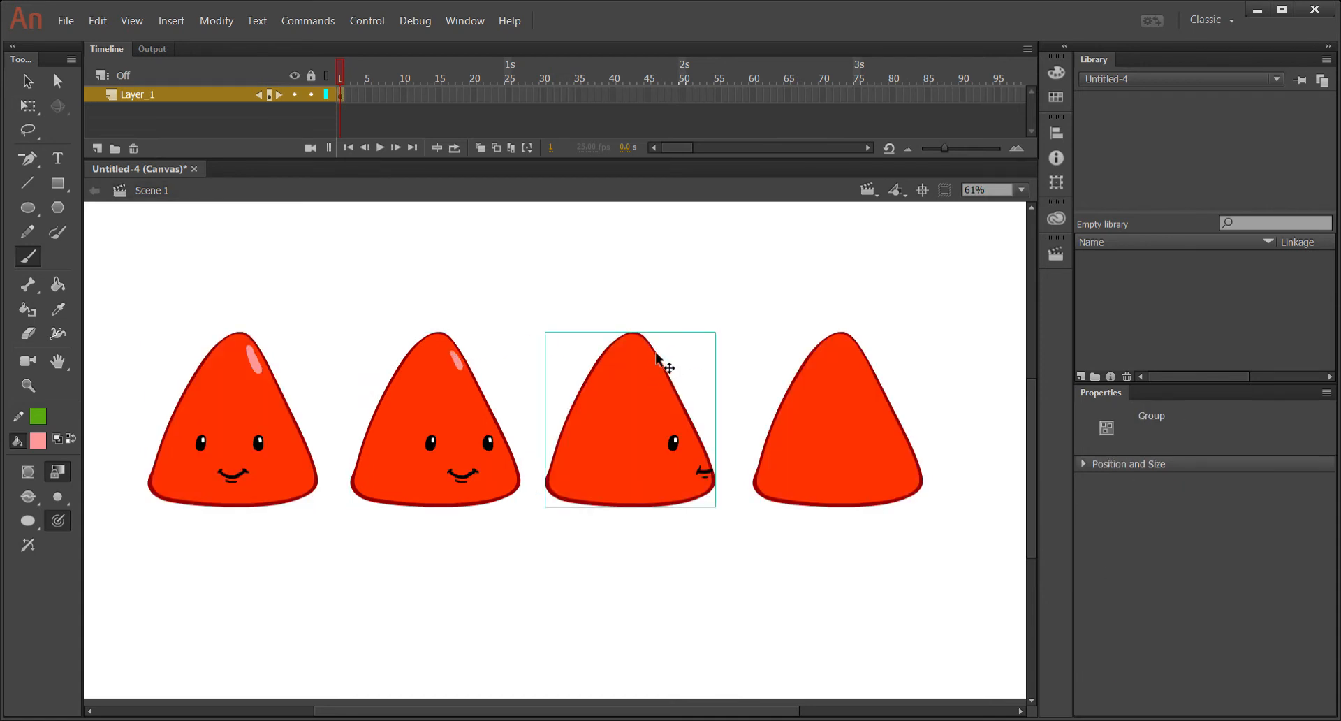
ctrl+double_click(657, 357)
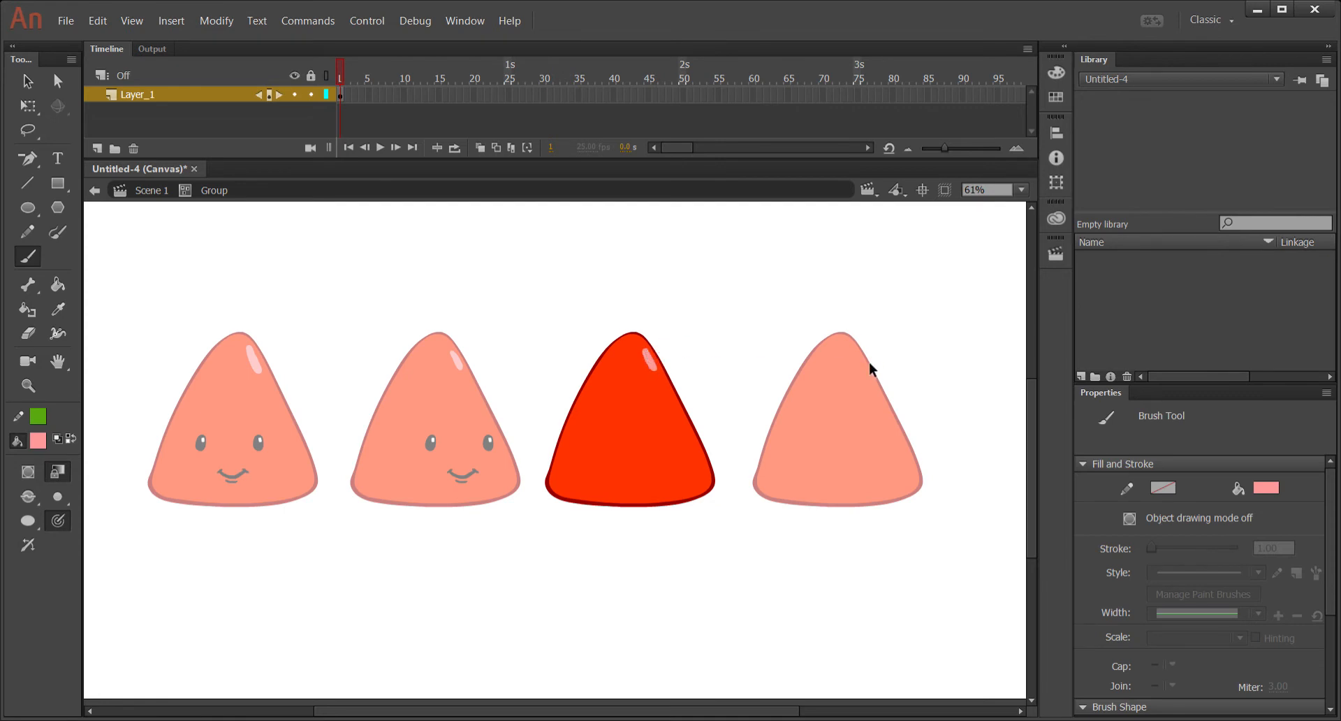
ctrl+double_click(871, 368)
ctrl+double_click(873, 369)
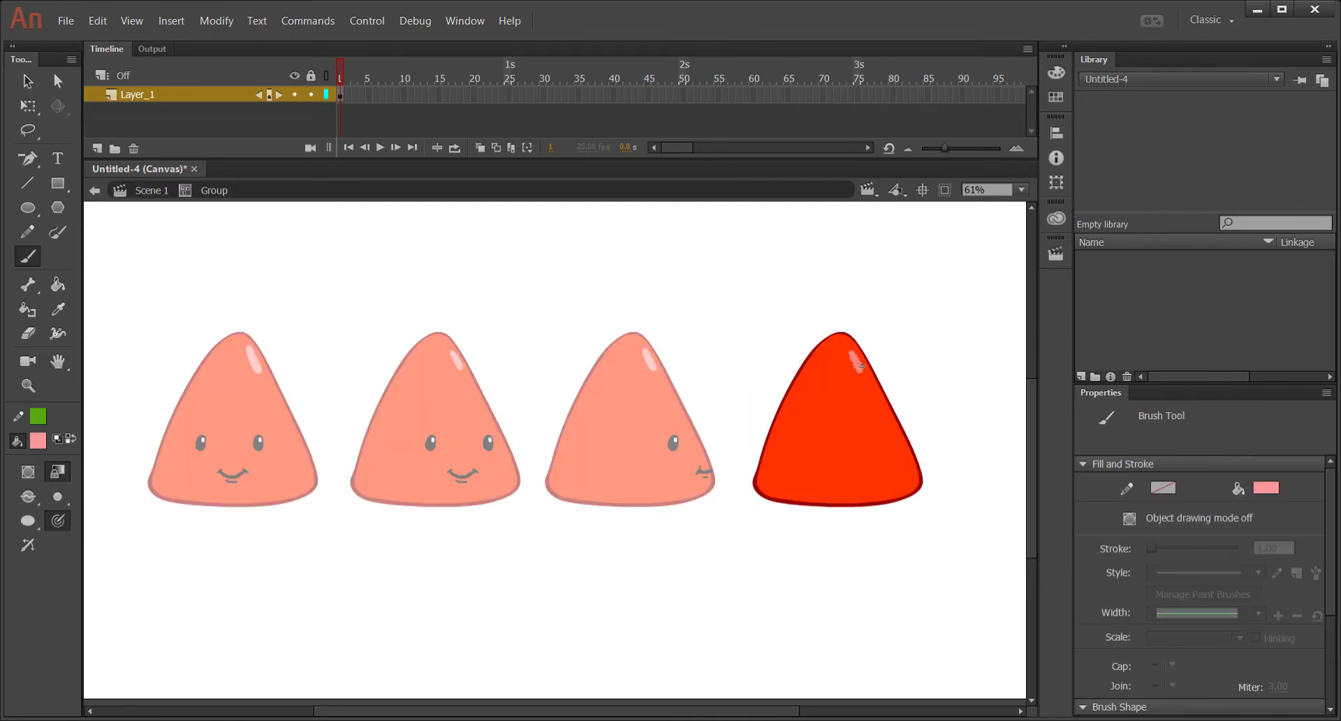
ctrl+double_click(871, 321)
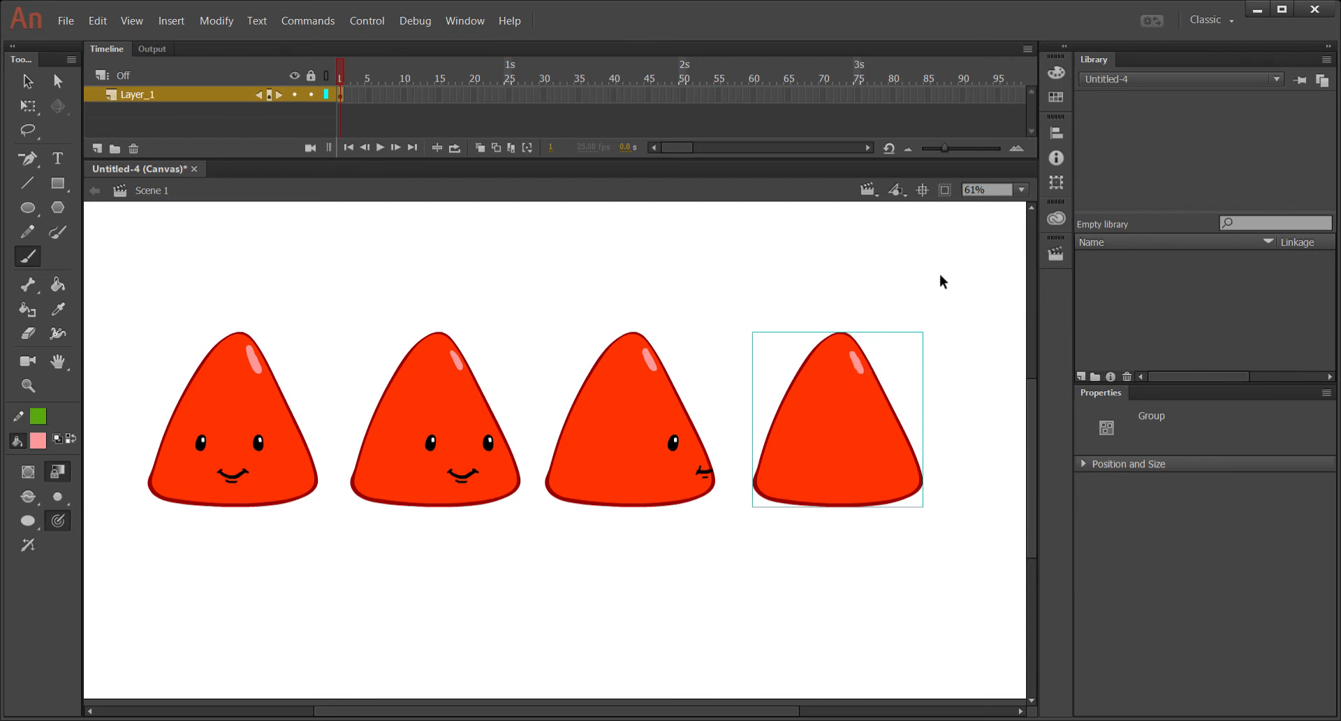
Brush a small pink sun with an arrow towards the fourth head to illustrate the light direction, and delete the sketch.
key(b)
mouse_move(982, 266)
mouse_down()
mouse_move(907, 324)
mouse_move(936, 325)
mouse_up()
drag(988, 249, 981, 242)
drag(969, 249, 1002, 268)
drag(1006, 258, 1019, 237)
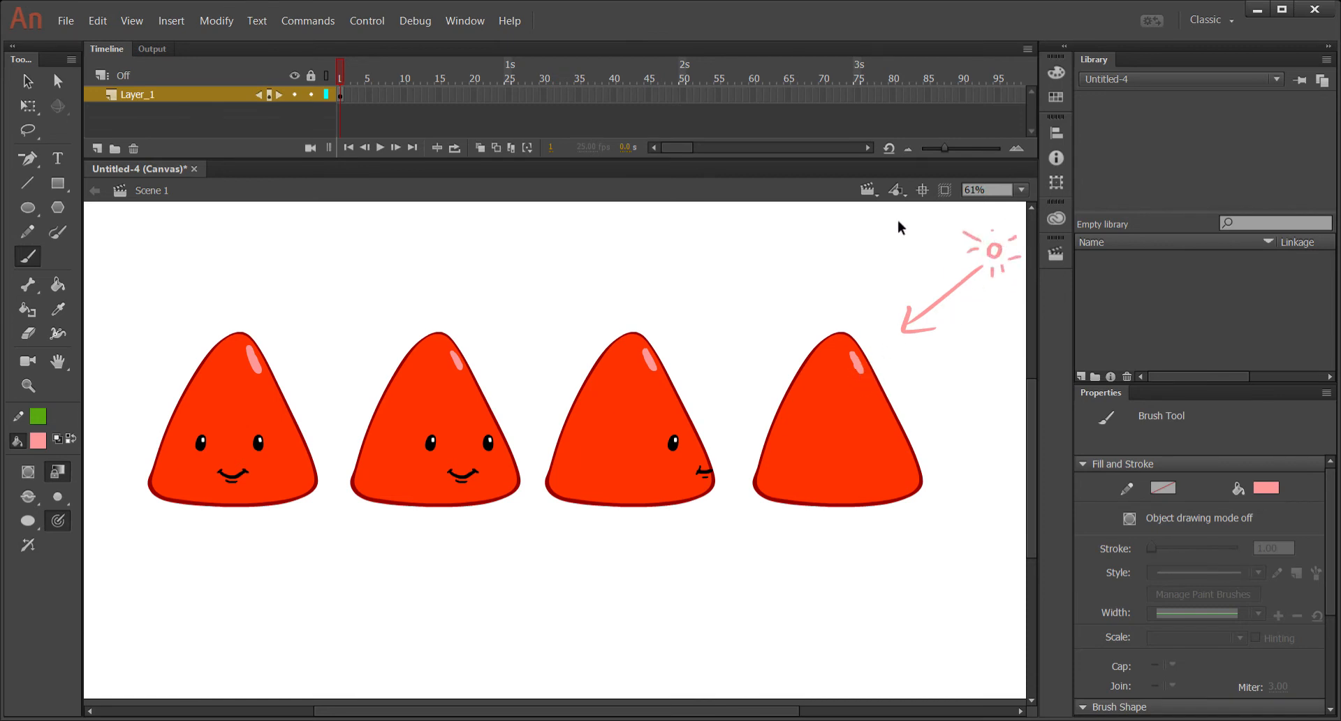
mouse_move(899, 219)
mouse_down()
mouse_move(1030, 352)
mouse_move(1034, 378)
mouse_up()
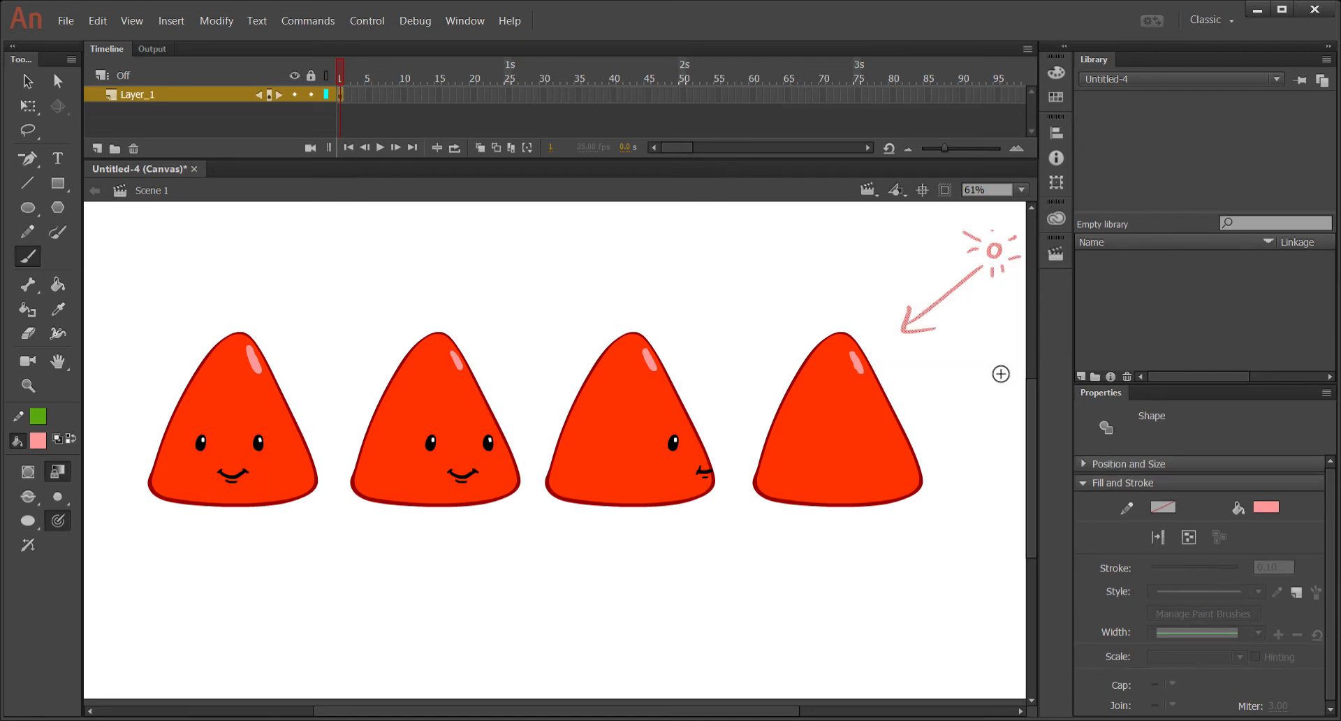
key(Delete)
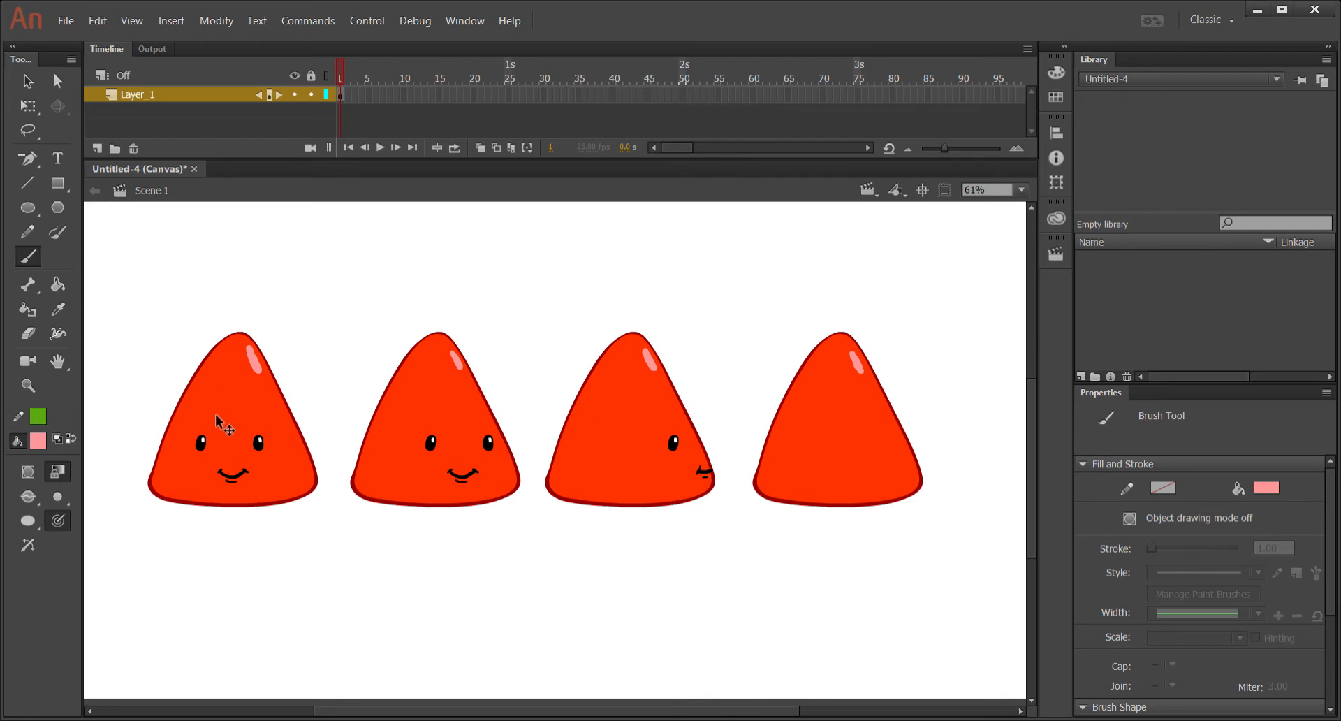
Draw a light pink demonstration circle below the first two heads and delete its green outline.
click(28, 207)
drag(292, 540, 443, 651)
scroll(478, 602, down, 3)
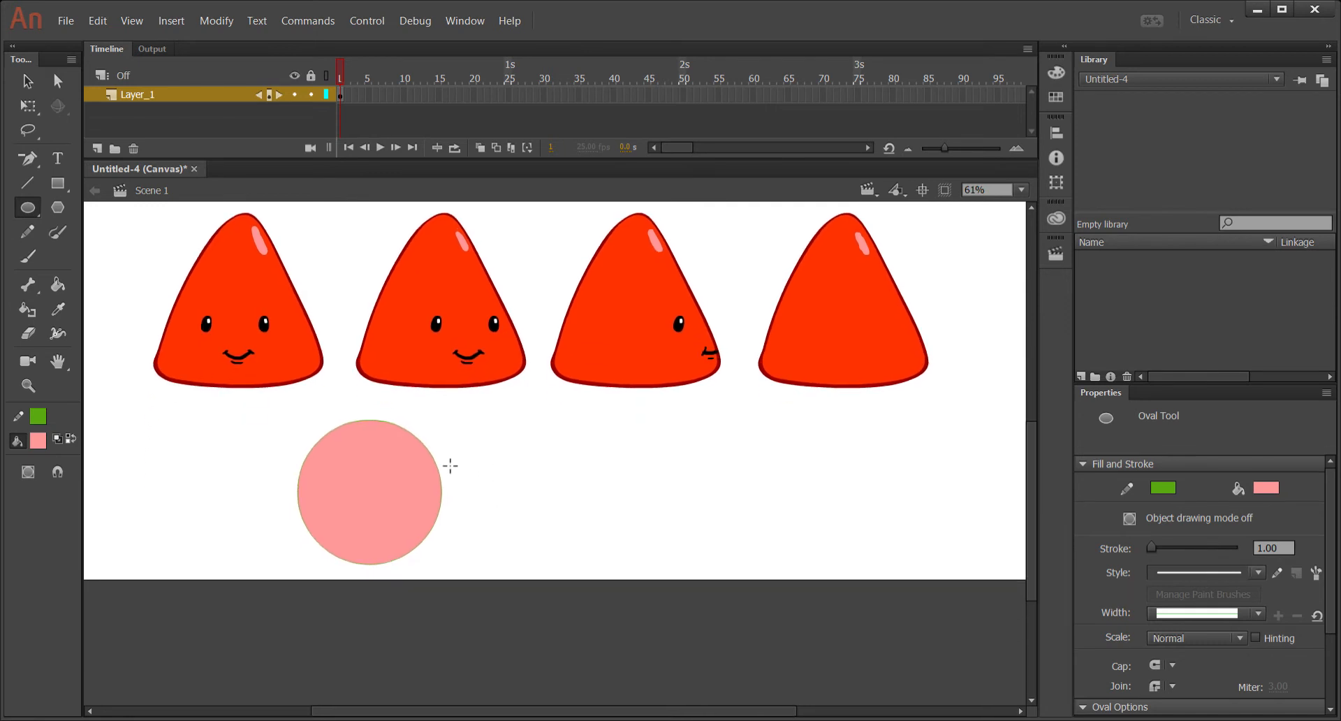
ctrl+click(442, 483)
key(Delete)
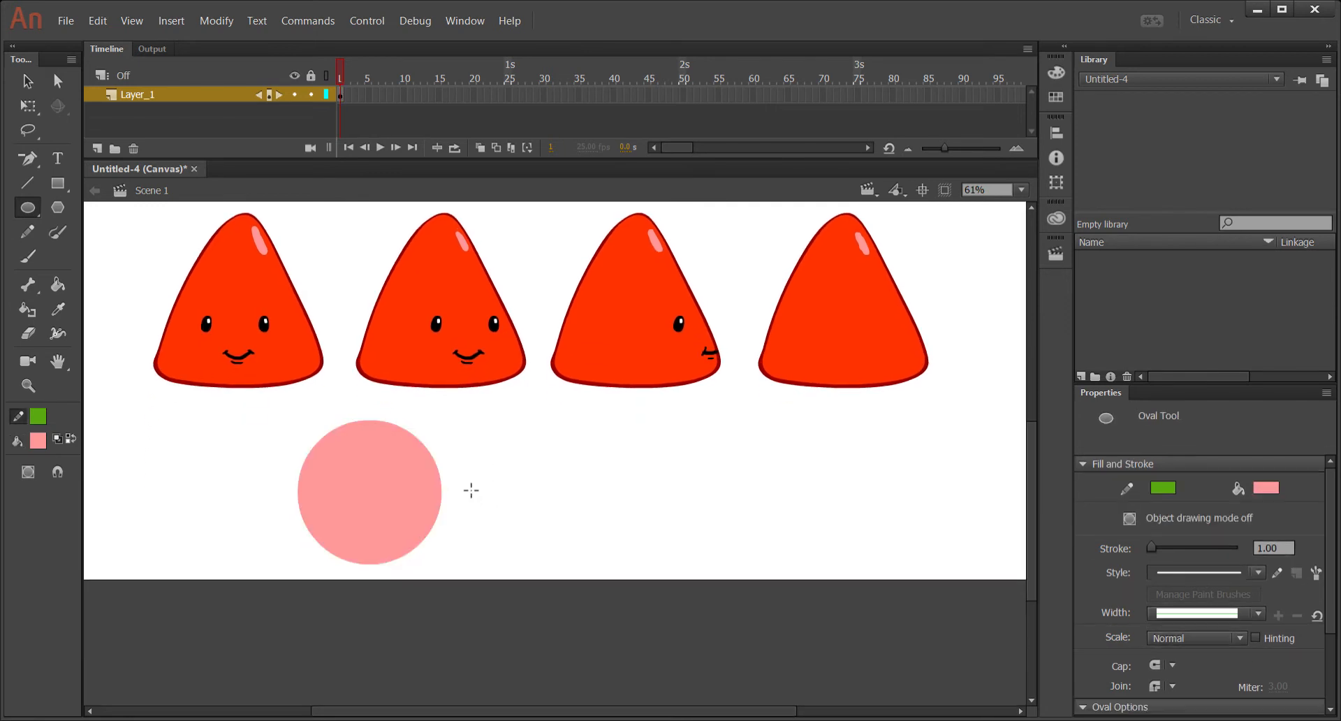
Brush a pink light-direction arrow beside the circle, aimed at its upper right edge.
ctrl+click(413, 500)
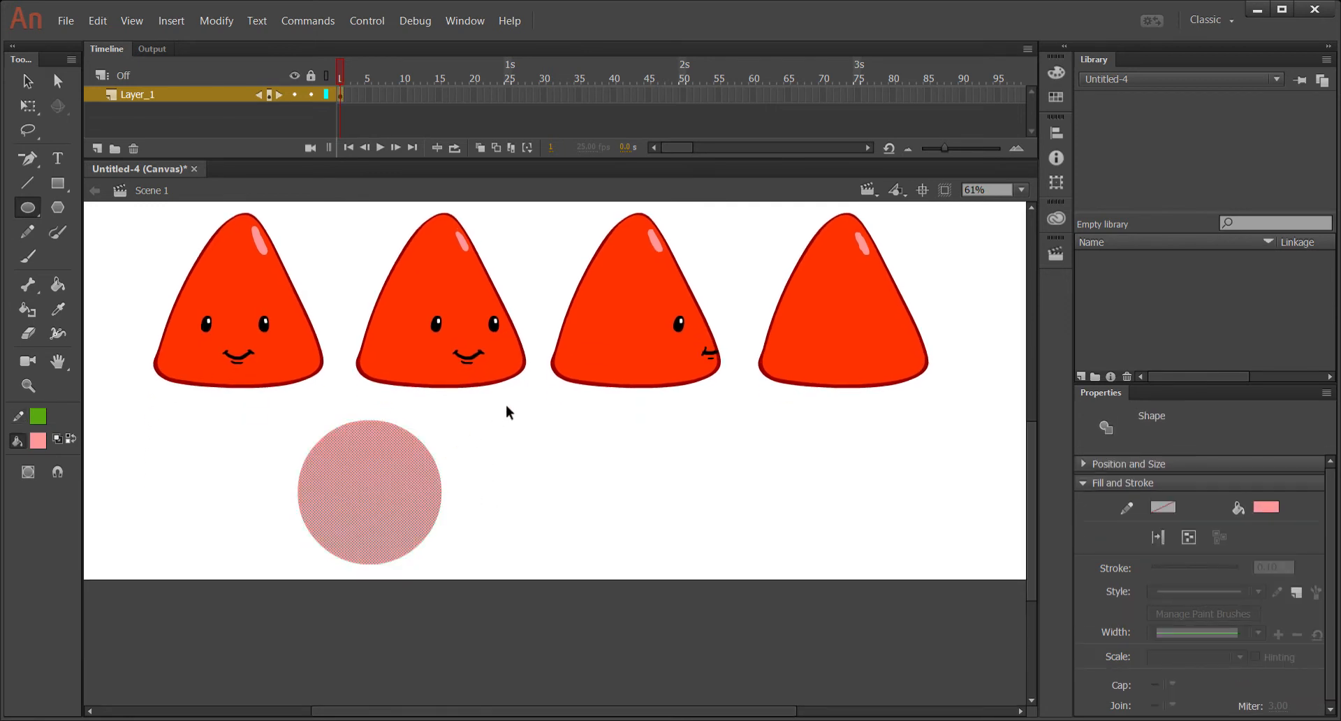
drag(484, 431, 453, 445)
key(ctrl+z)
key(b)
drag(459, 422, 479, 447)
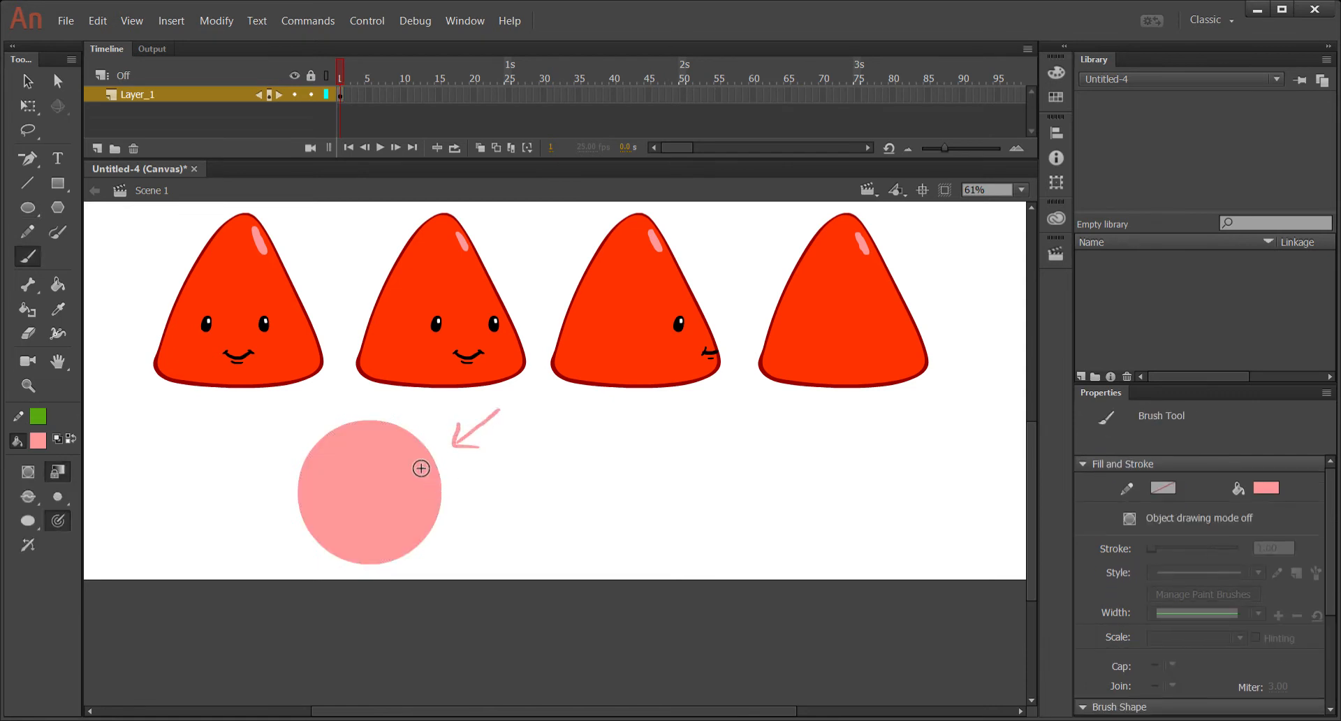
Brush a very dark red shading curve across the circle and undo it.
click(40, 442)
click(211, 504)
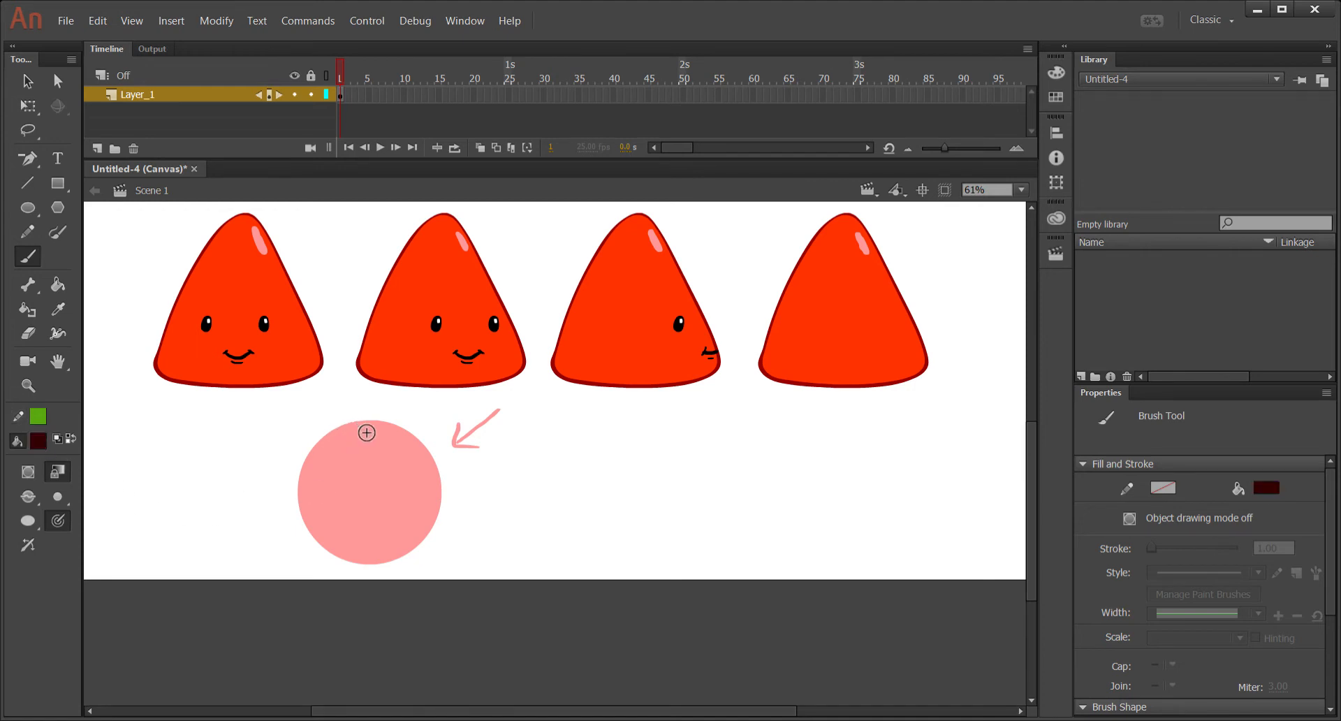
mouse_move(360, 420)
mouse_down()
mouse_move(348, 508)
mouse_move(386, 555)
mouse_move(442, 565)
mouse_up()
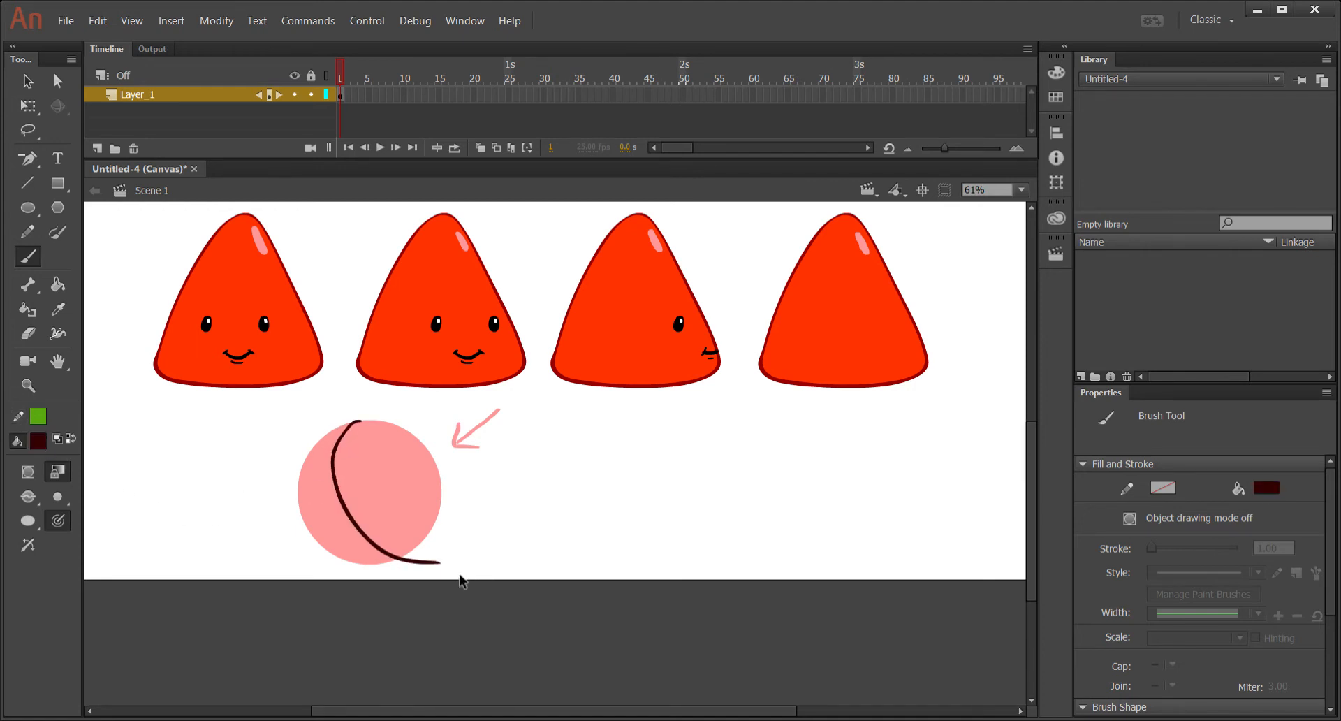
key(ctrl+z)
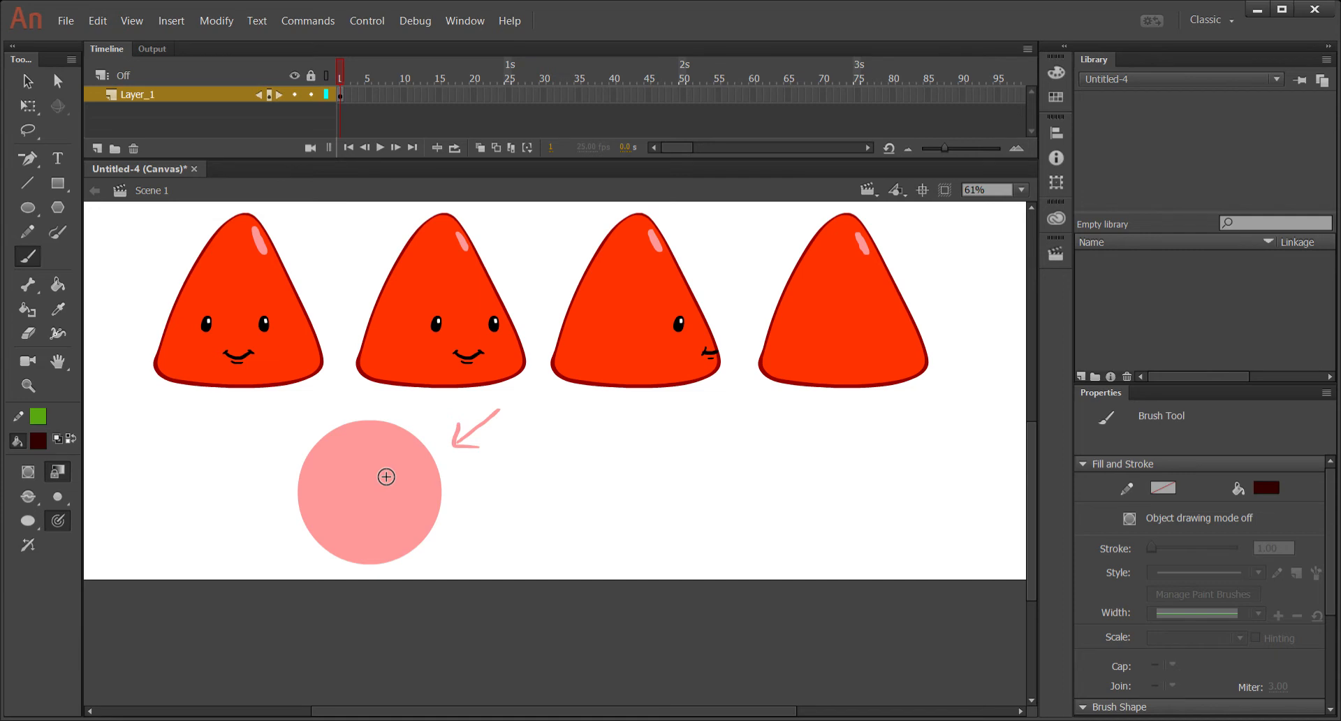
Delete the demonstration circle and its arrow from below the heads.
drag(522, 407, 525, 441)
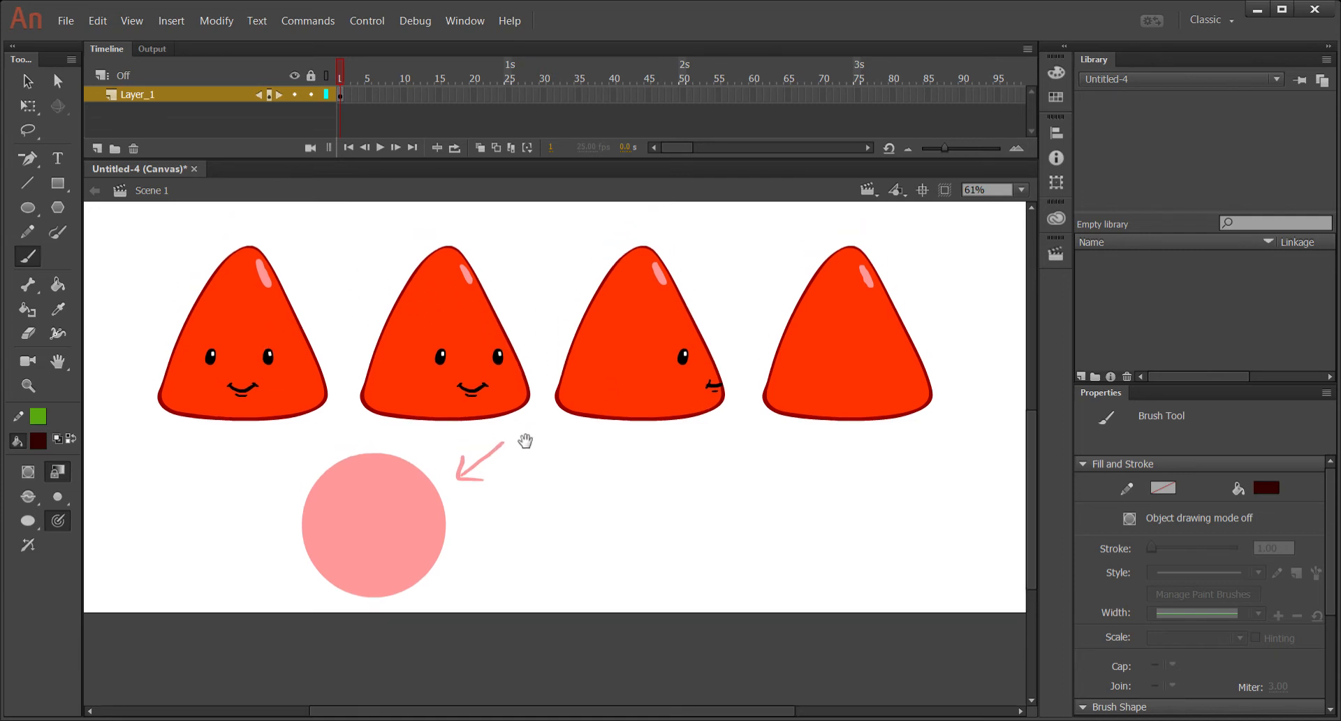
ctrl+click(468, 478)
ctrl+shift+click(438, 517)
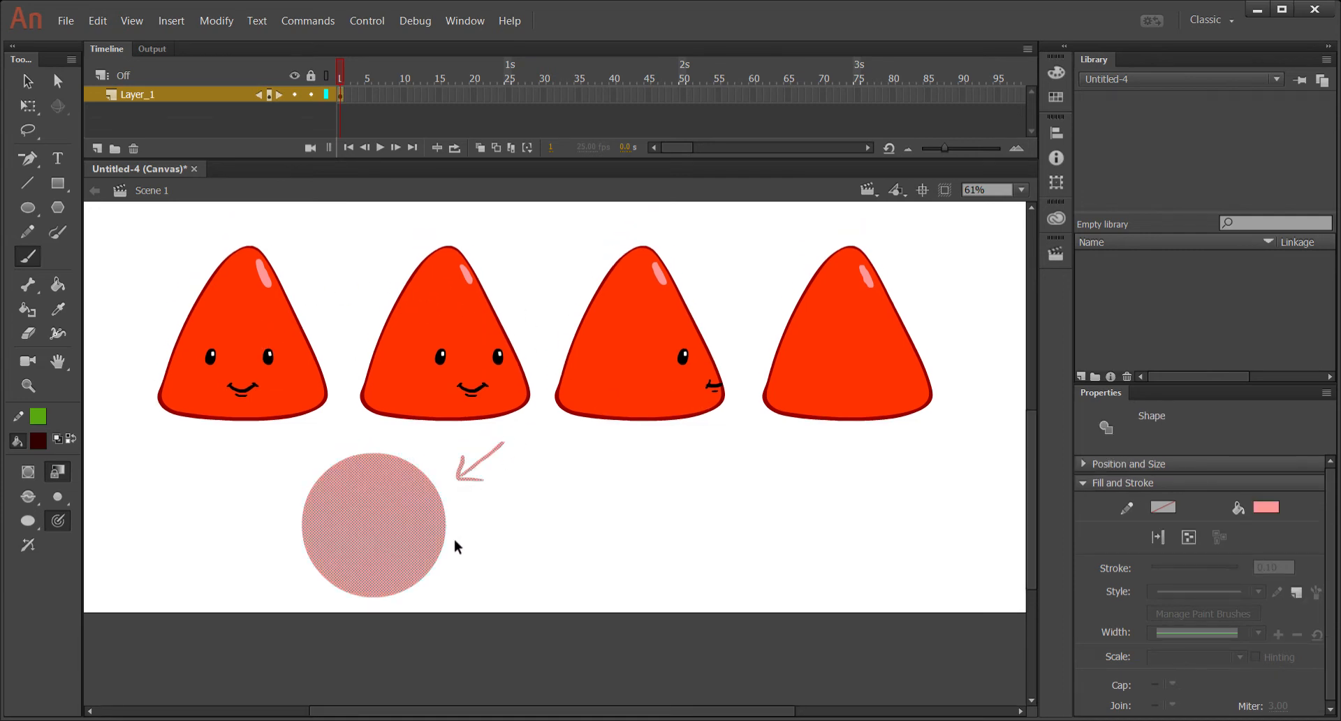
key(Delete)
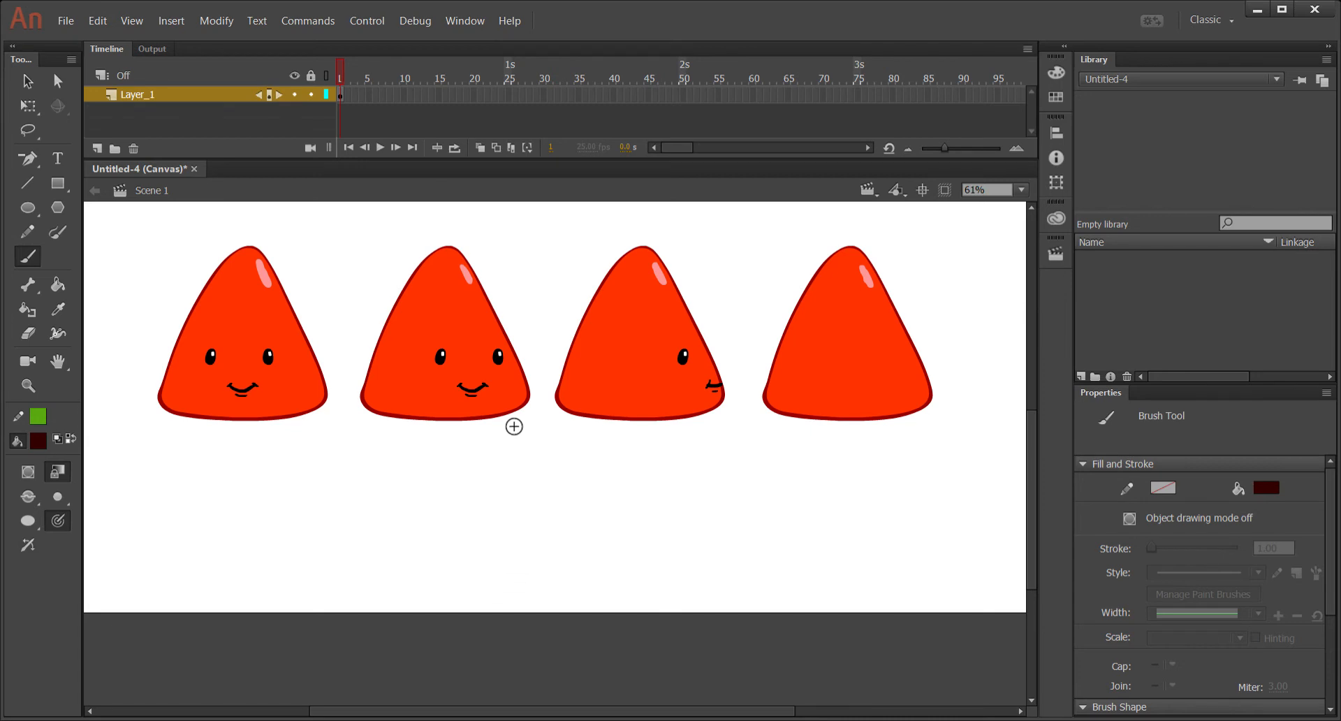
Draw a curved green Pencil line inside the first head's body group, separating a shadow area along its left and lower edges.
key(y)
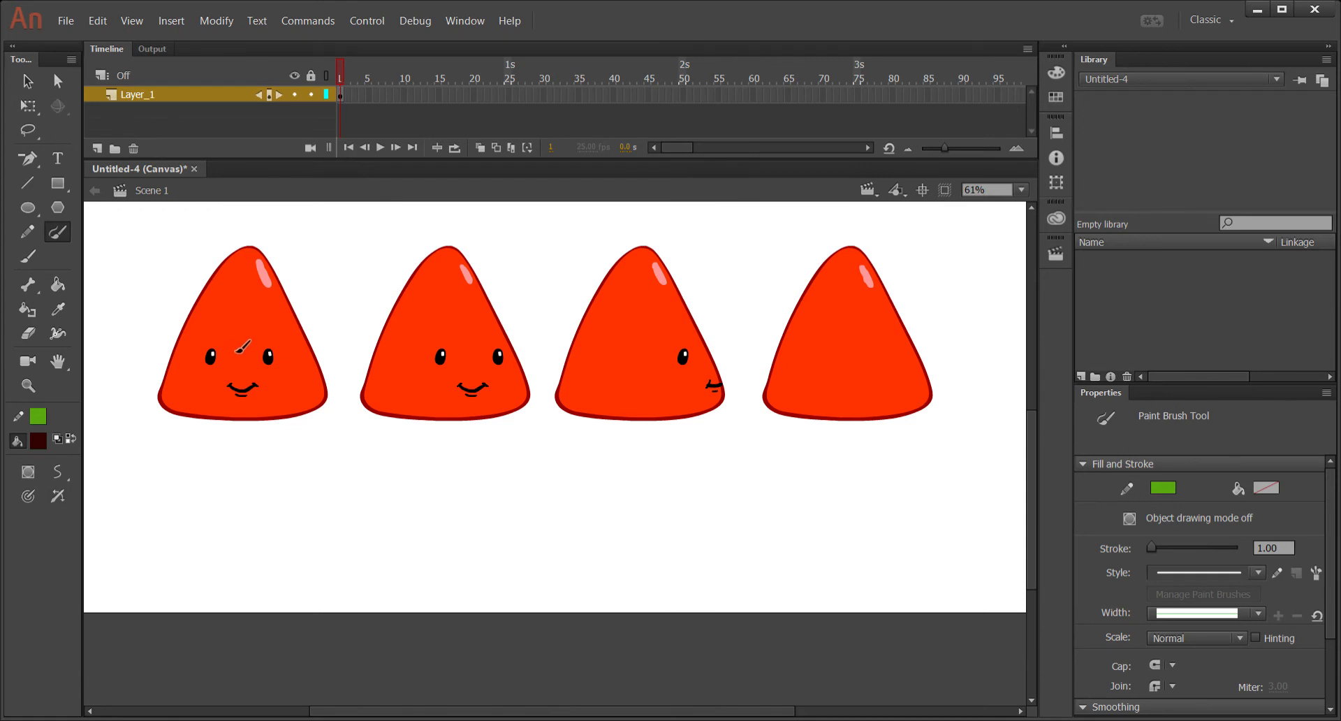
key(shift+y)
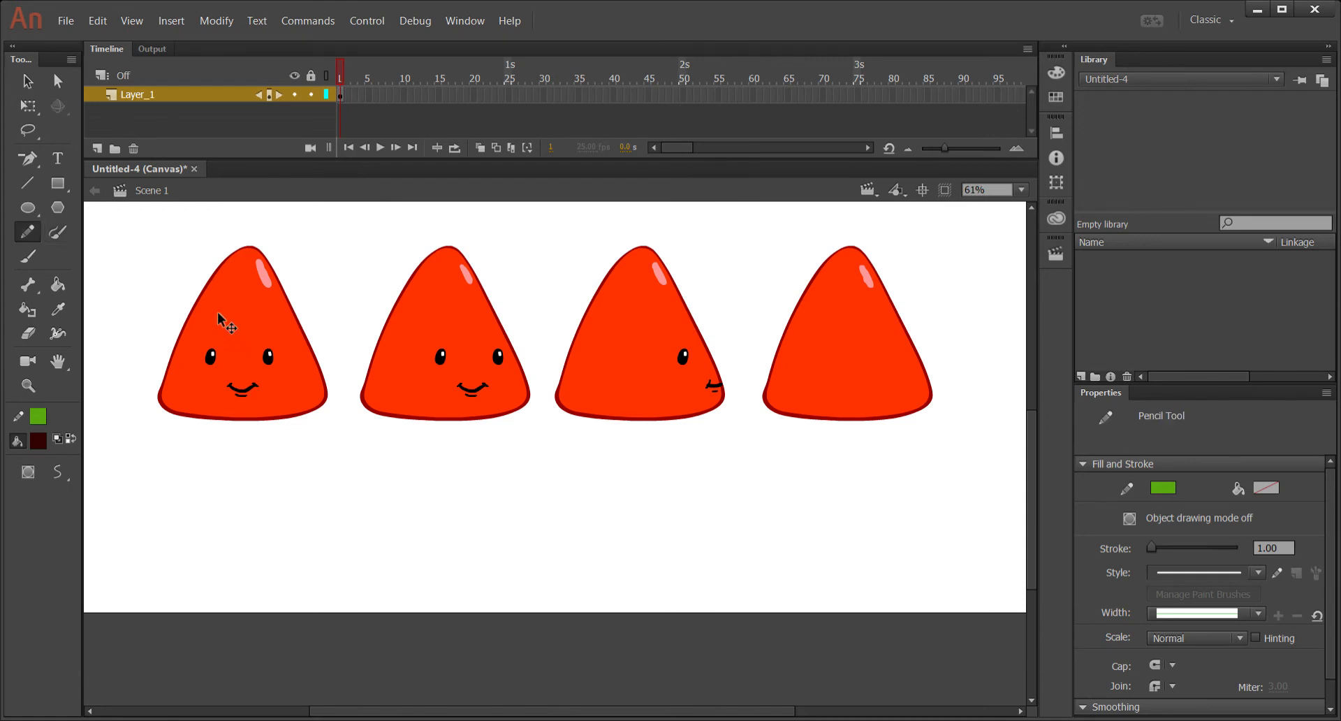
double_click(215, 325)
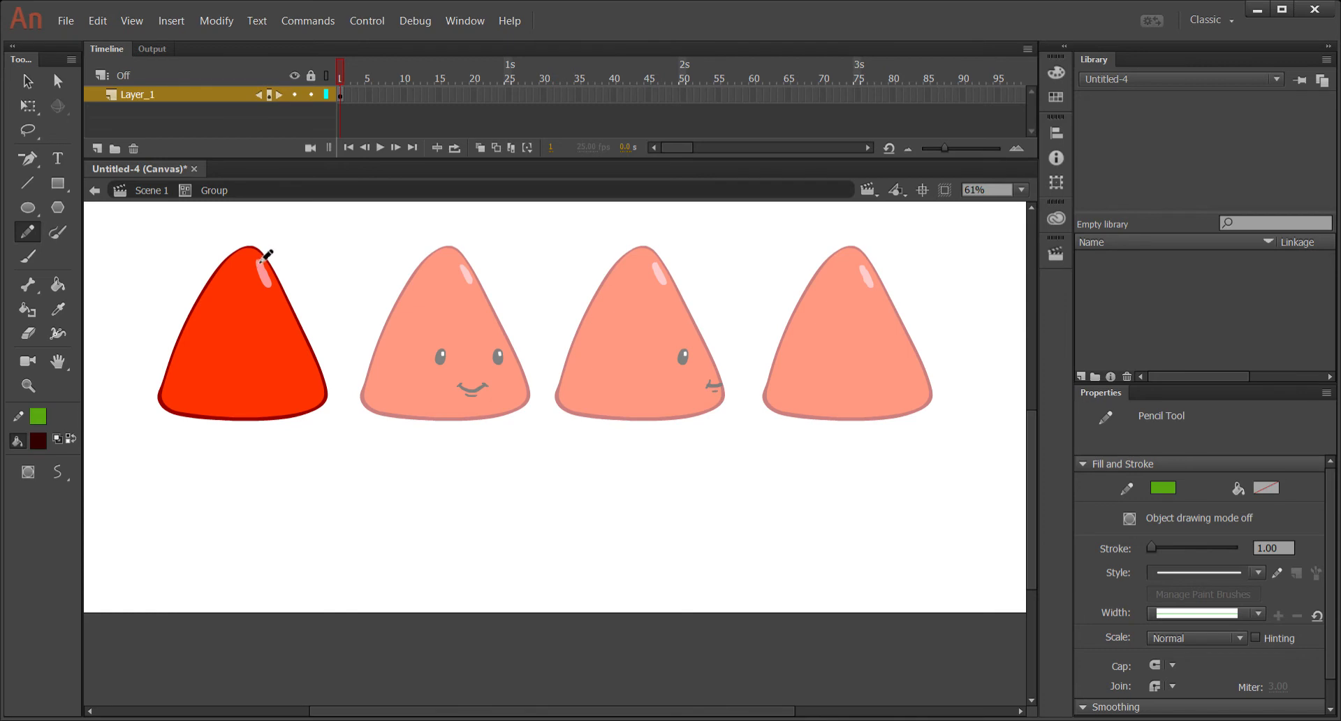
mouse_move(264, 259)
mouse_down()
mouse_move(206, 330)
mouse_move(194, 373)
mouse_move(209, 407)
mouse_move(291, 417)
mouse_move(343, 360)
mouse_up()
ctrl+click(190, 396)
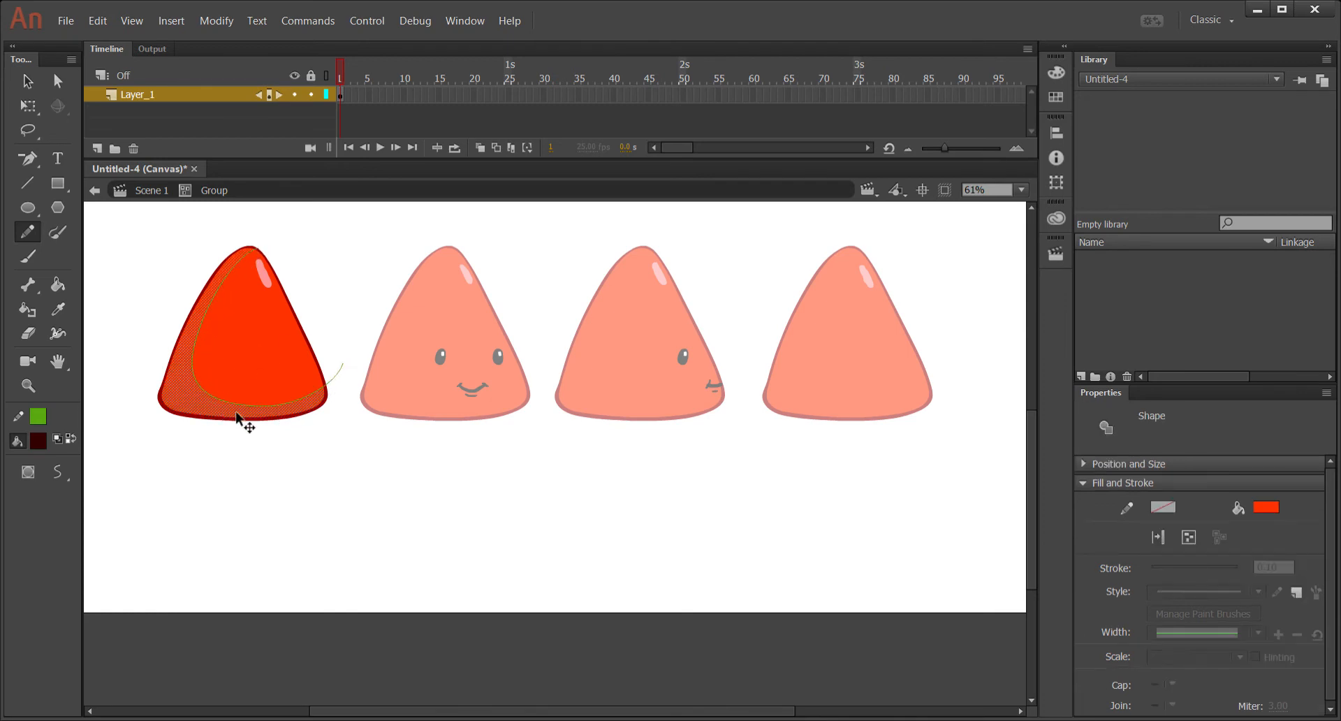
ctrl+click(292, 427)
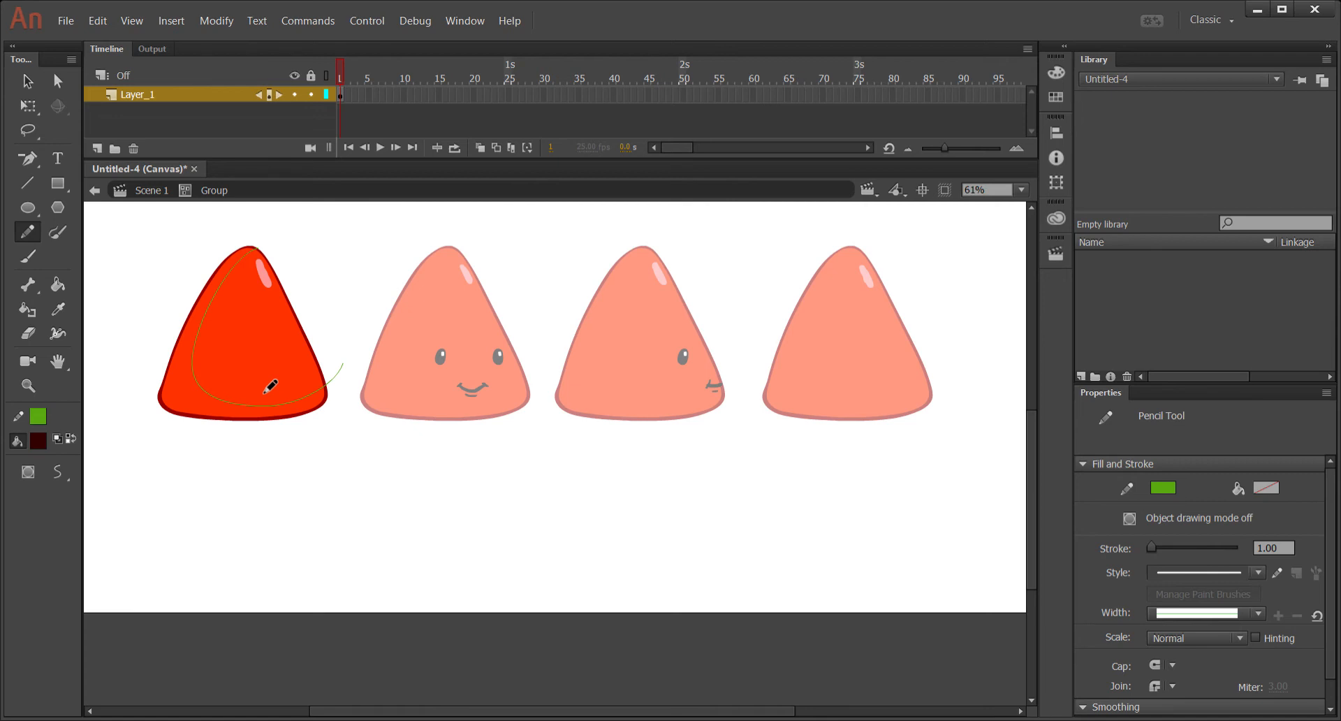
Recolour the first head's shadow area a slightly darker orange-red and delete the green dividing line.
ctrl+click(197, 403)
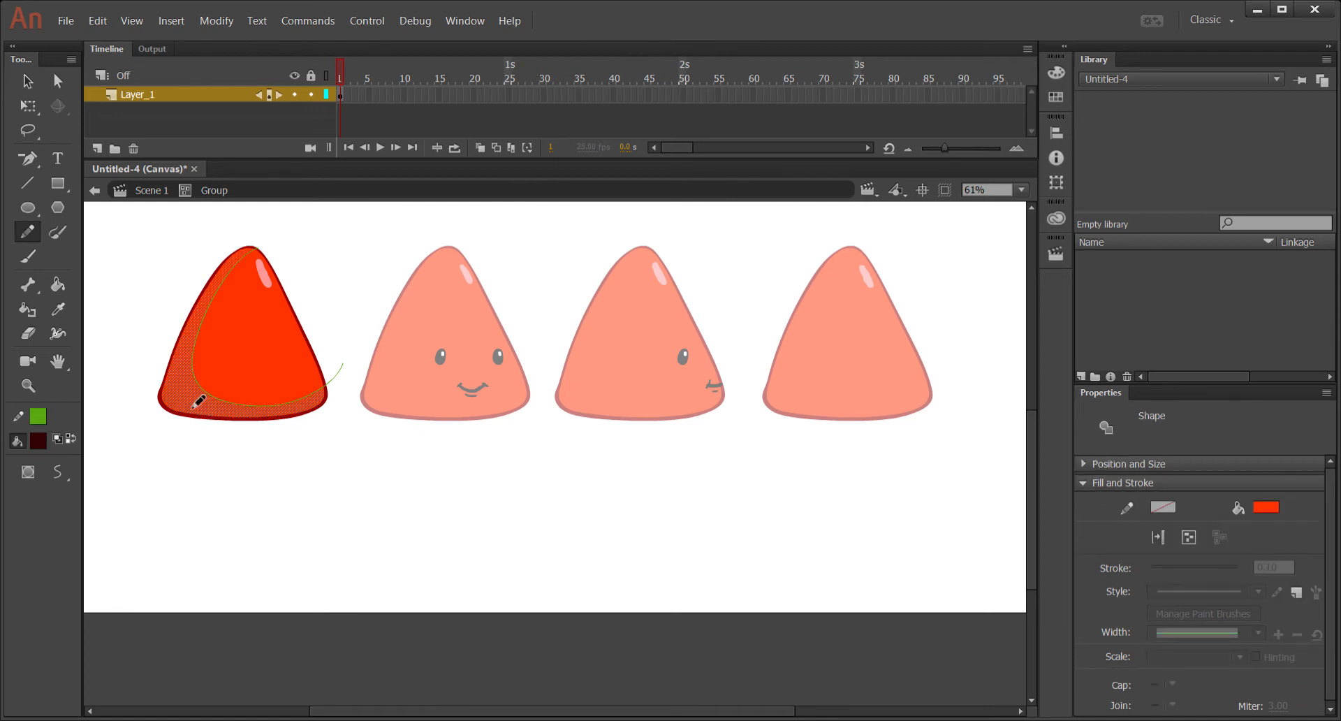
key(i)
click(188, 389)
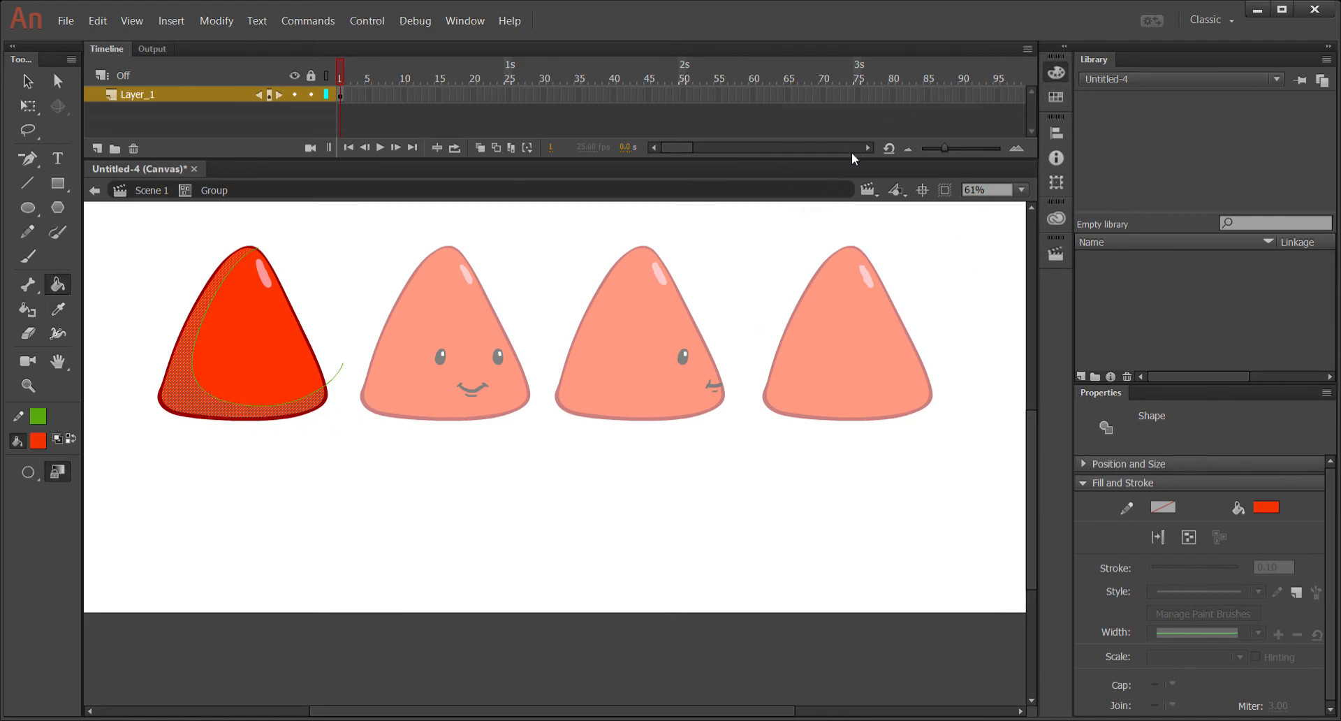
ctrl+click(342, 291)
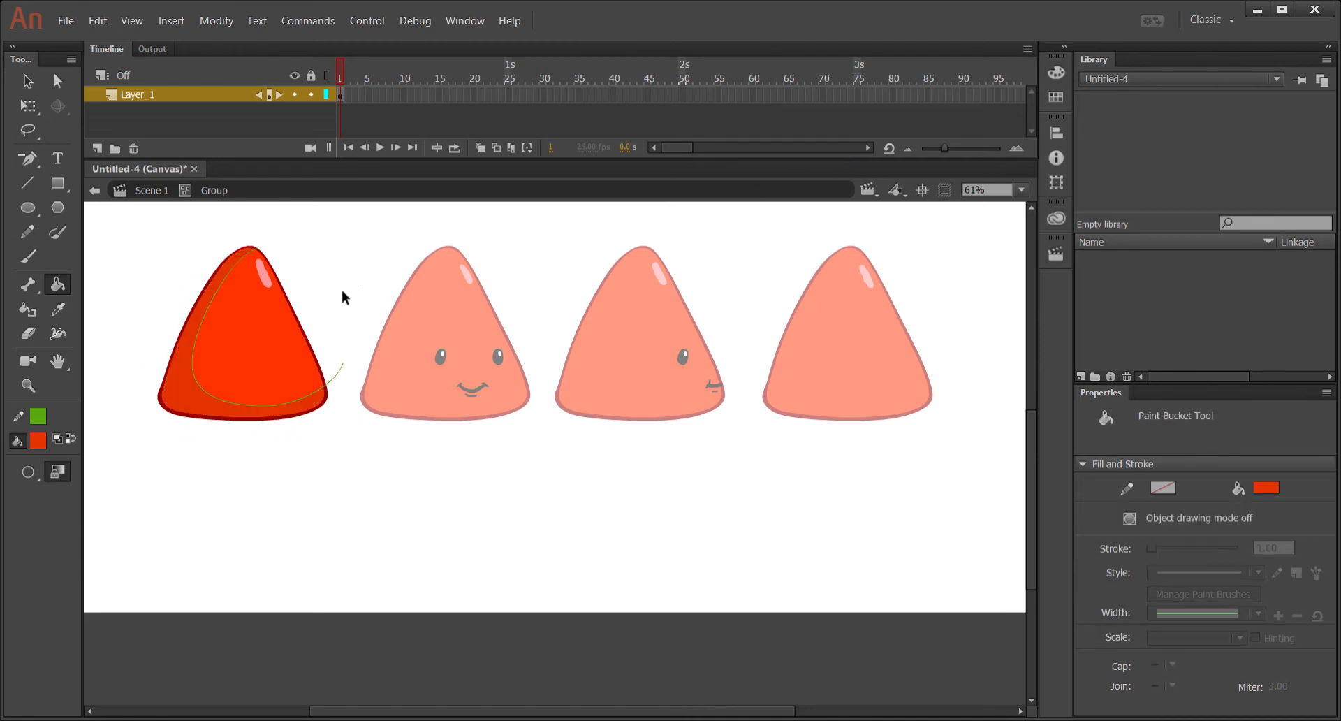
ctrl+click(218, 405)
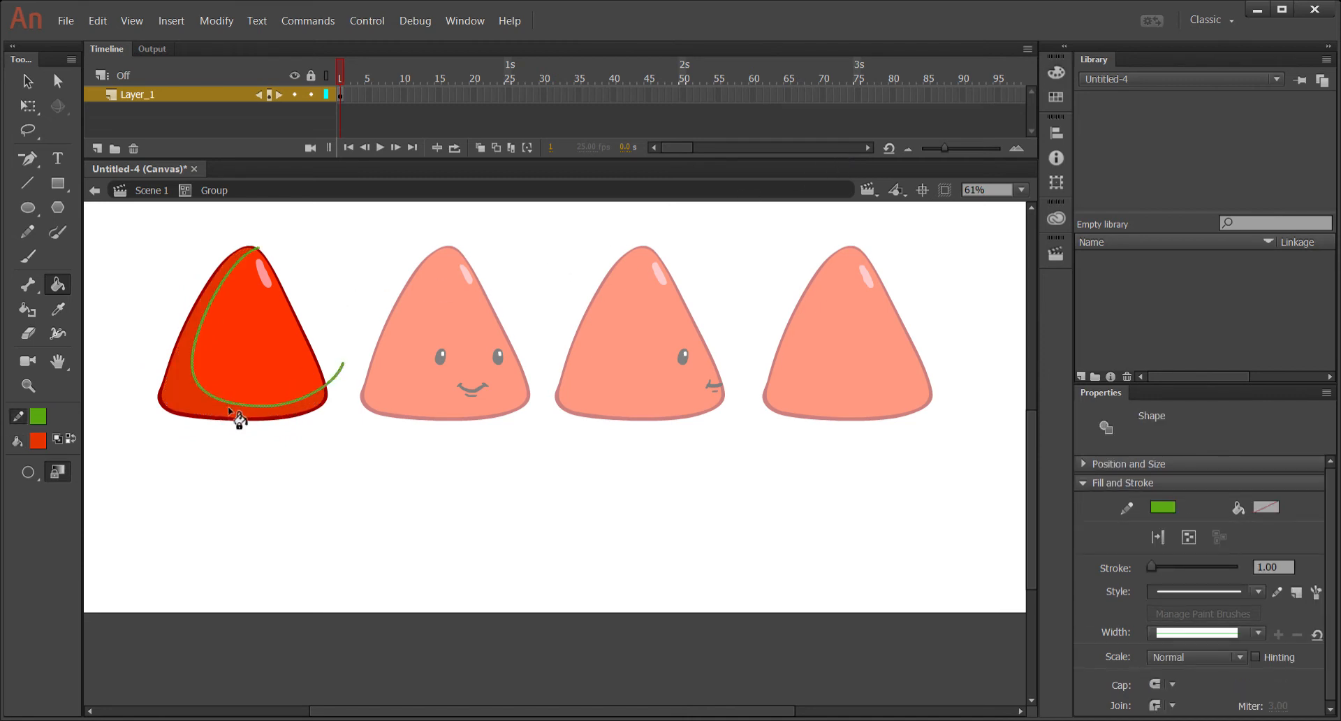
key(Delete)
Darken the first head's shadow area further and sample the darker orange-red as the fill colour.
key(i)
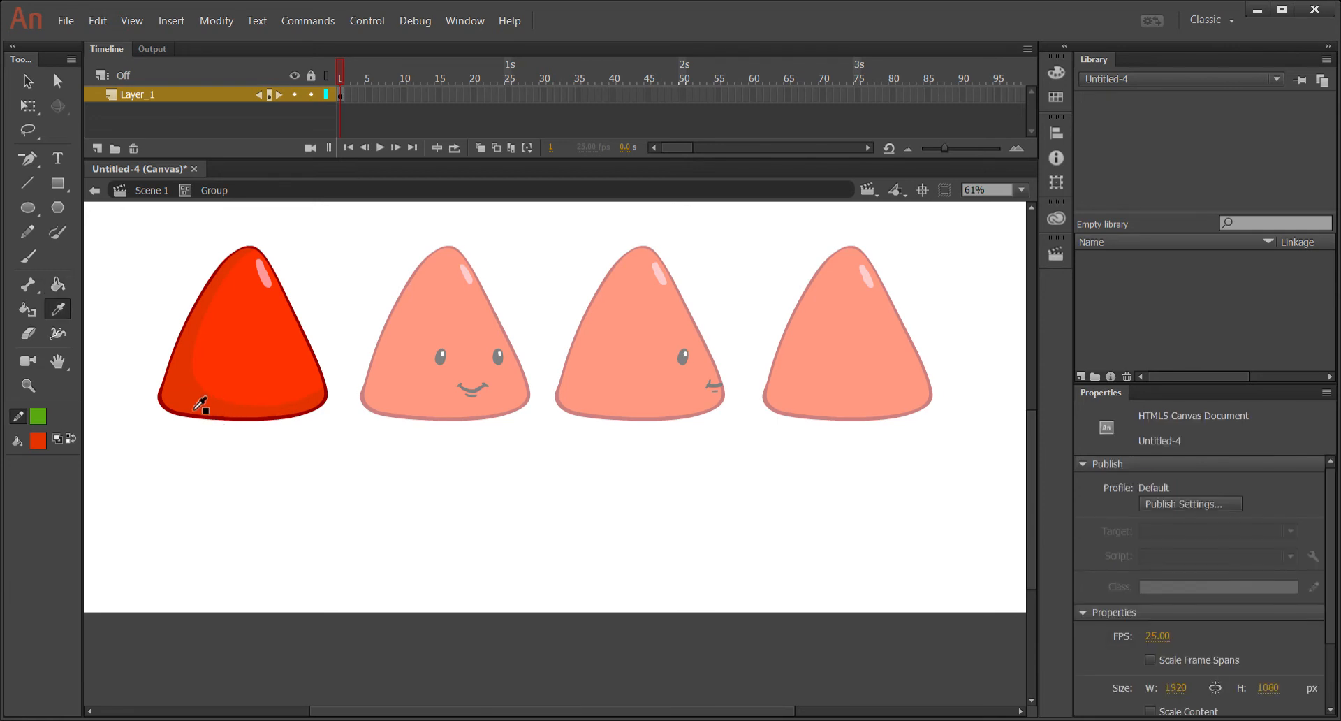
click(189, 387)
key(ctrl+space)
drag(143, 325, 240, 411)
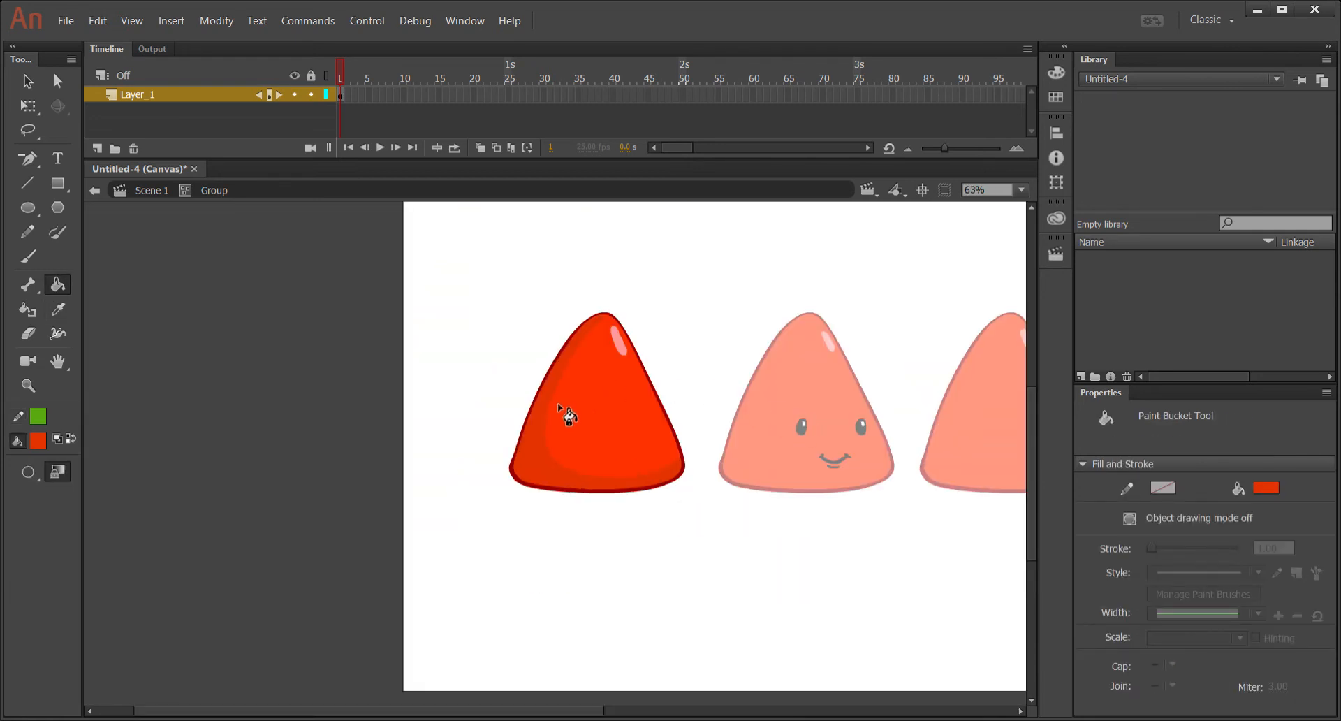
ctrl+click(541, 466)
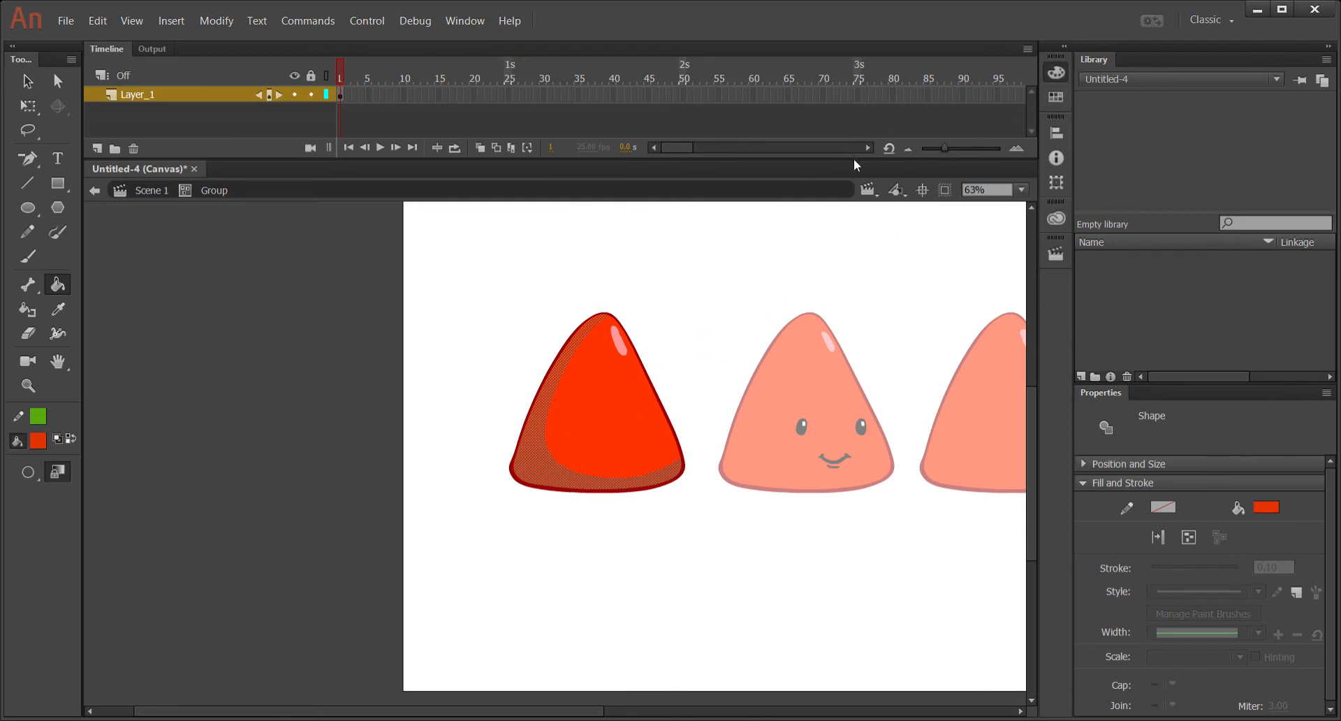
ctrl+click(687, 364)
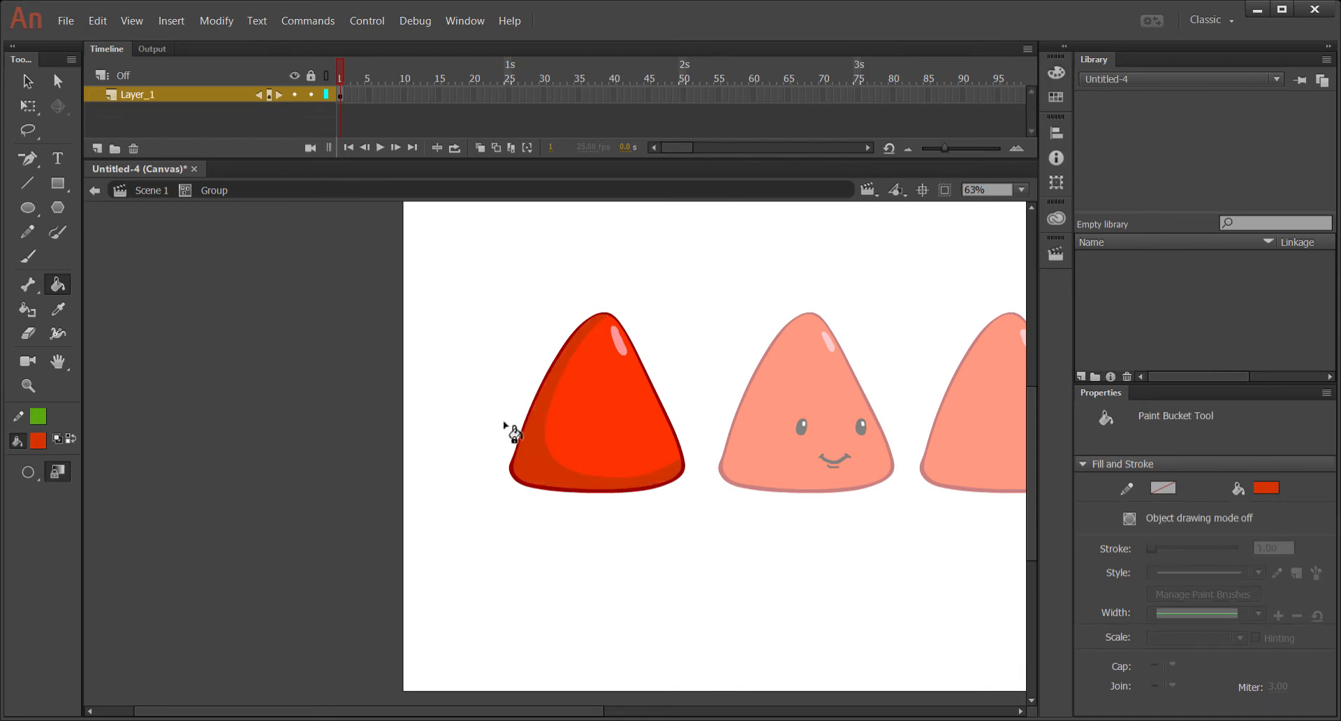
key(i)
click(543, 453)
Draw a curved green Pencil line inside the second head's body group, separating a shadow area along its left and lower edges.
drag(677, 352, 515, 322)
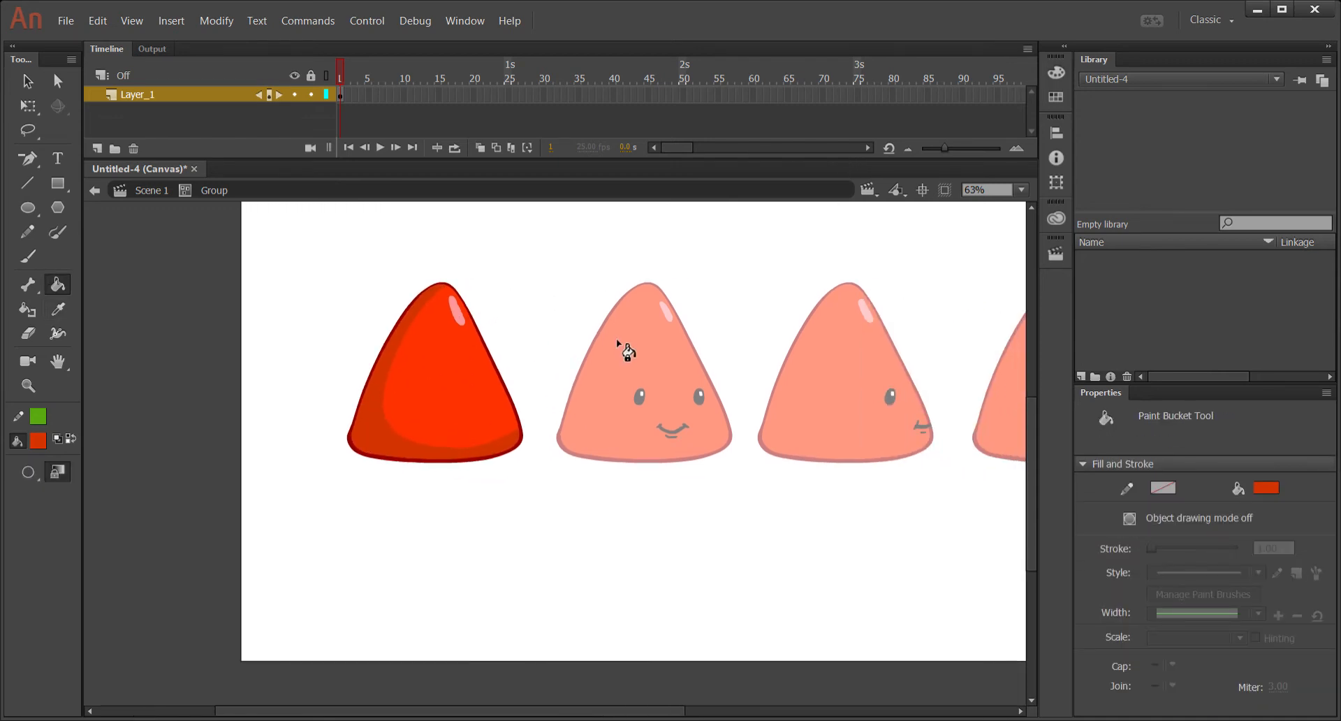
ctrl+double_click(627, 352)
ctrl+click(626, 352)
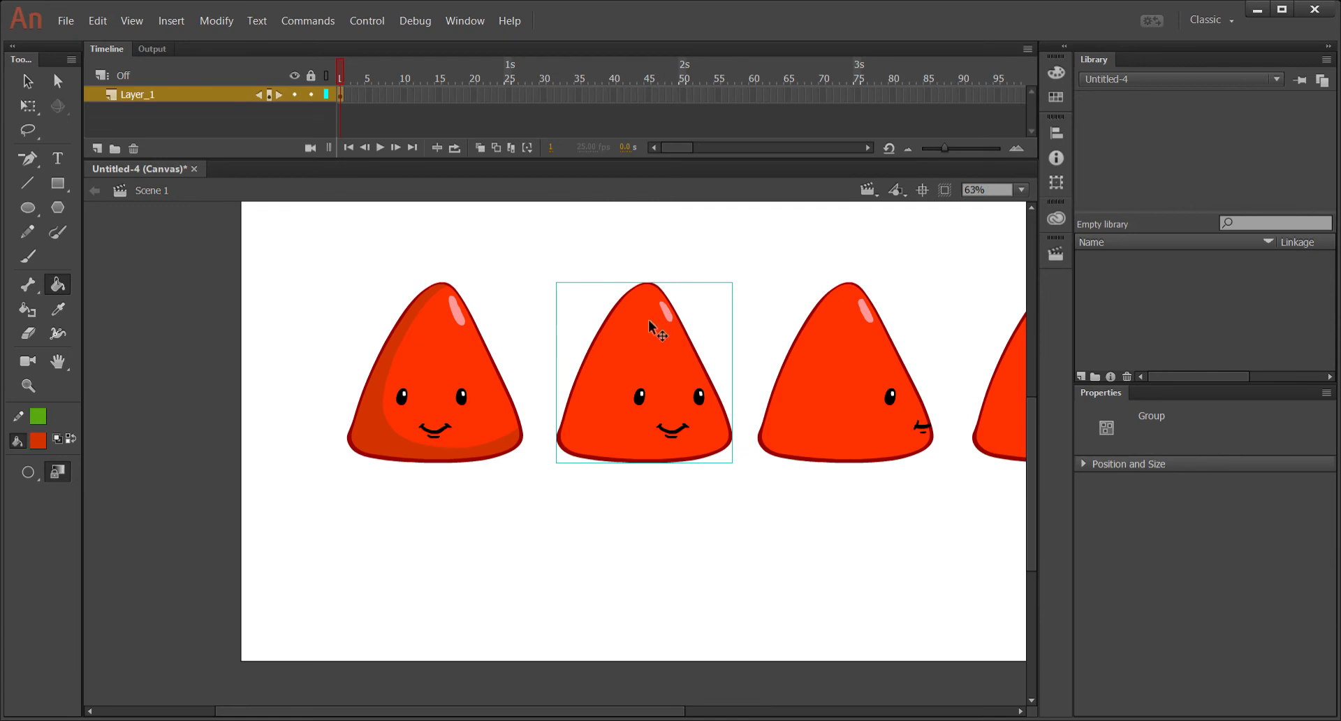
double_click(649, 327)
key(y)
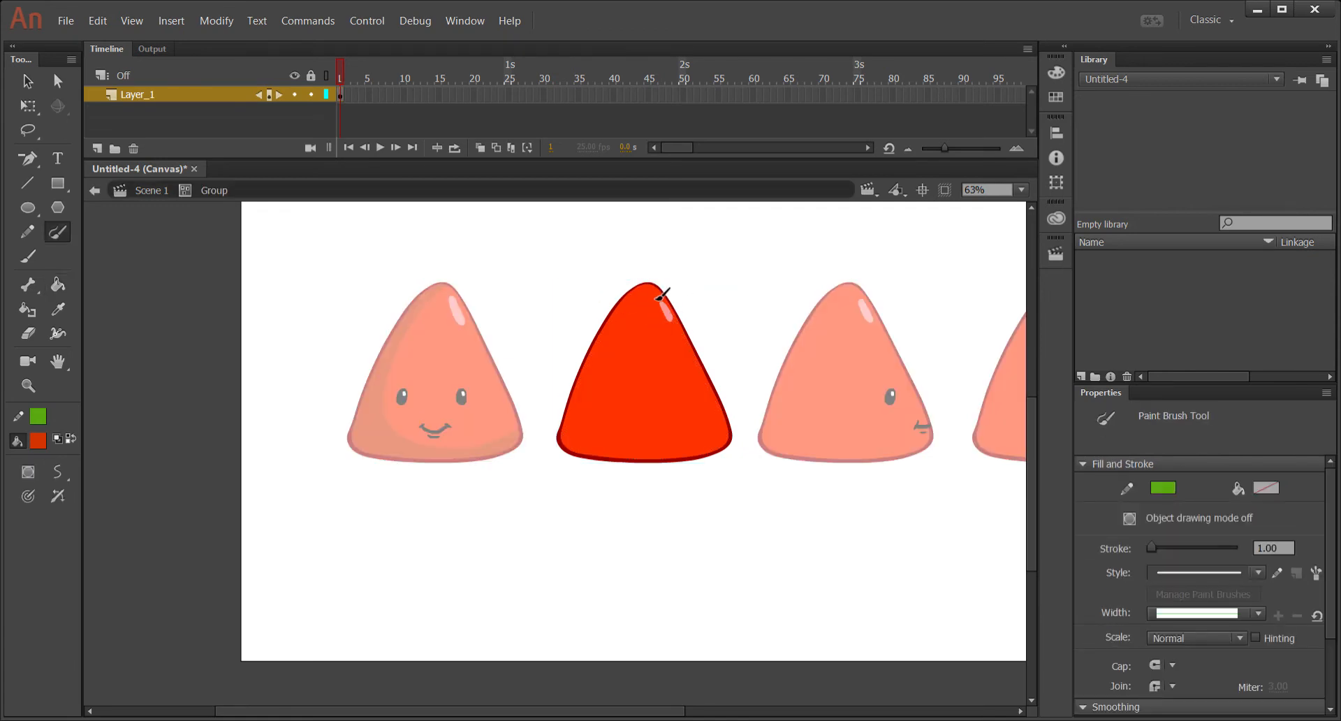
key(shift+y)
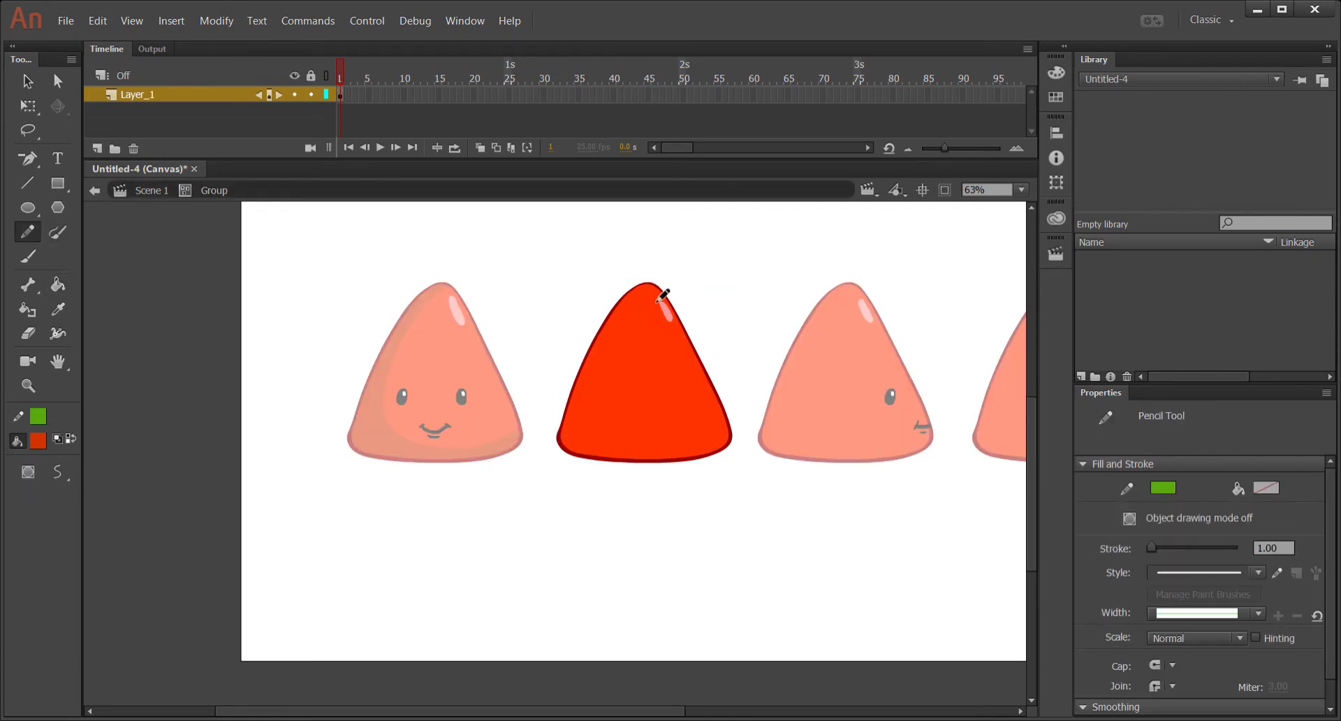
mouse_move(660, 300)
mouse_down()
mouse_move(609, 367)
mouse_move(593, 434)
mouse_move(646, 457)
mouse_move(731, 458)
mouse_move(759, 445)
mouse_up()
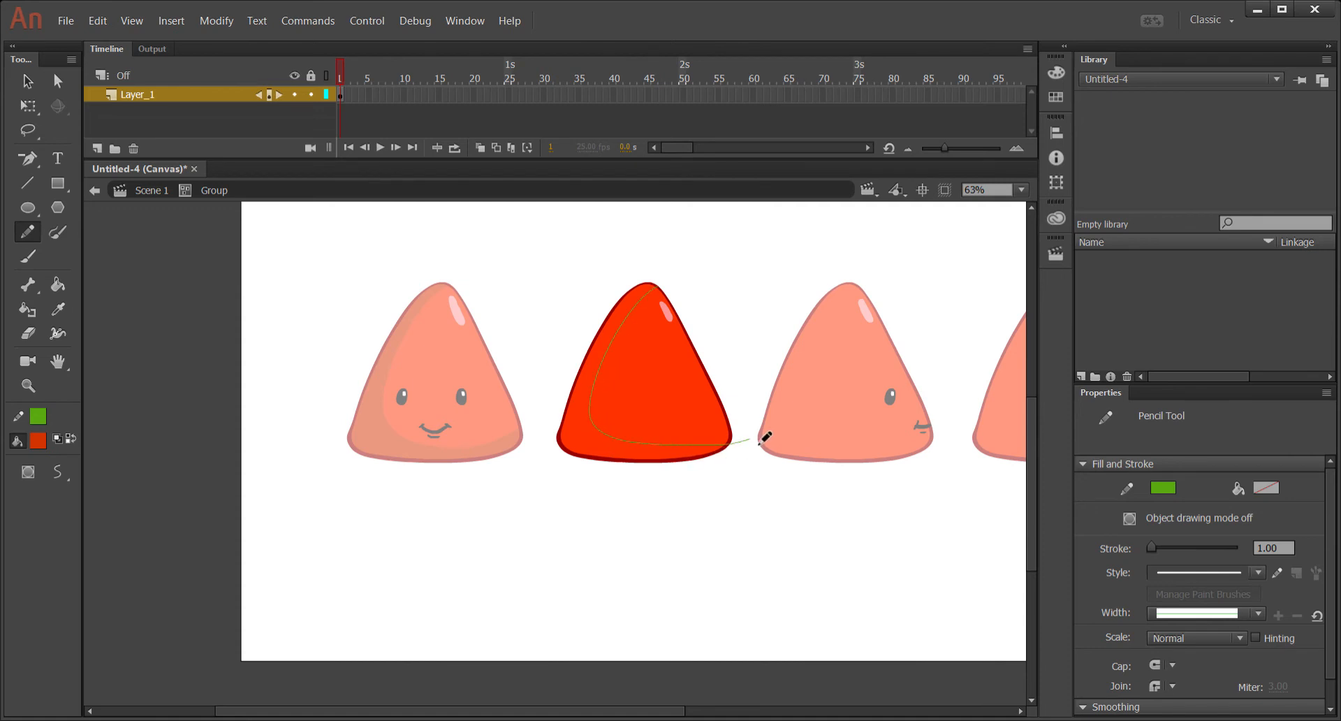
Fill the second head's shadow area with the darker orange-red and delete the green dividing line.
key(k)
click(630, 442)
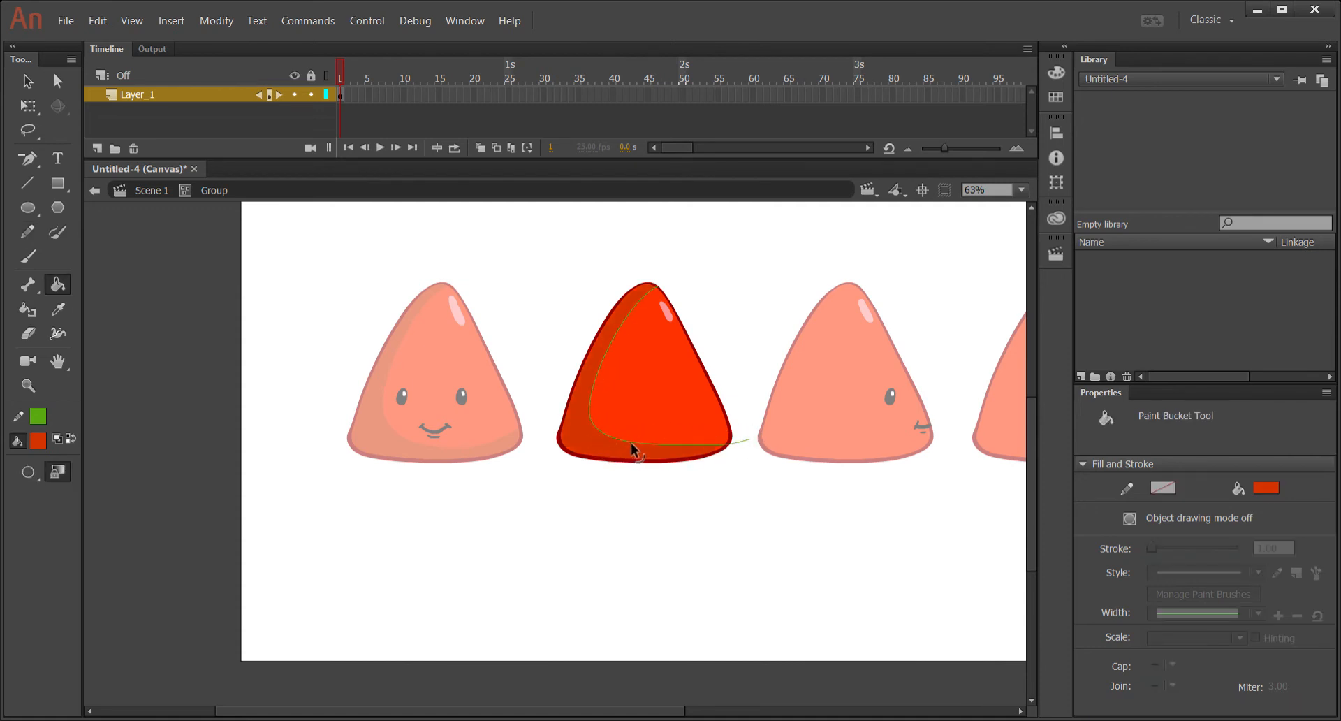
key(Delete)
Draw a curved green Pencil line inside the third head's body group, separating a shadow area along its left and lower edges.
ctrl+double_click(809, 378)
double_click(808, 377)
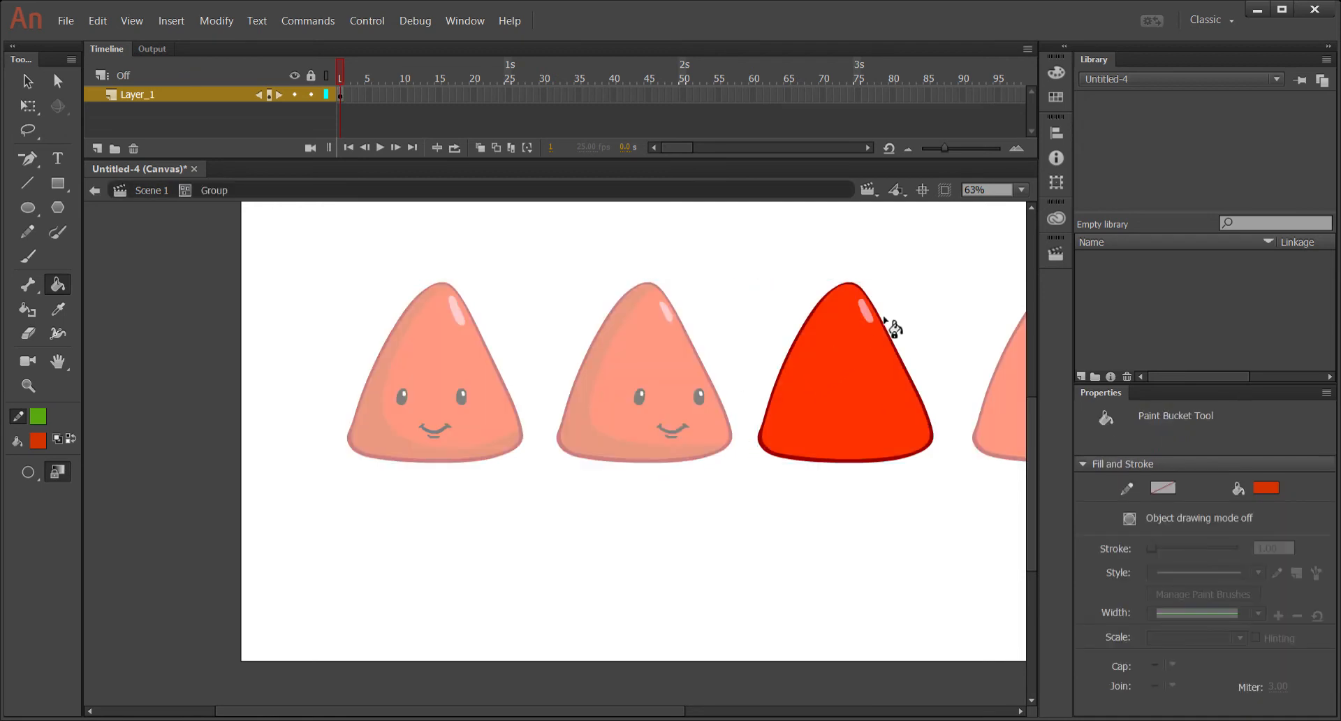
key(y)
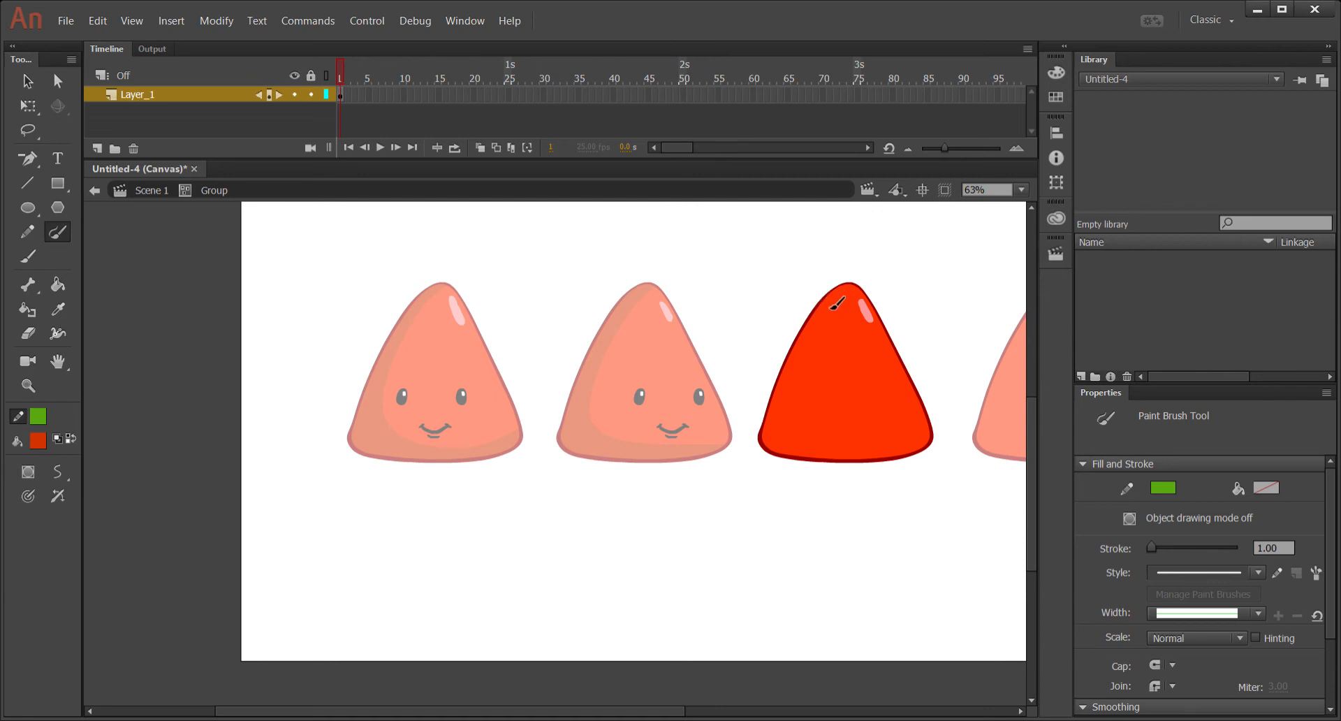
key(shift+y)
mouse_move(846, 311)
mouse_down()
mouse_move(811, 367)
mouse_move(802, 429)
mouse_move(828, 453)
mouse_move(888, 458)
mouse_move(944, 417)
mouse_up()
Fill the third head's shadow area with the darker orange-red and remove its green dividing line.
key(k)
click(810, 446)
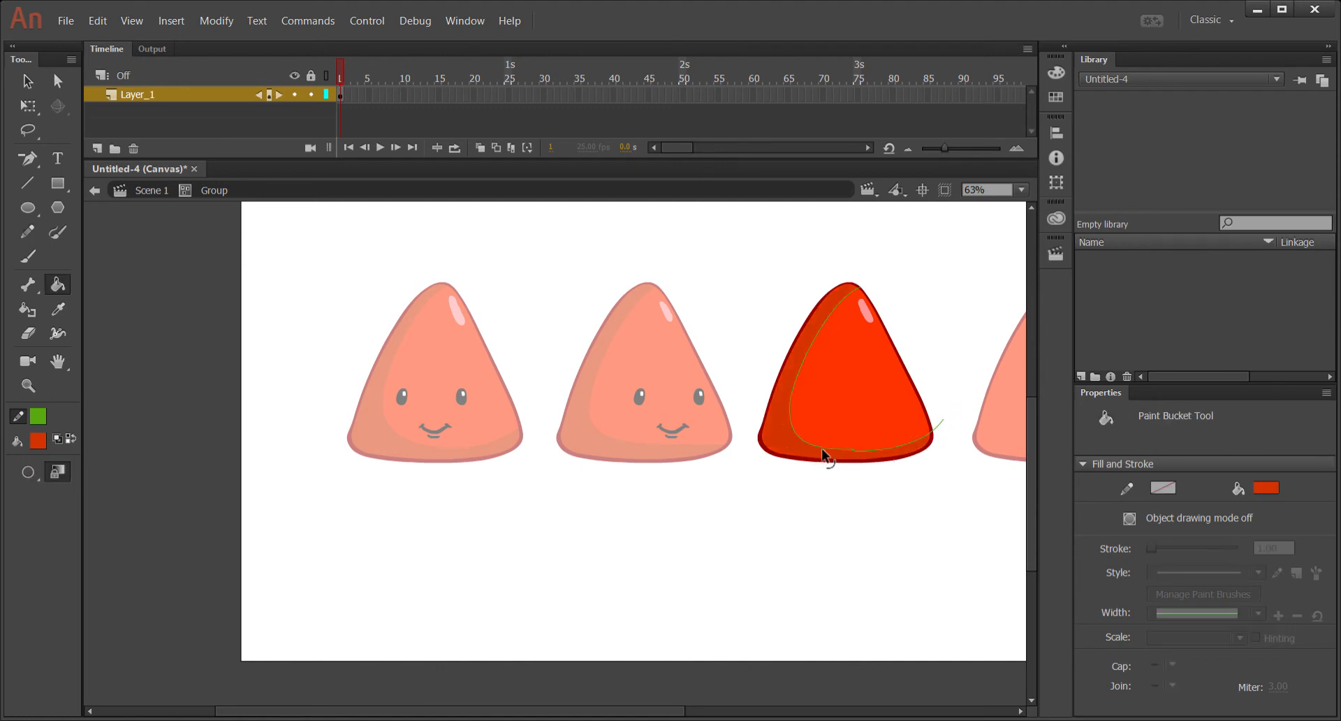
ctrl+click(826, 455)
key(Delete)
Draw a curved green Pencil line inside the back-view head's group, separating a shadow along its left, lower and lower-right edges.
drag(877, 387, 662, 376)
ctrl+double_click(832, 403)
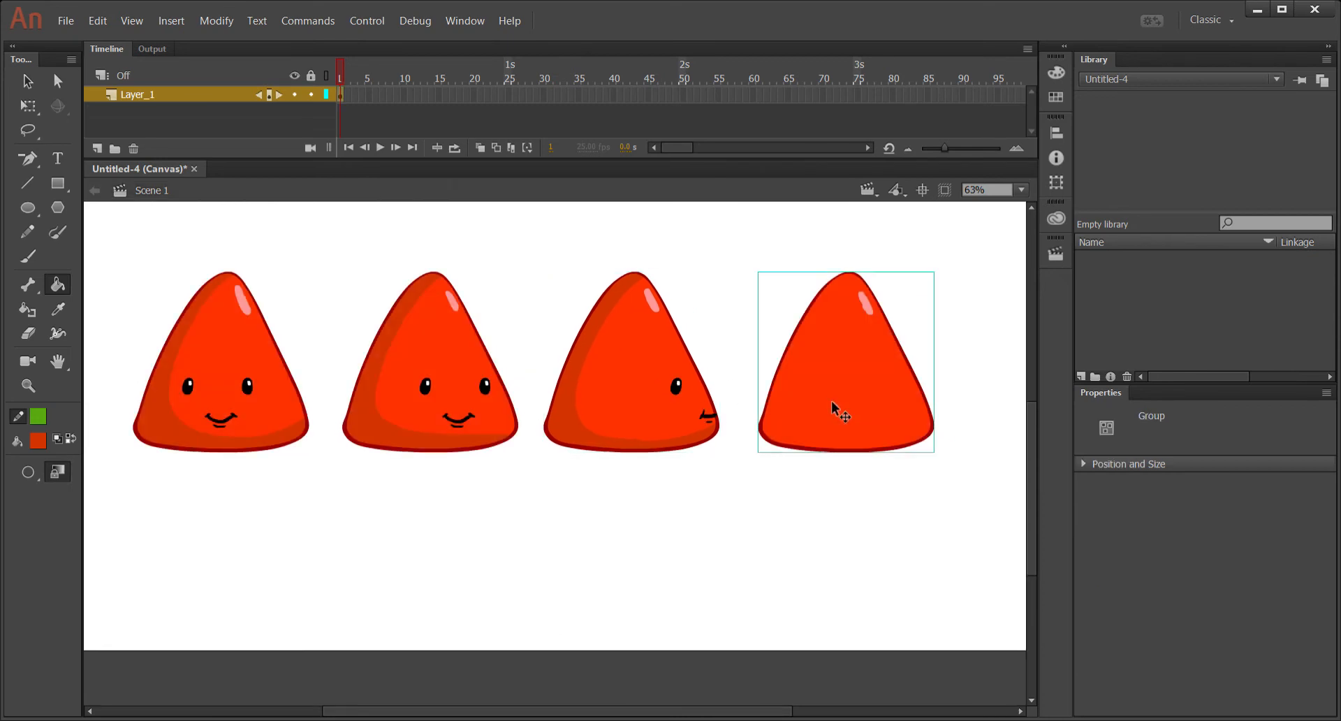
ctrl+double_click(869, 377)
key(y)
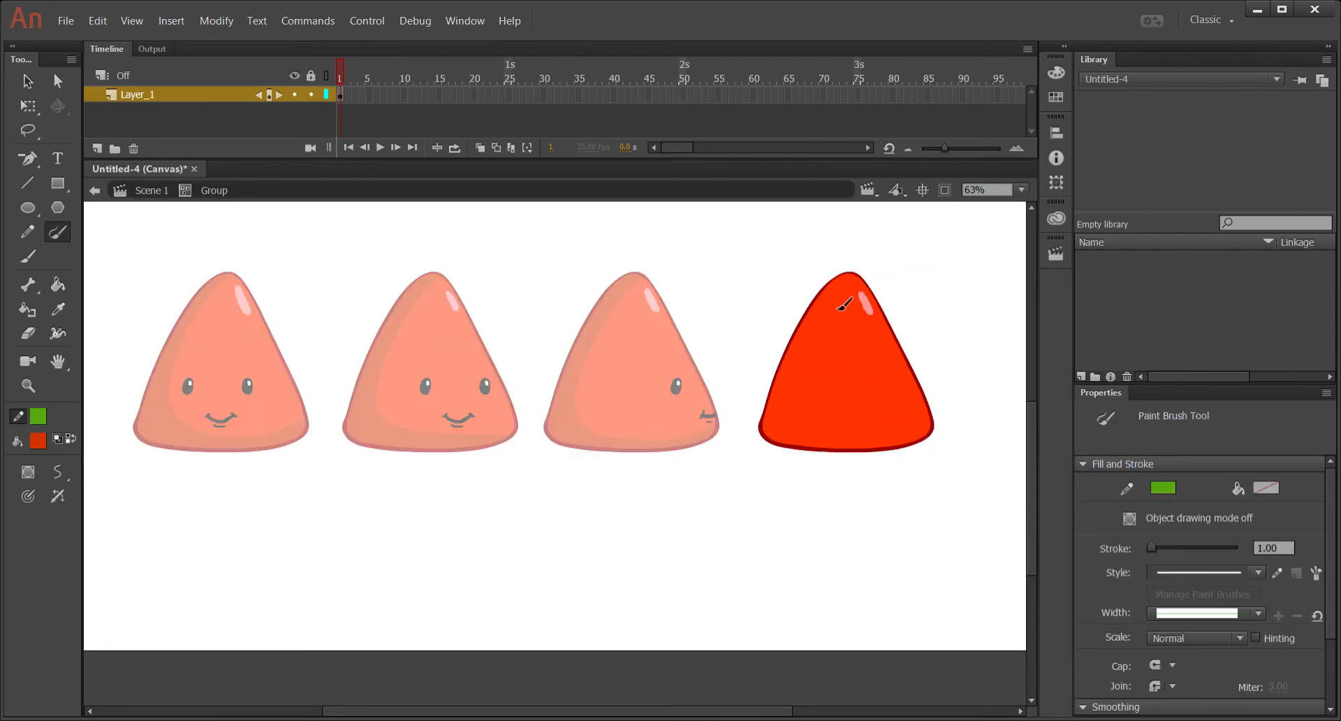
key(shift+y)
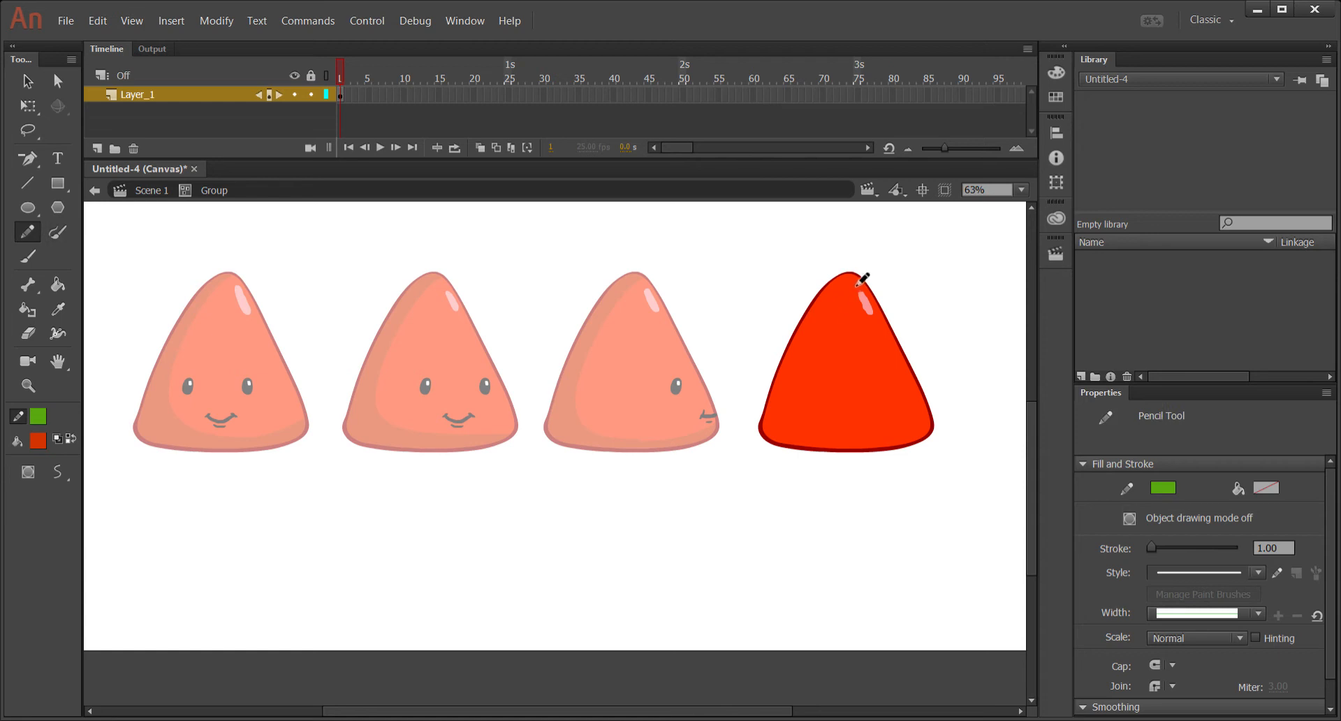
mouse_move(845, 287)
mouse_down()
mouse_move(801, 385)
mouse_move(851, 444)
mouse_move(928, 362)
mouse_up()
Fill the back-view head's shadow area with the darker orange-red, delete the green line and leave the group.
key(k)
click(913, 436)
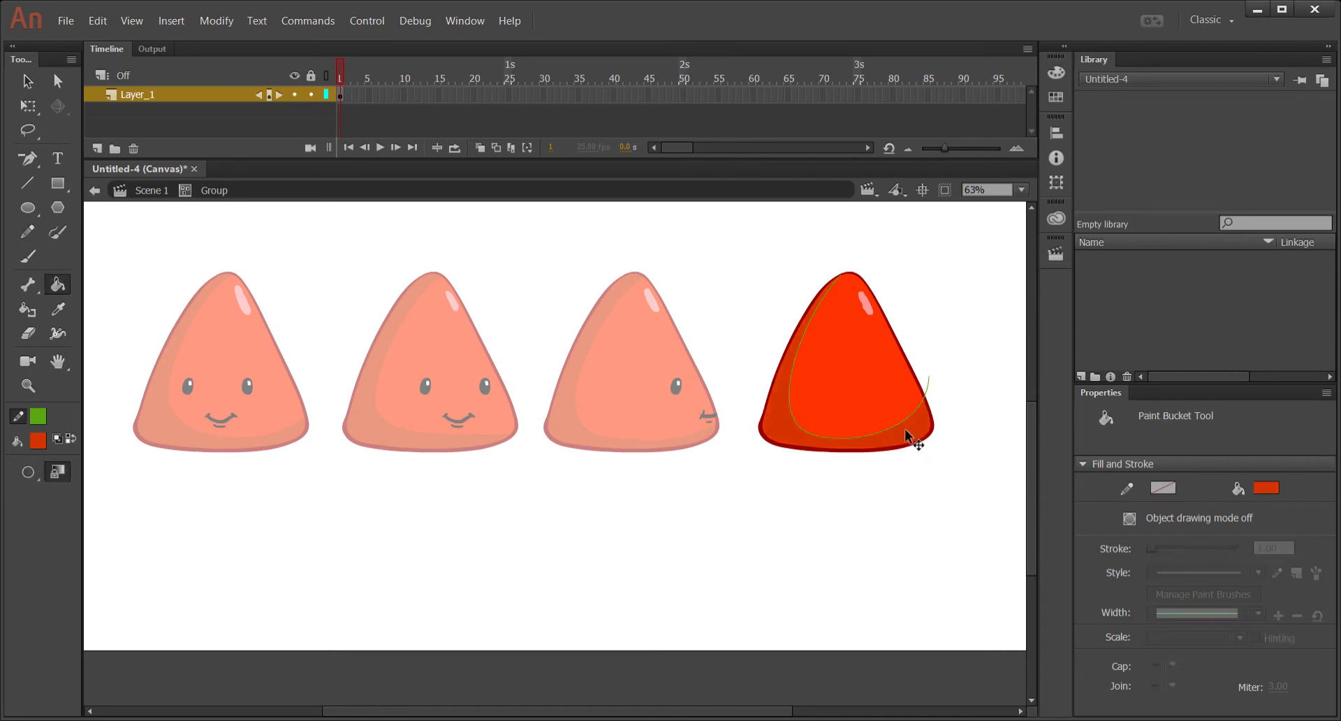
ctrl+double_click(901, 423)
key(Delete)
double_click(674, 500)
key(ctrl+minus)
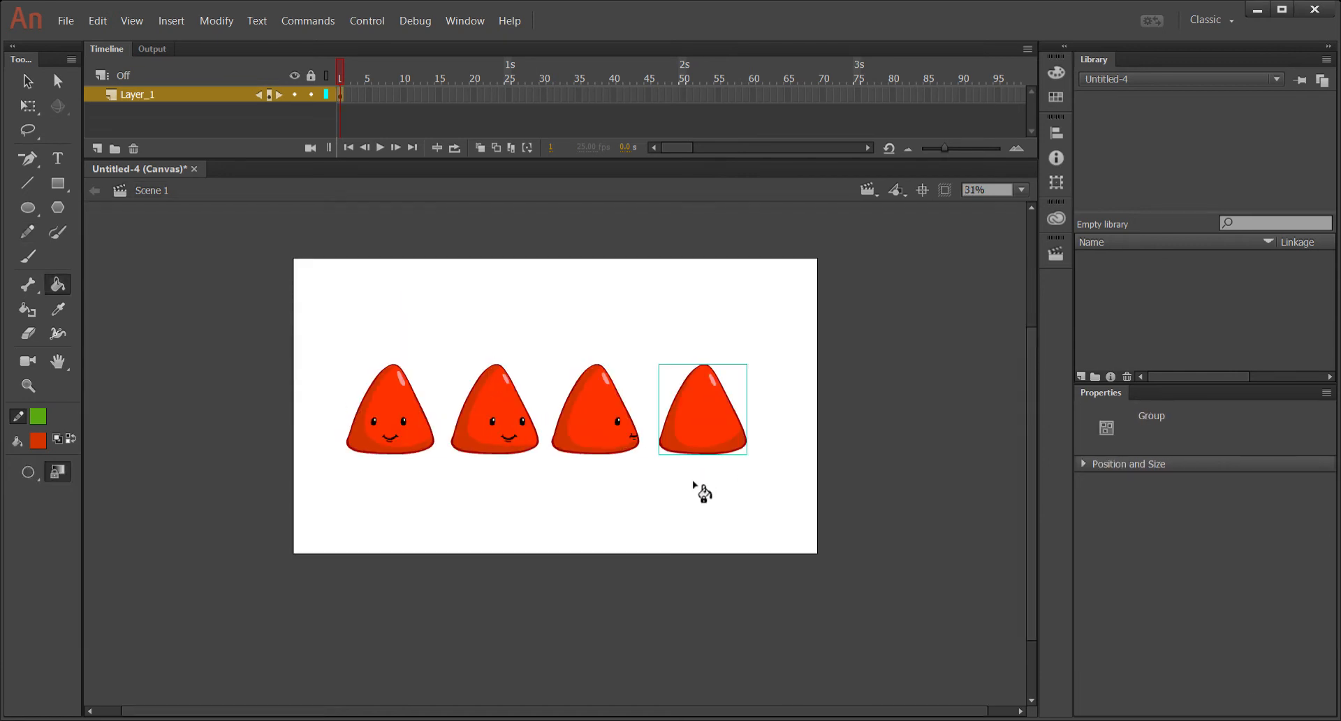
ctrl+click(533, 312)
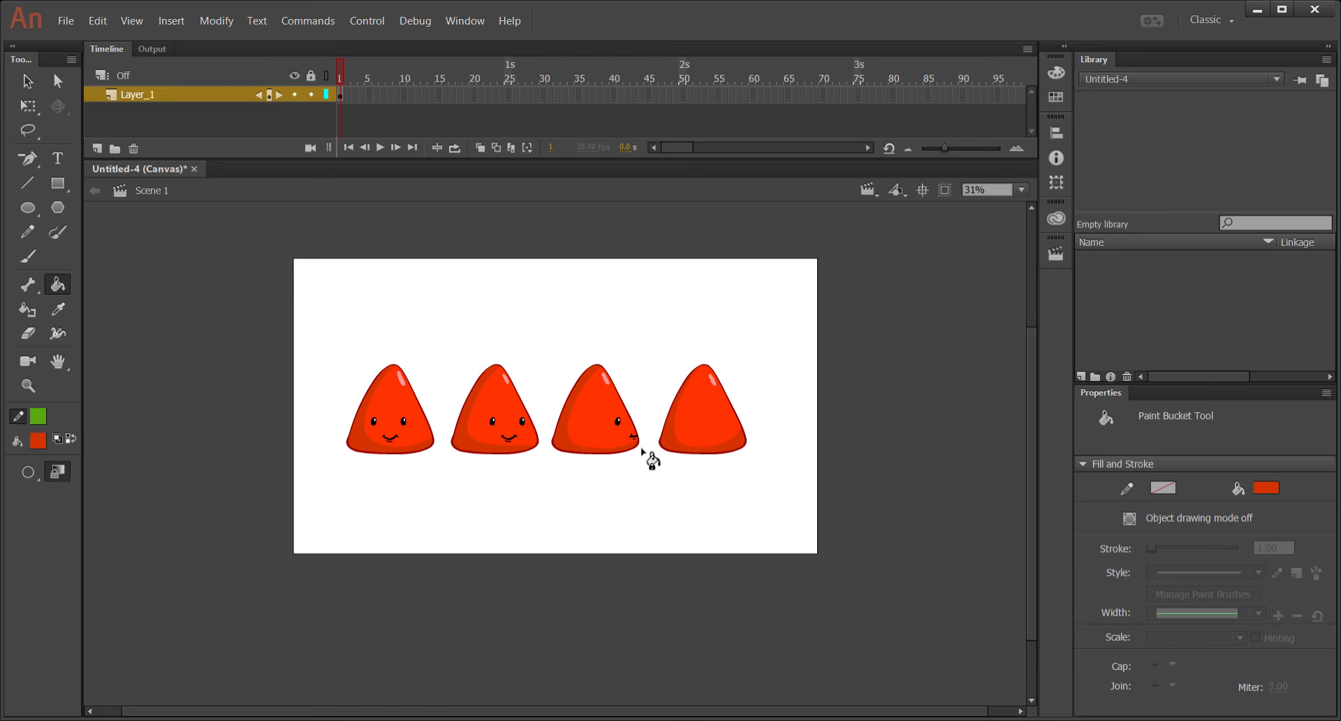
Convert the complete front-view head, face included, to a graphic symbol named c1 and the second head to one named c2.
click(395, 415)
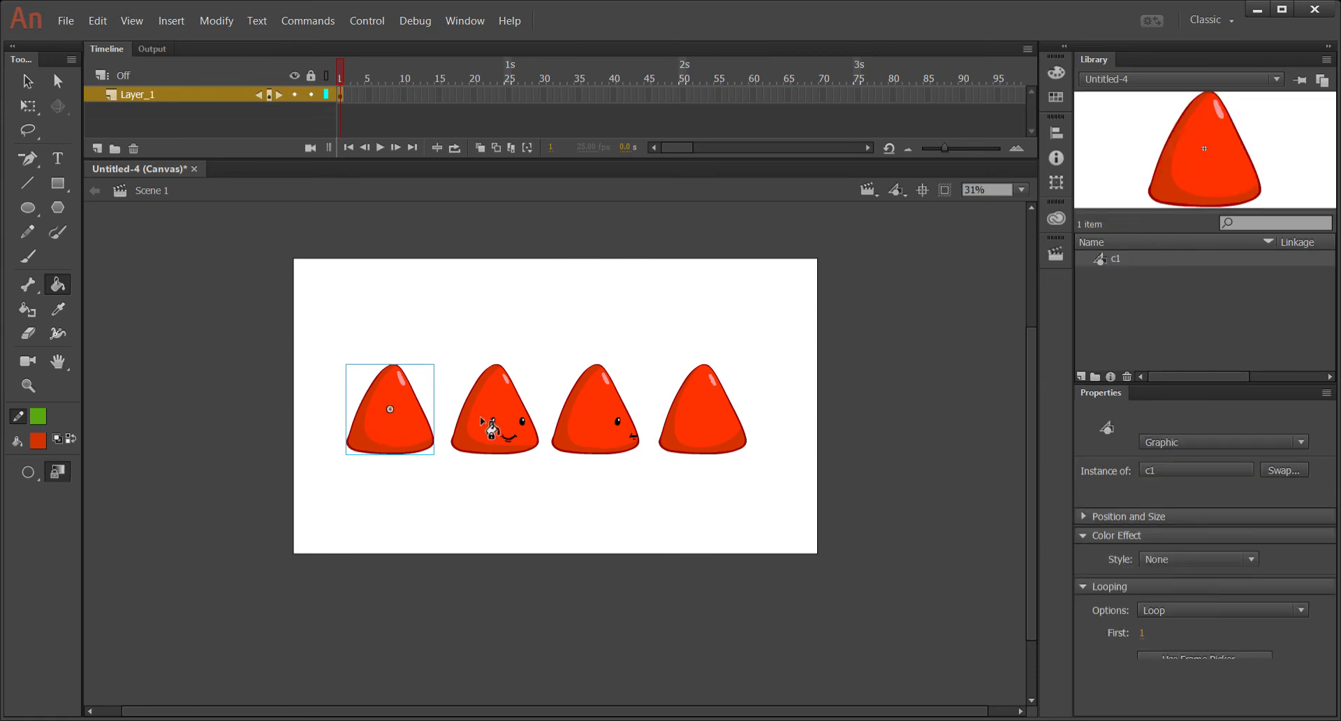
key(ctrl+z)
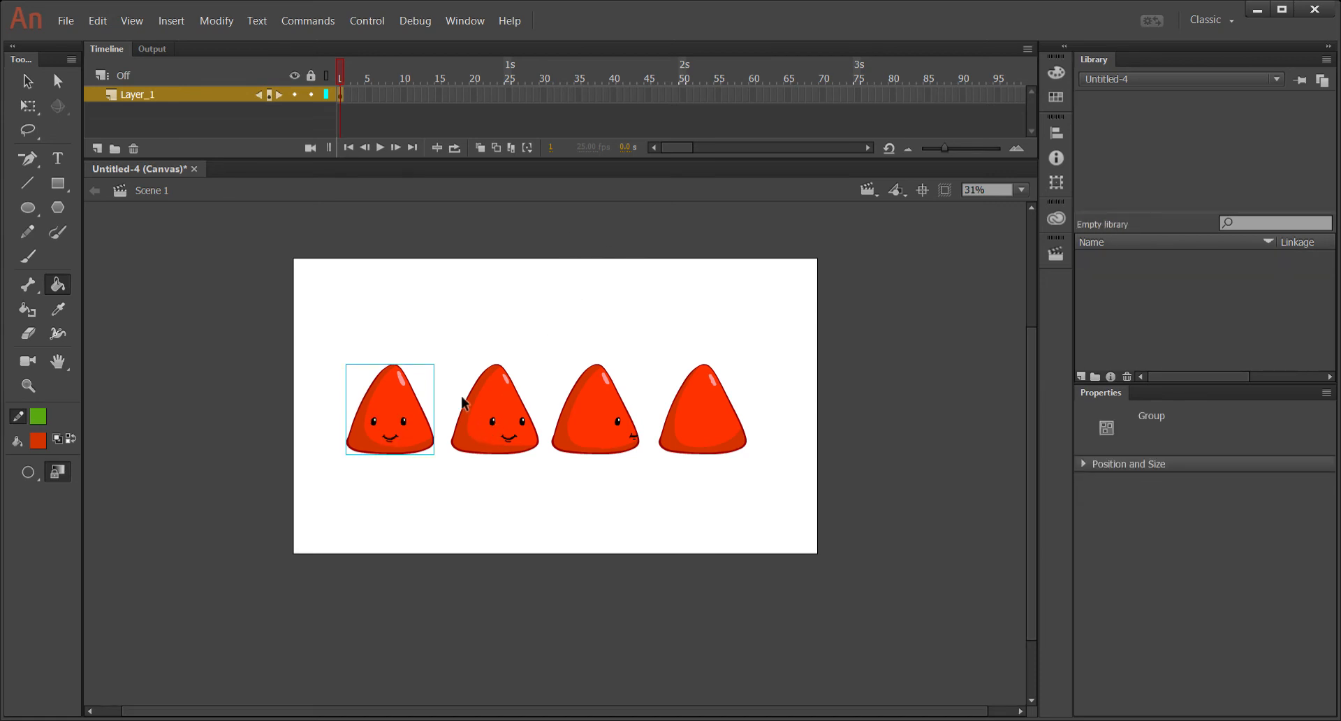
drag(323, 327, 450, 507)
drag(453, 352, 540, 479)
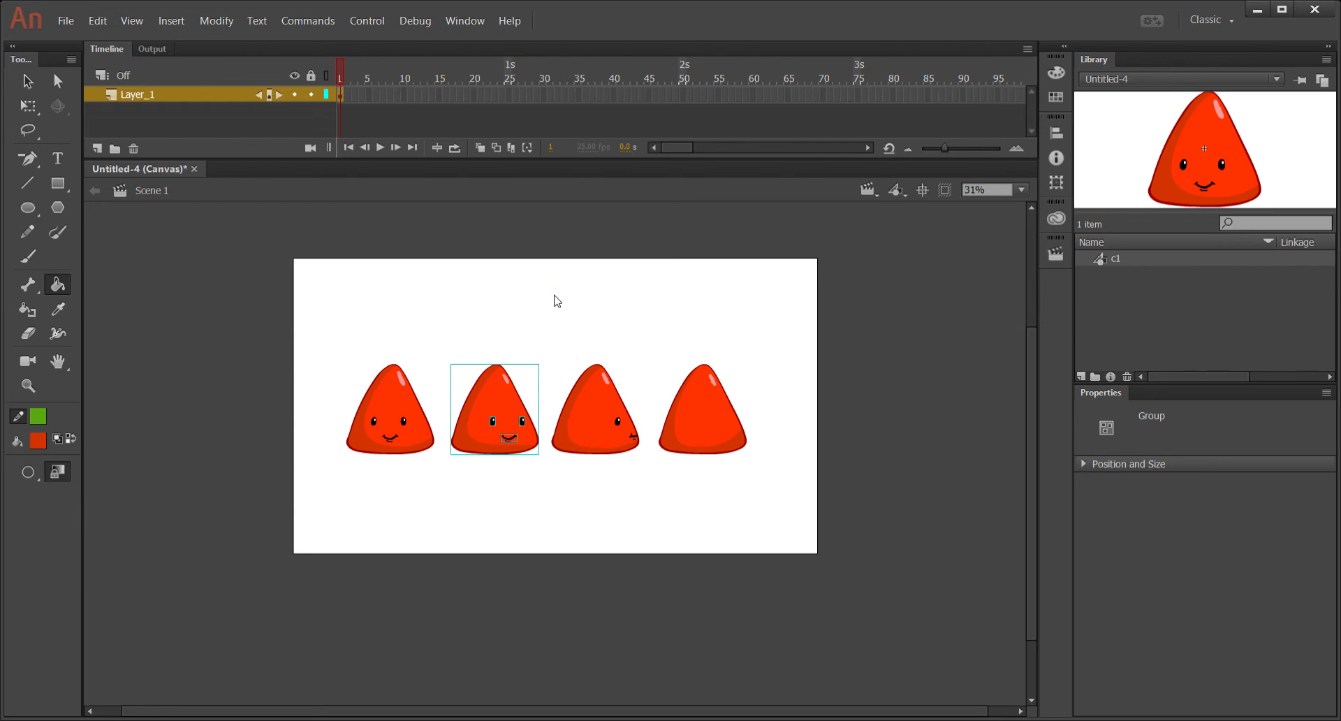
key(Return)
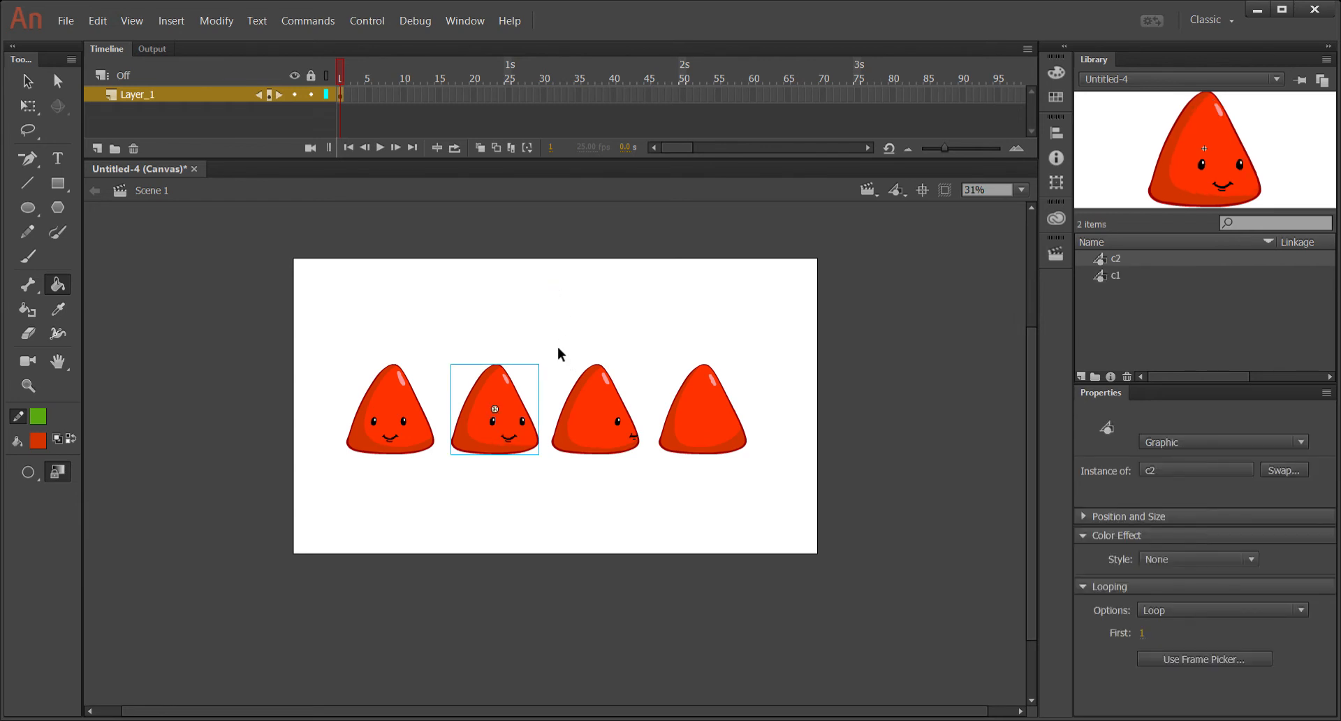
Convert the side-view head to a graphic symbol named c3 and the back-view head to one named c4.
drag(560, 354, 645, 477)
key(v)
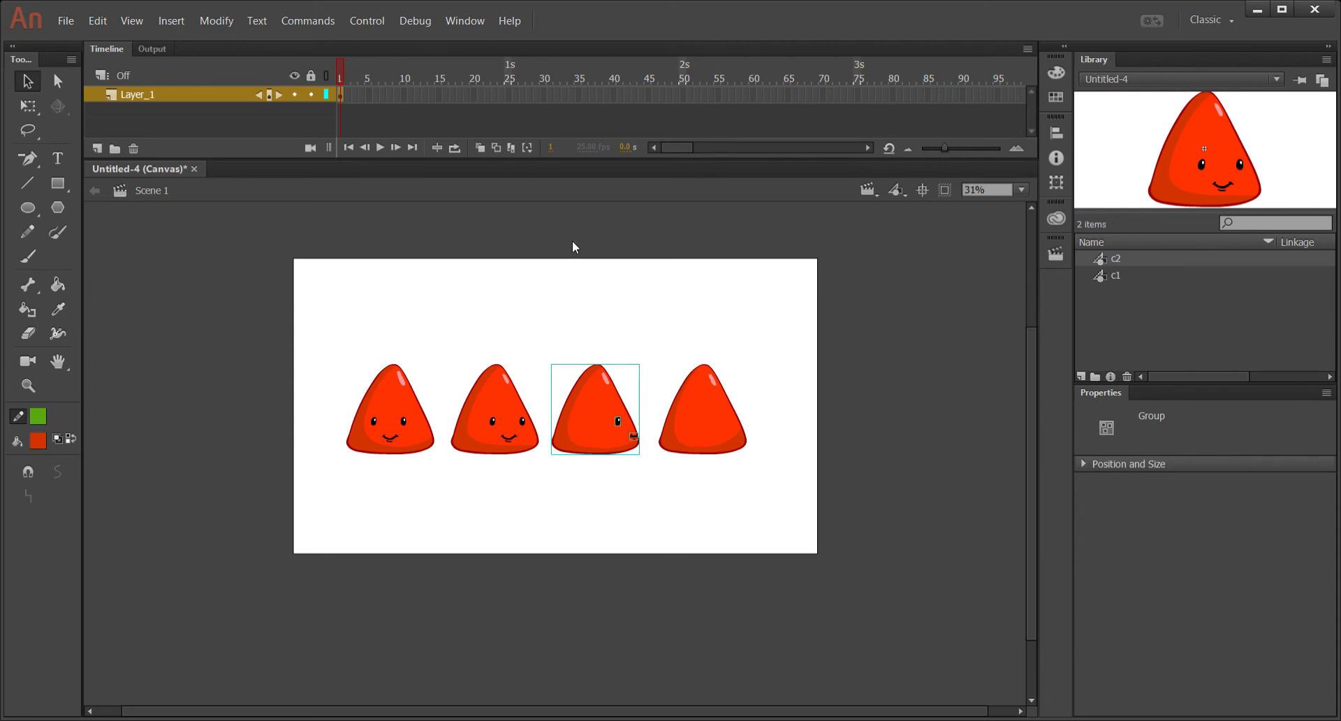
key(Return)
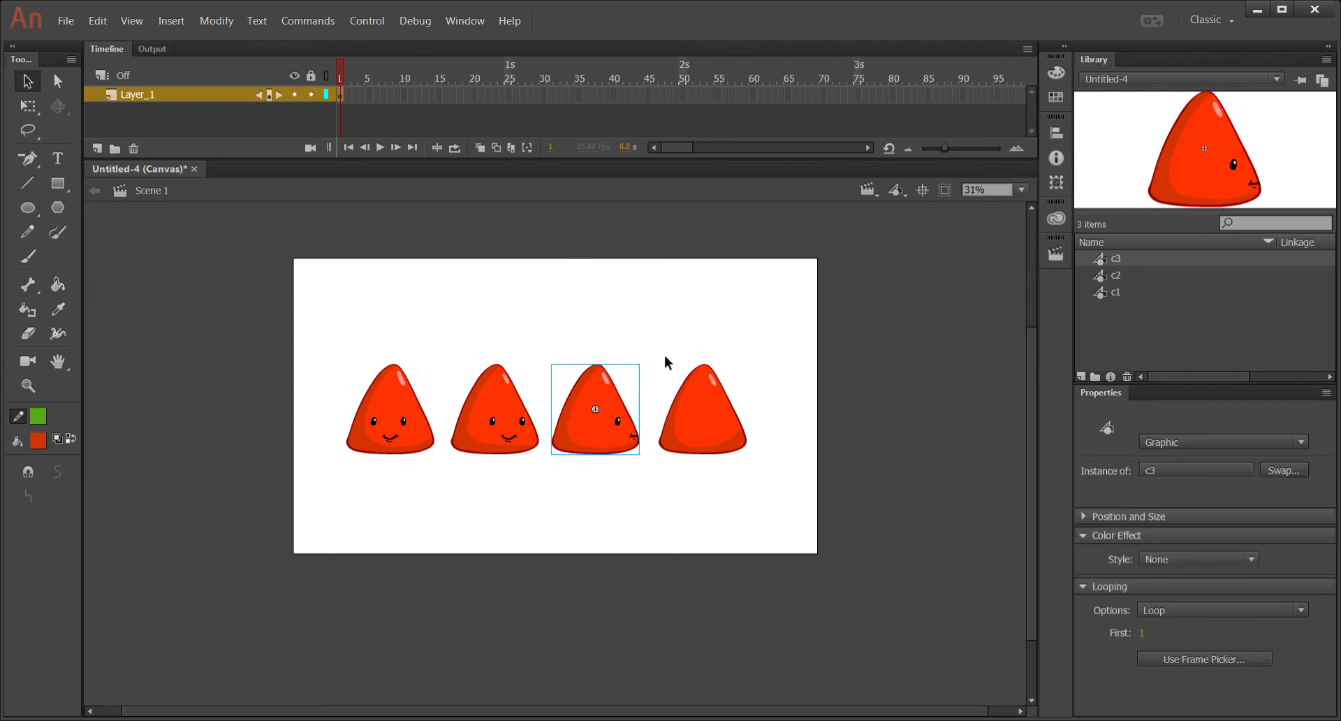
drag(660, 349, 793, 512)
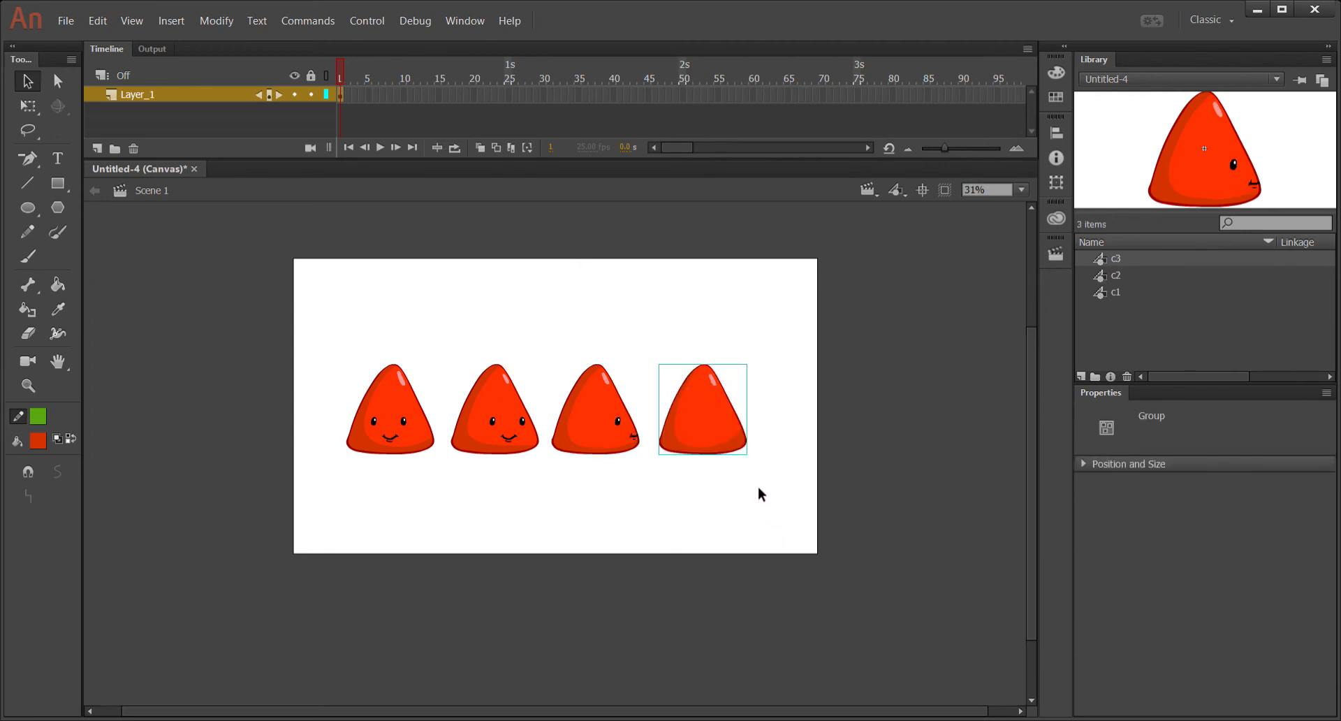
click(662, 357)
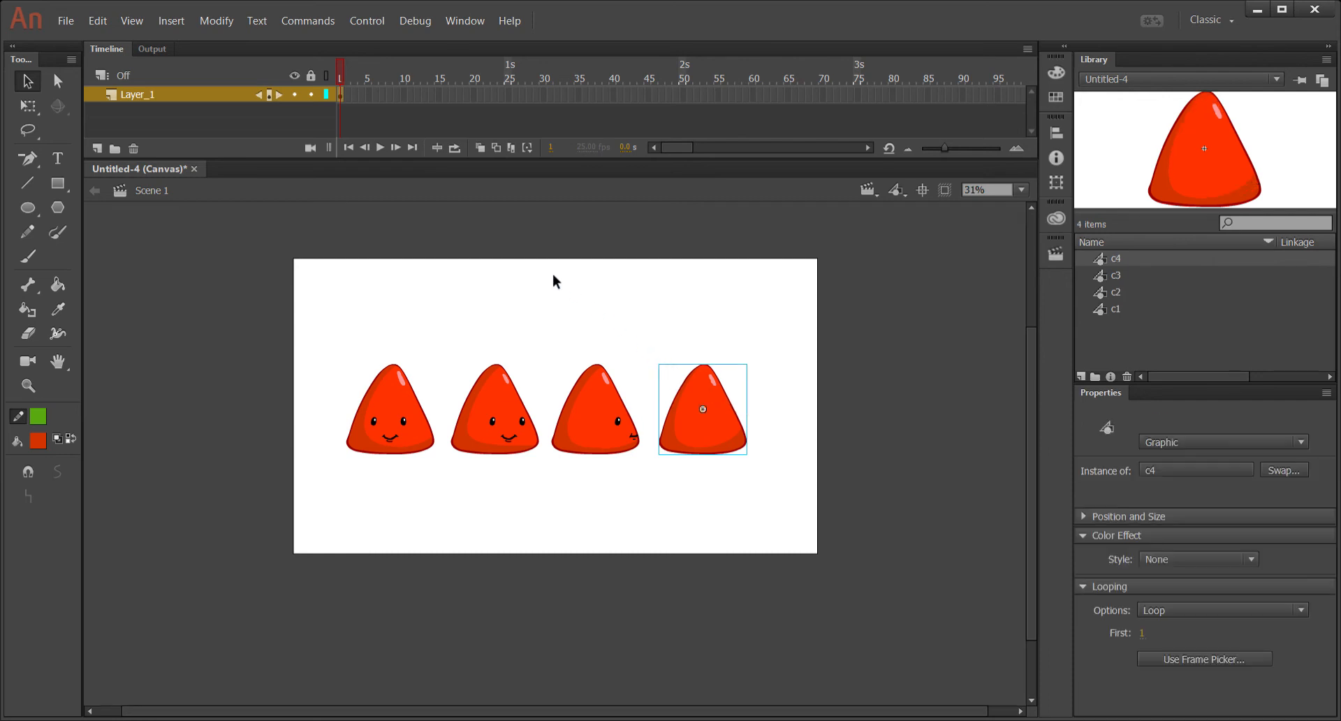
click(470, 335)
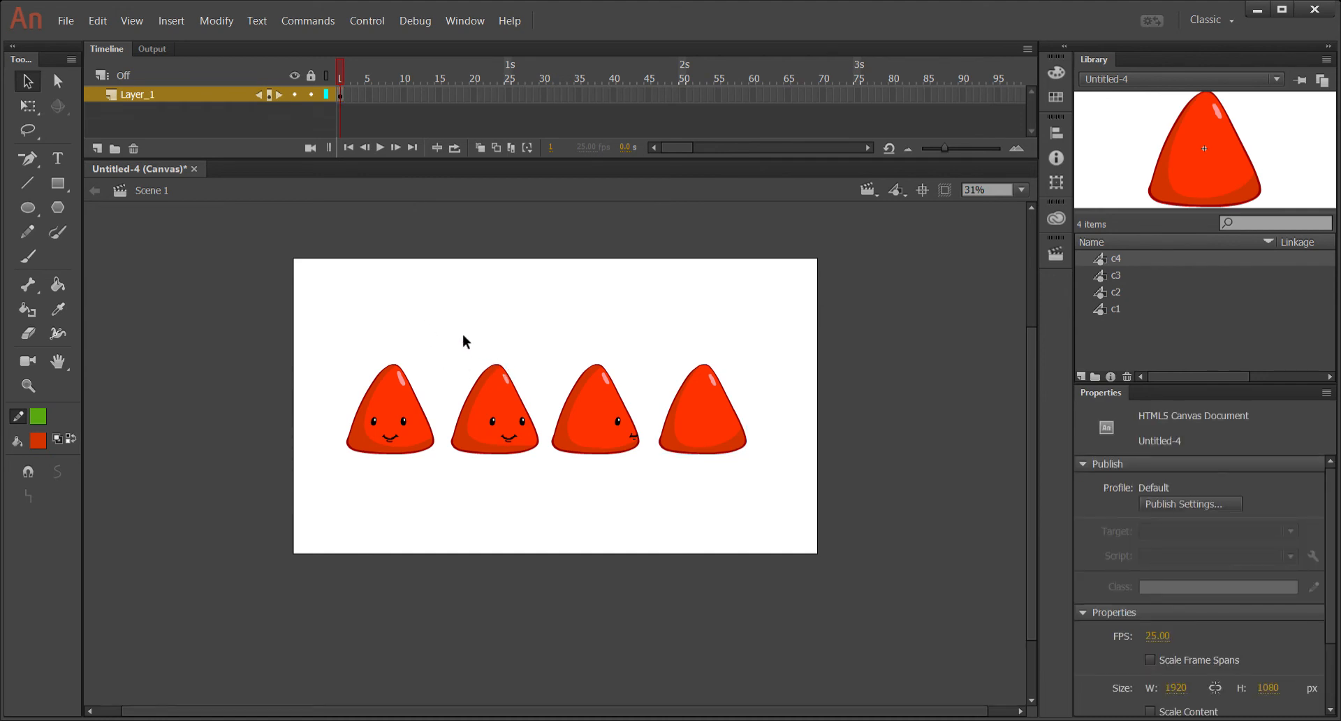
drag(463, 333, 776, 530)
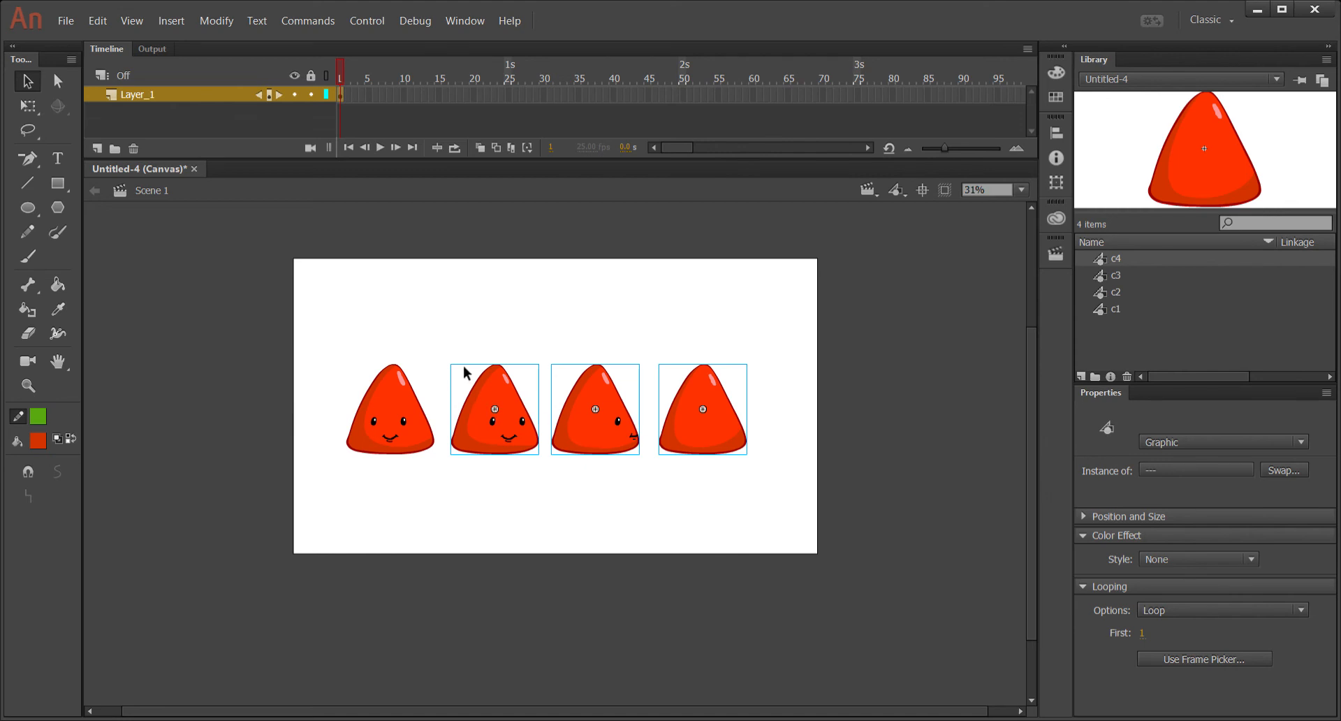
click(455, 348)
drag(439, 349, 541, 450)
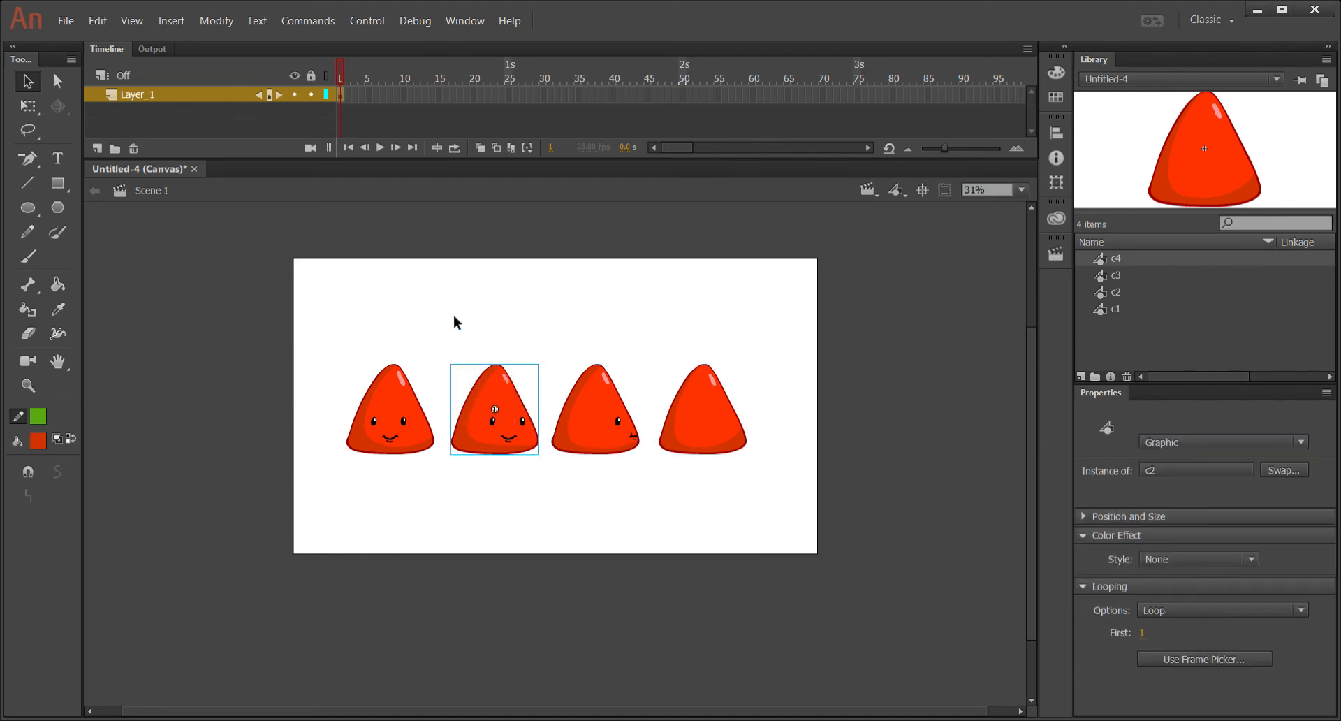
click(396, 253)
Insert blank keyframes at frames 2, 3 and 4 of Layer_1.
click(346, 95)
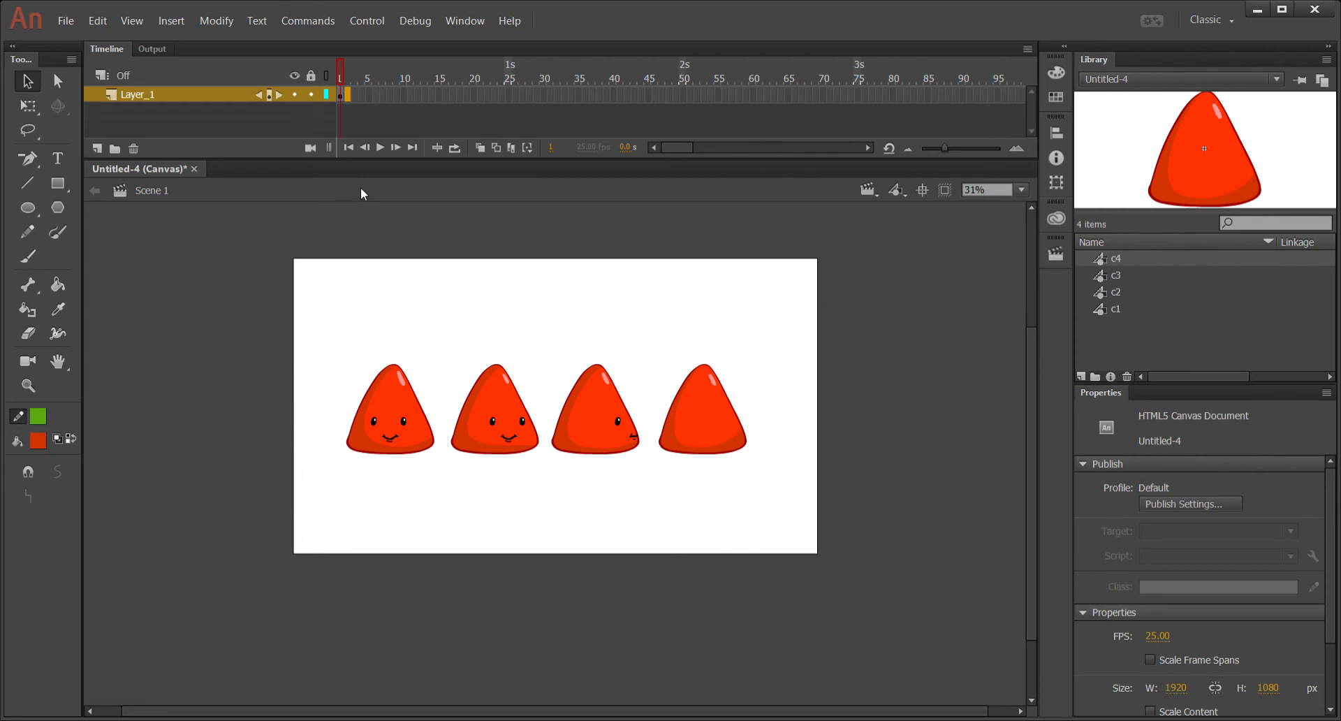
key(F7)
key(F7)
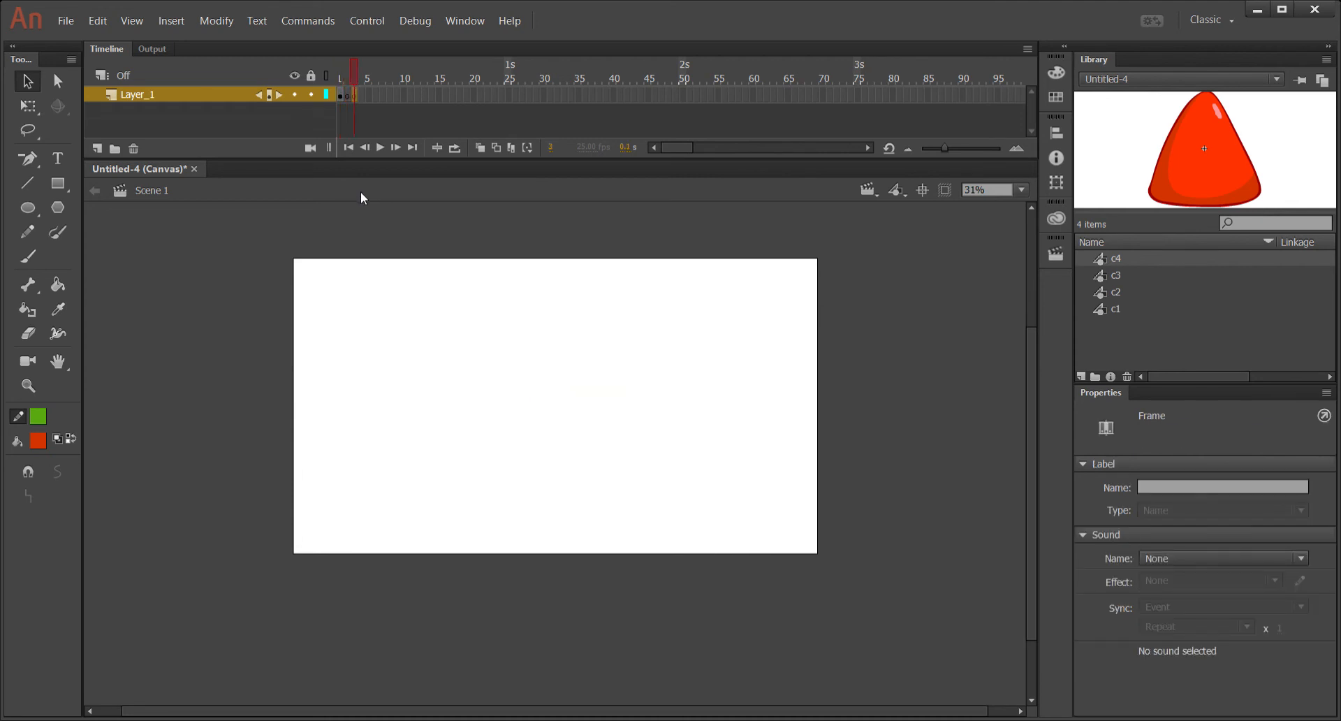
key(F7)
Turn on onion skinning from frame 1 and extend its range through frame 4.
click(348, 98)
click(341, 96)
click(348, 95)
click(341, 95)
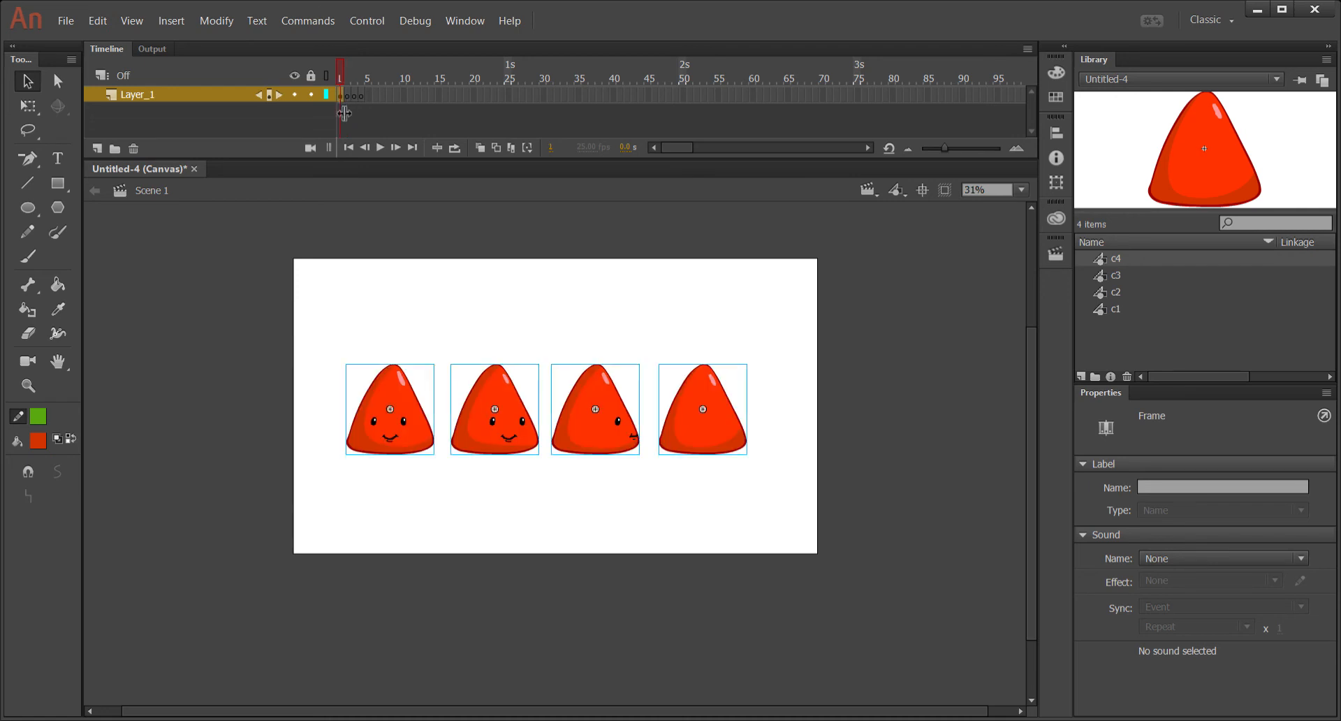
click(480, 148)
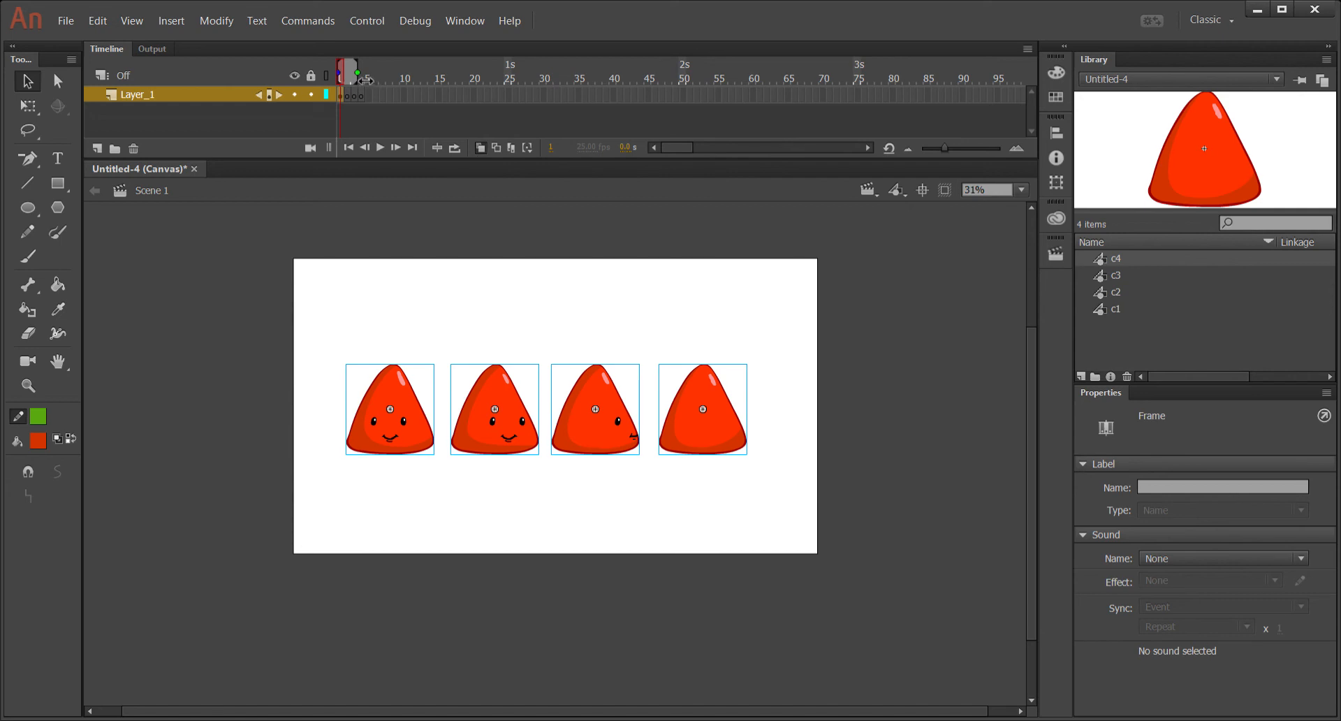
drag(368, 79, 376, 80)
Move the c2 head from frame 1 to frame 2 and align it over the front-view head's onion skin.
click(518, 322)
click(505, 421)
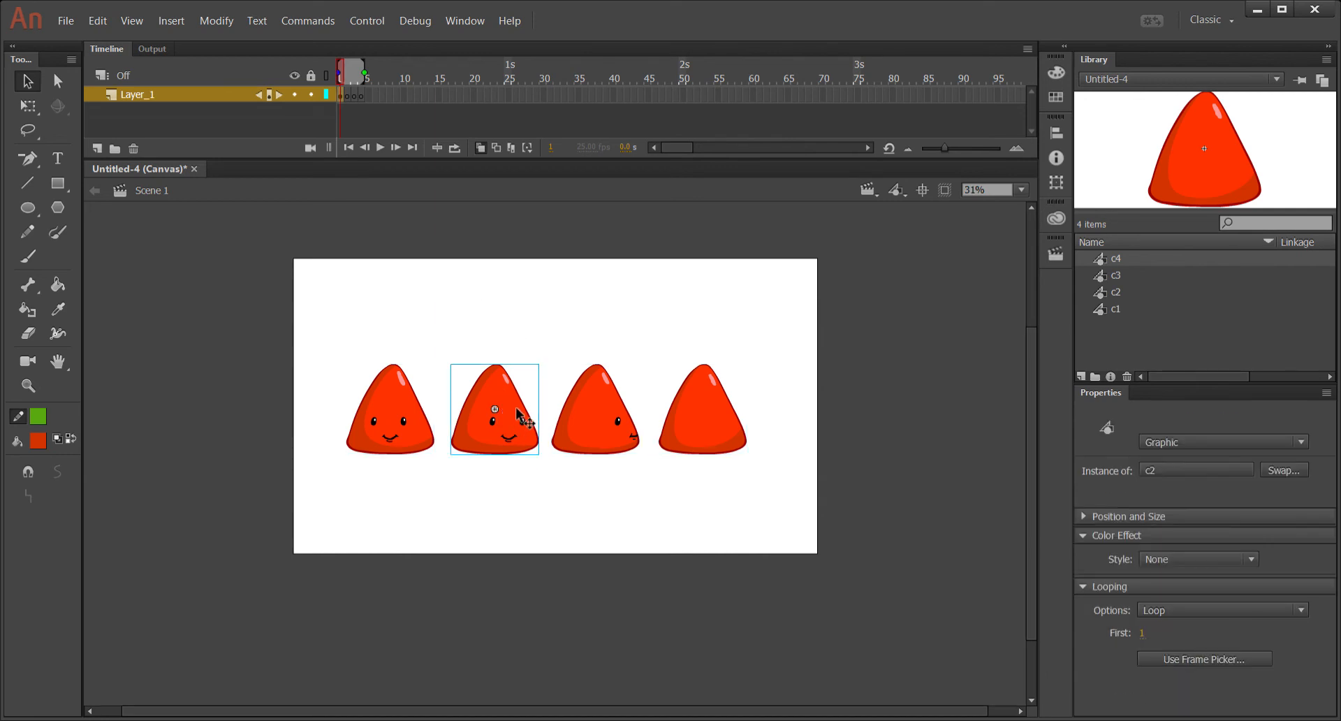
key(Delete)
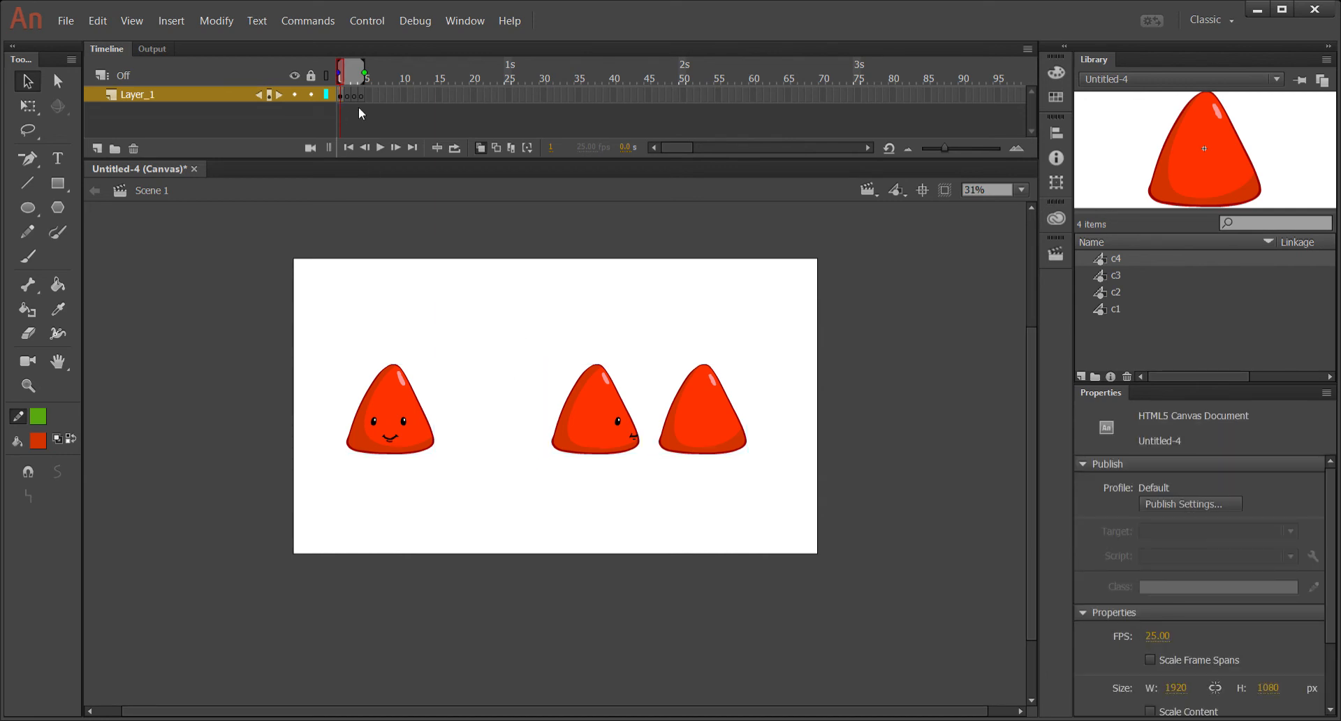
click(345, 94)
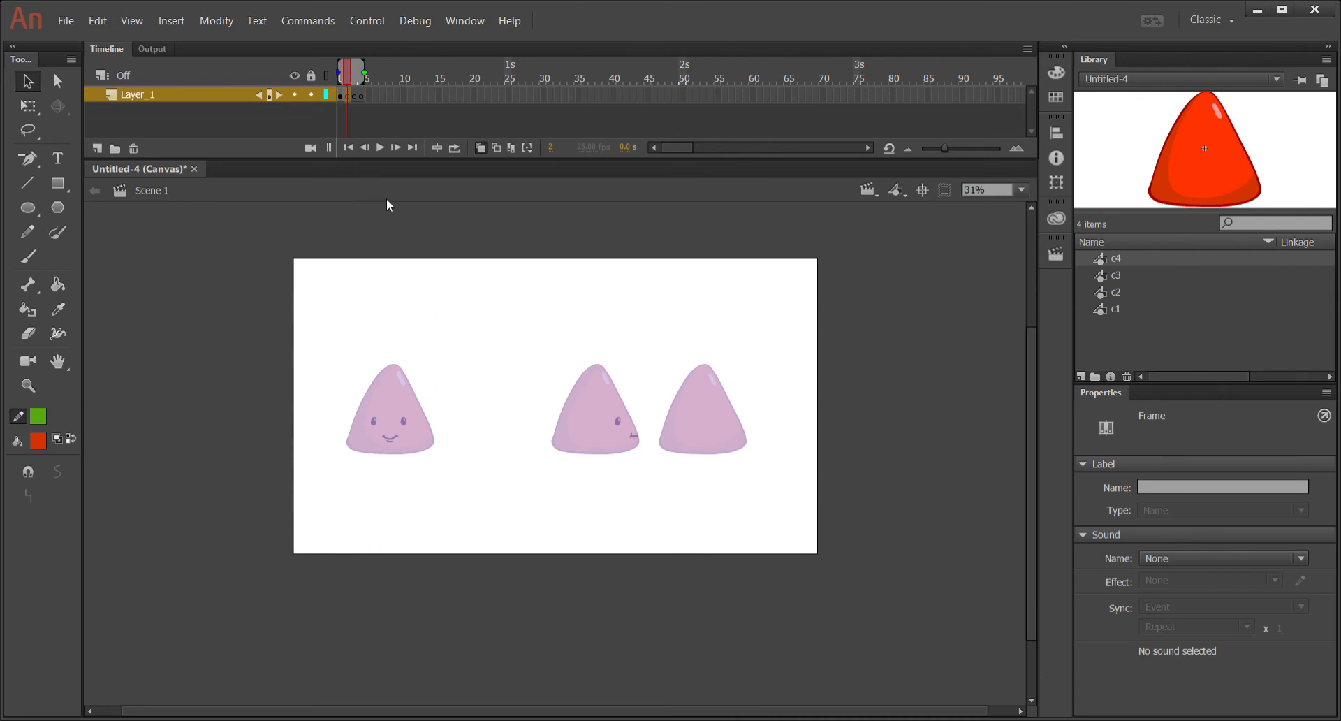
key(ctrl+v)
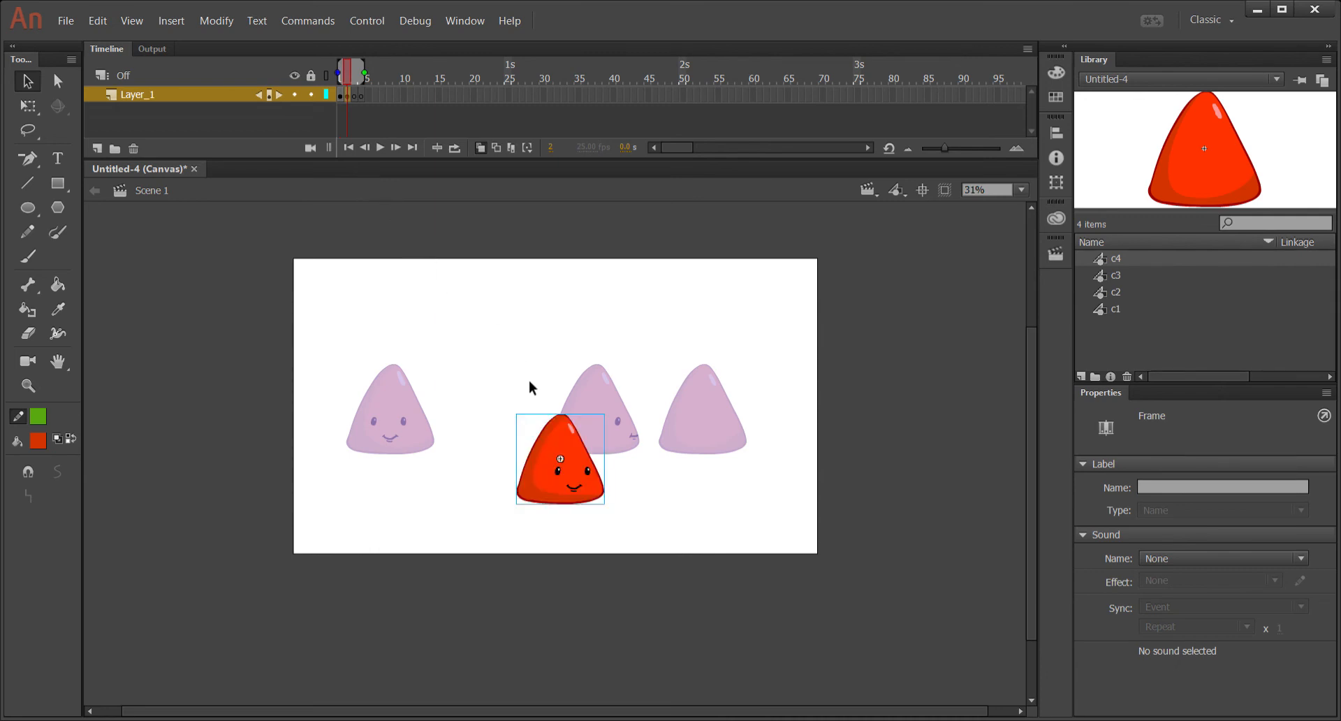
drag(567, 462, 404, 414)
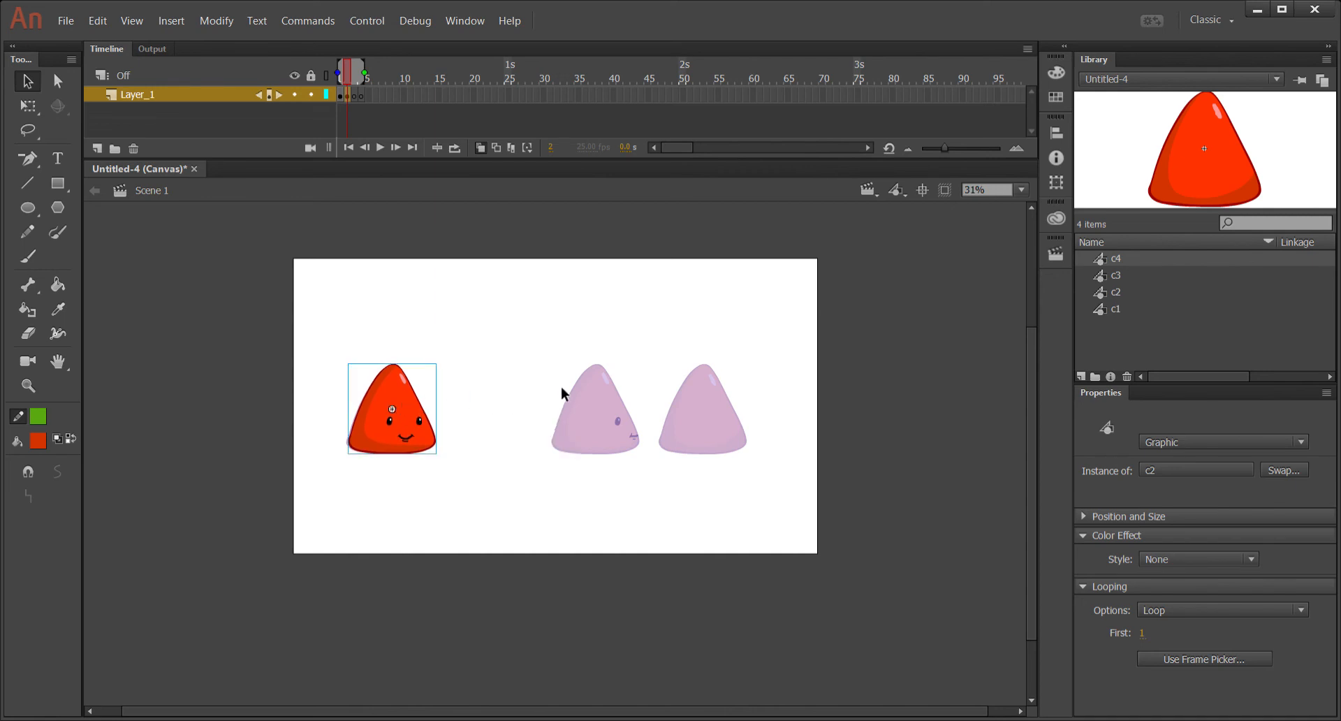
Move the c3 side-view head from frame 1 to frame 3, align it over the first head's onion skin, and return to frame 1.
click(341, 95)
click(583, 317)
click(601, 398)
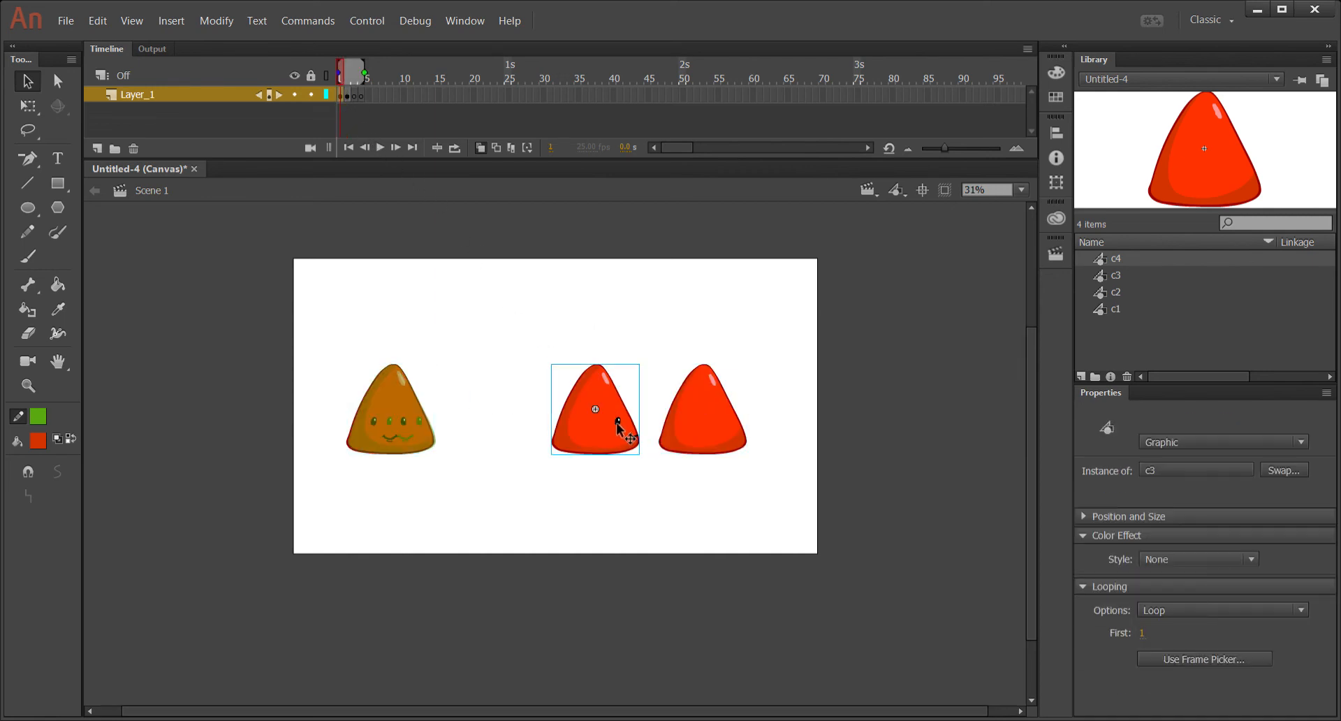
key(Delete)
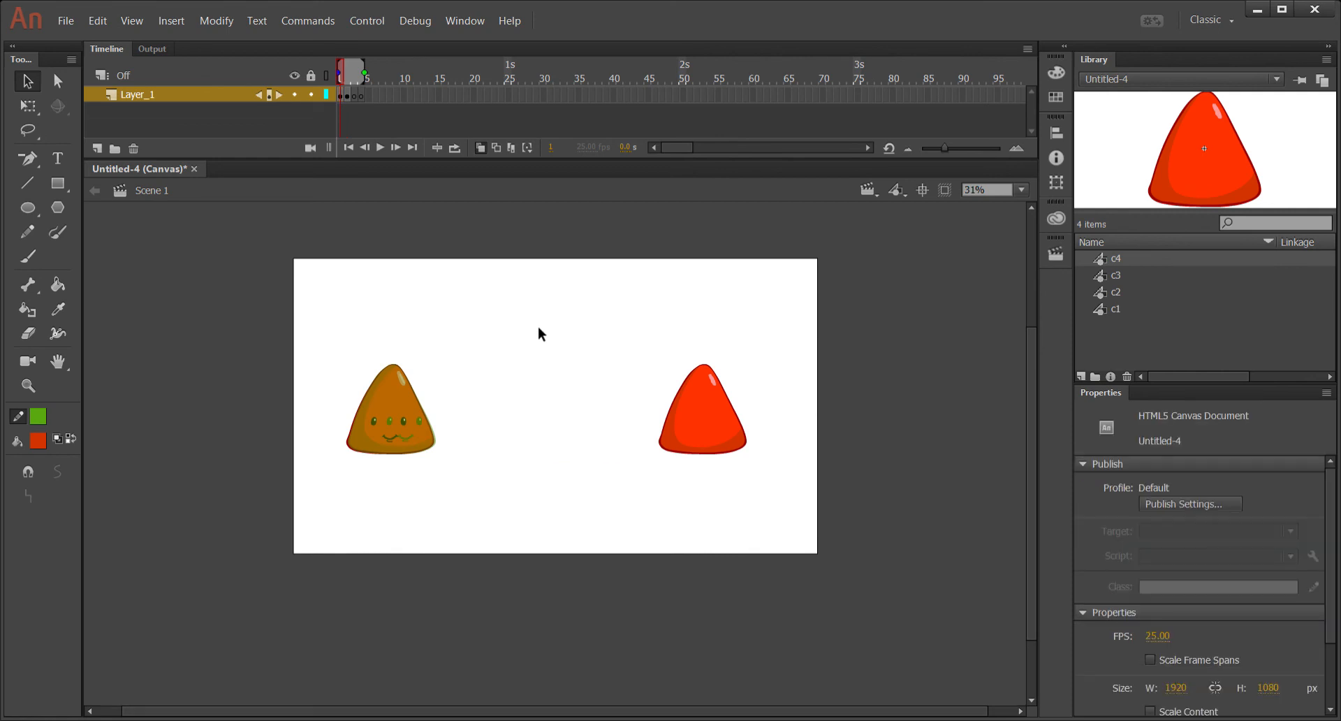
click(358, 96)
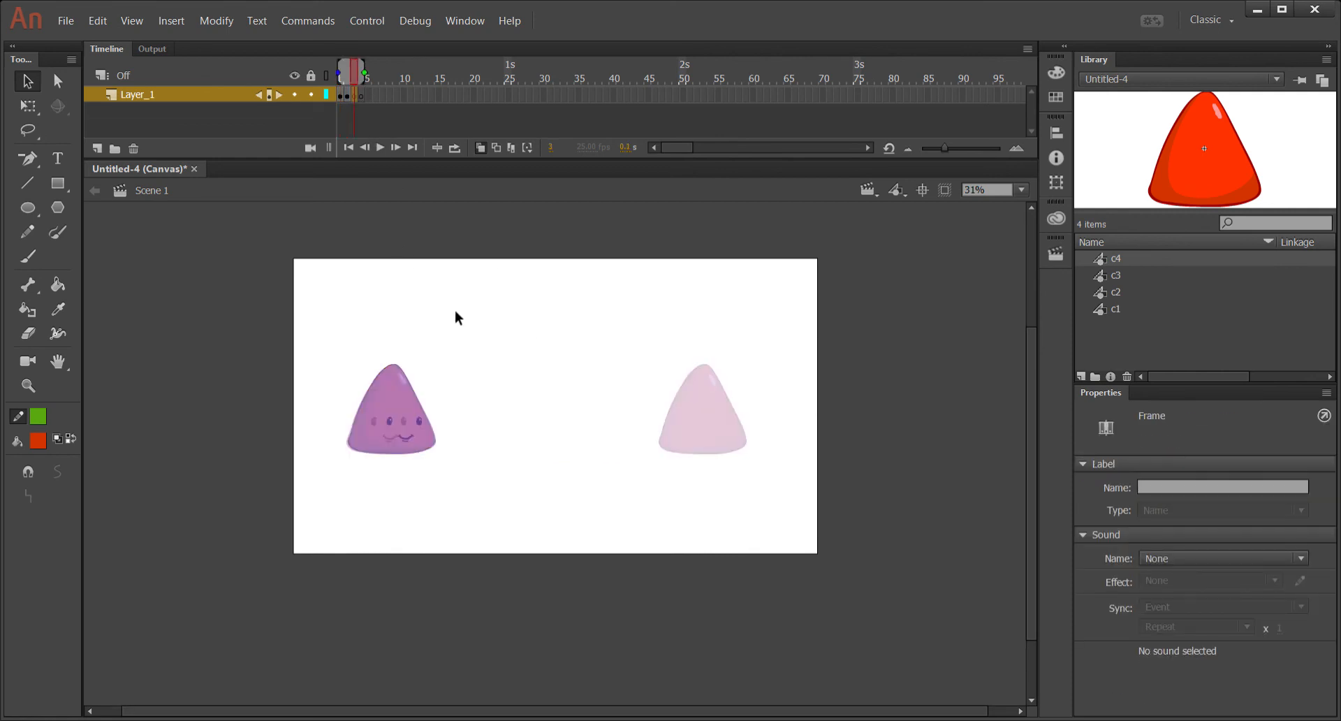
key(ctrl+v)
drag(544, 401, 401, 398)
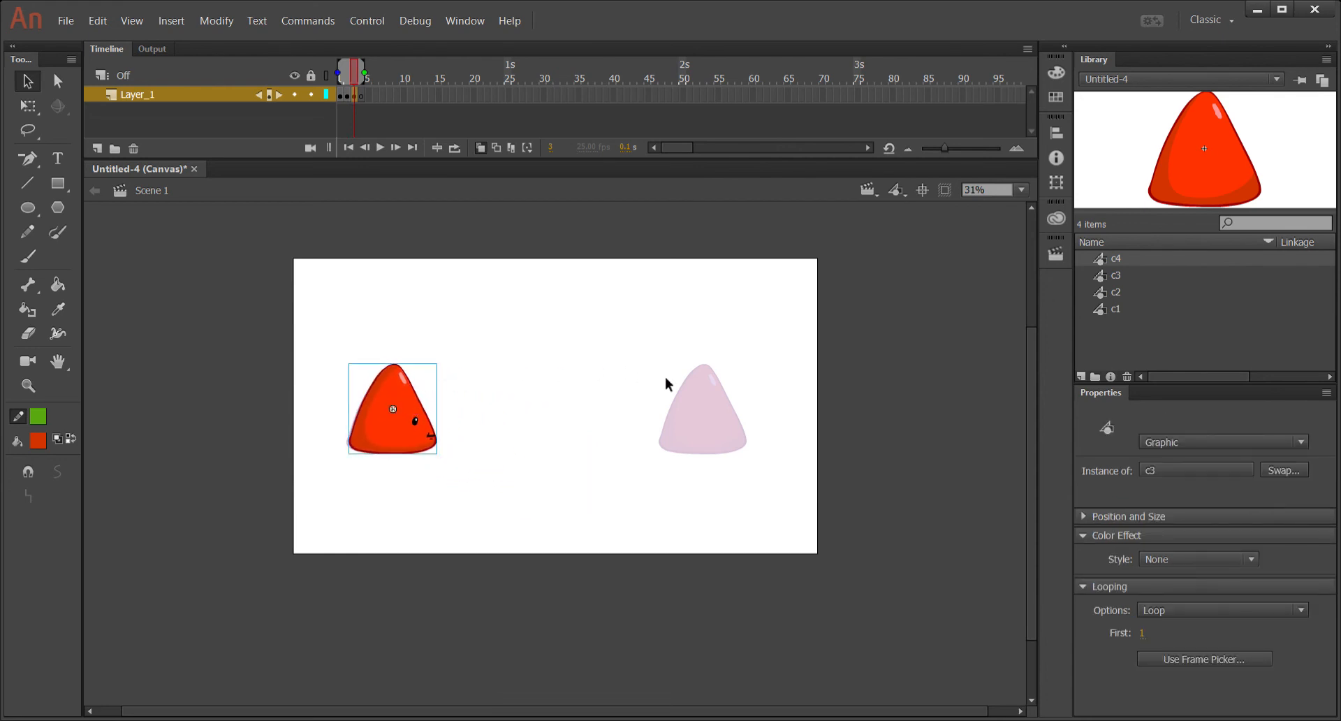
click(341, 96)
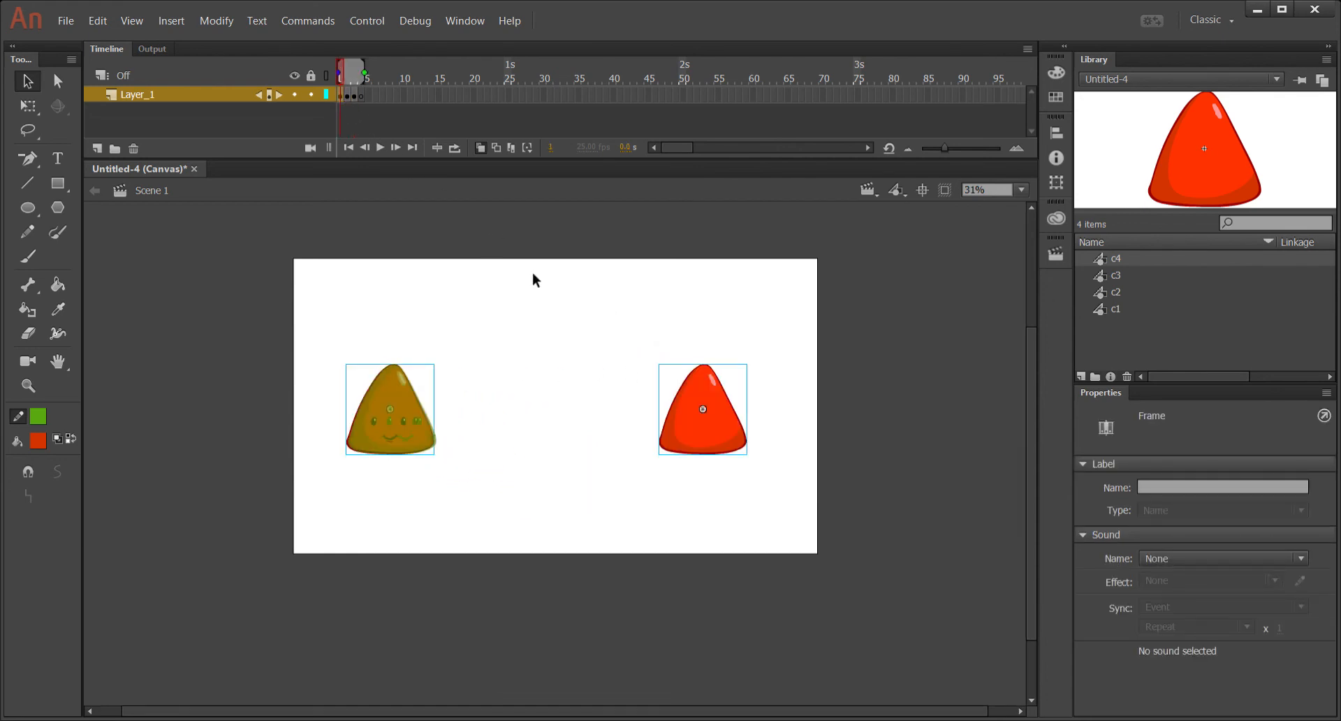
Move the c4 back-view head from frame 1 to frame 4 and align it over the onion-skinned heads.
click(714, 412)
key(Delete)
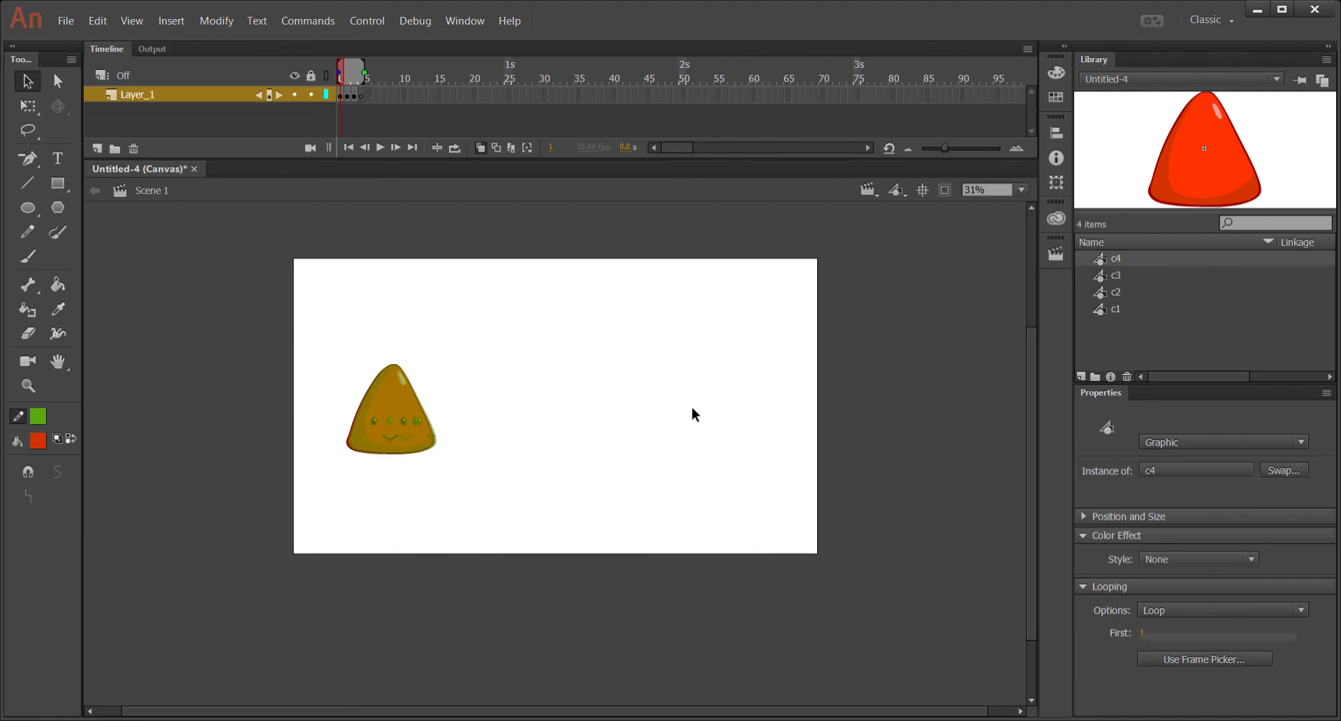
click(362, 96)
key(ctrl+v)
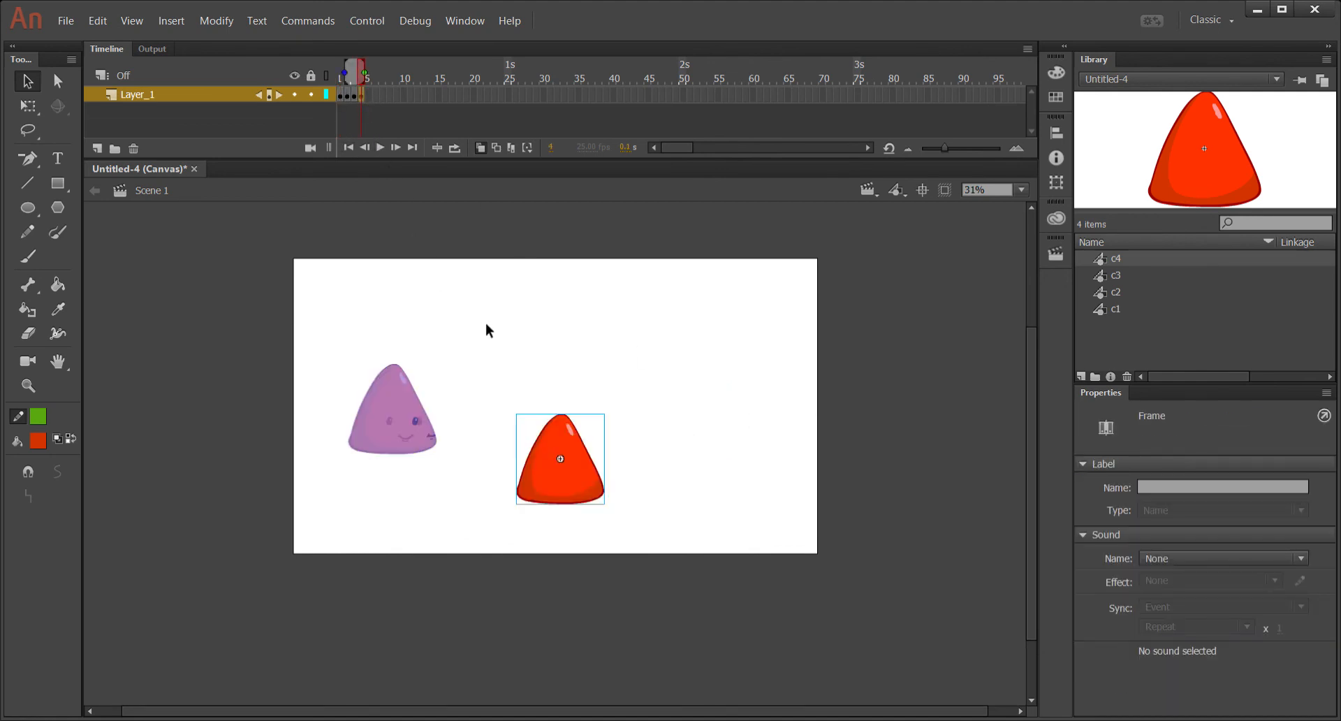
drag(566, 462, 404, 400)
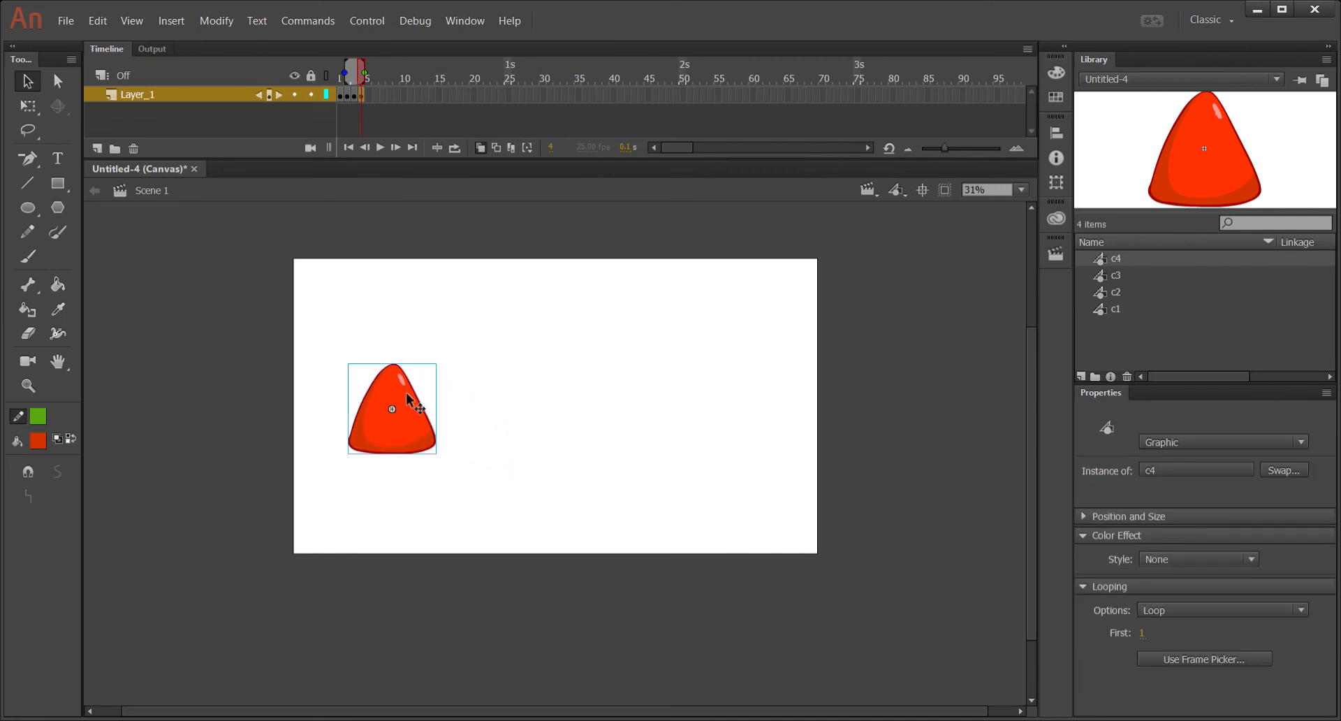
click(439, 340)
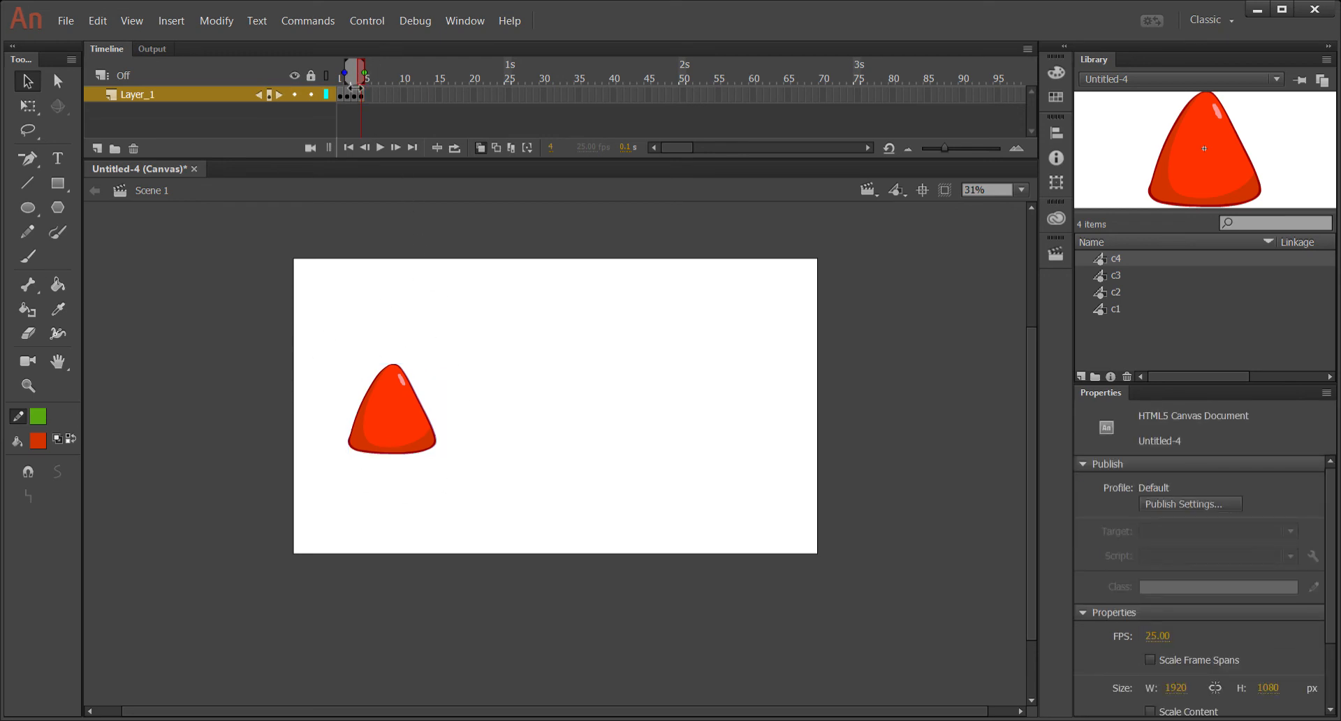
Use multiple-frame editing across frames 1 to 4 to move all four heads together to the stage's centre, and turn that mode off.
drag(344, 73, 338, 74)
click(480, 148)
click(511, 148)
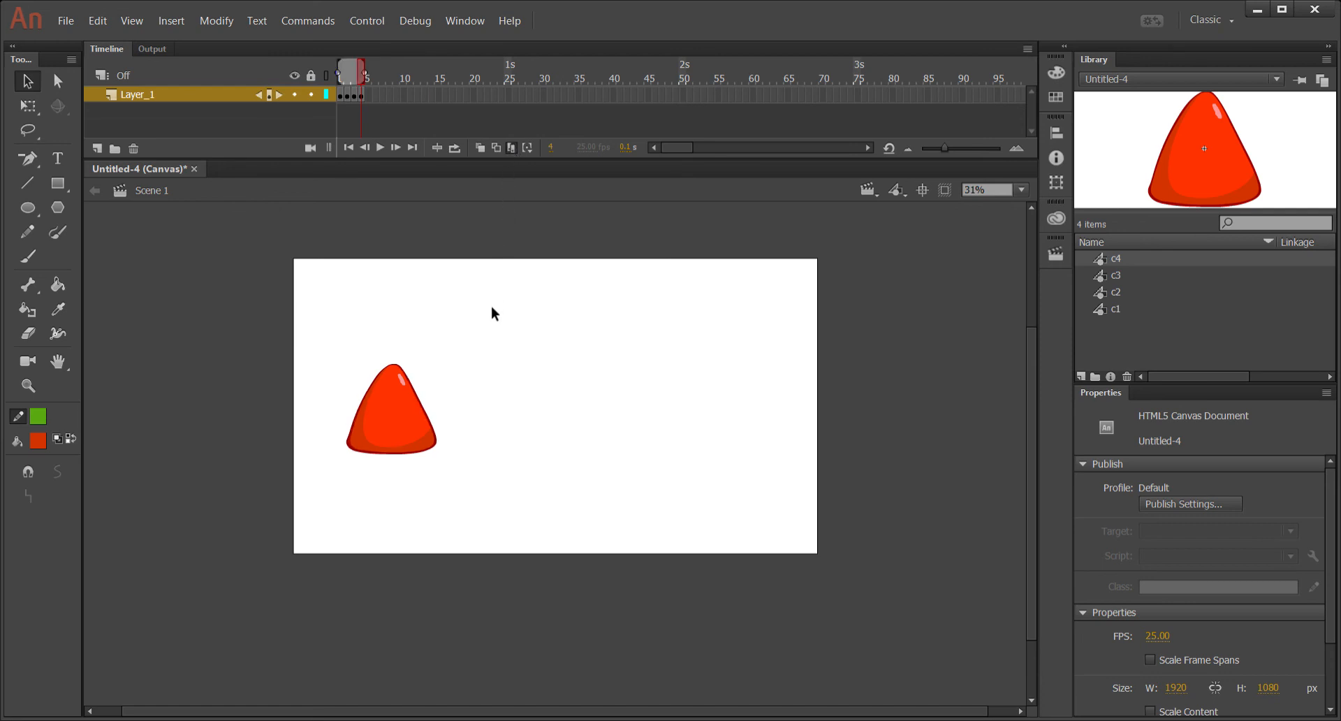
key(ctrl+a)
drag(398, 388, 556, 387)
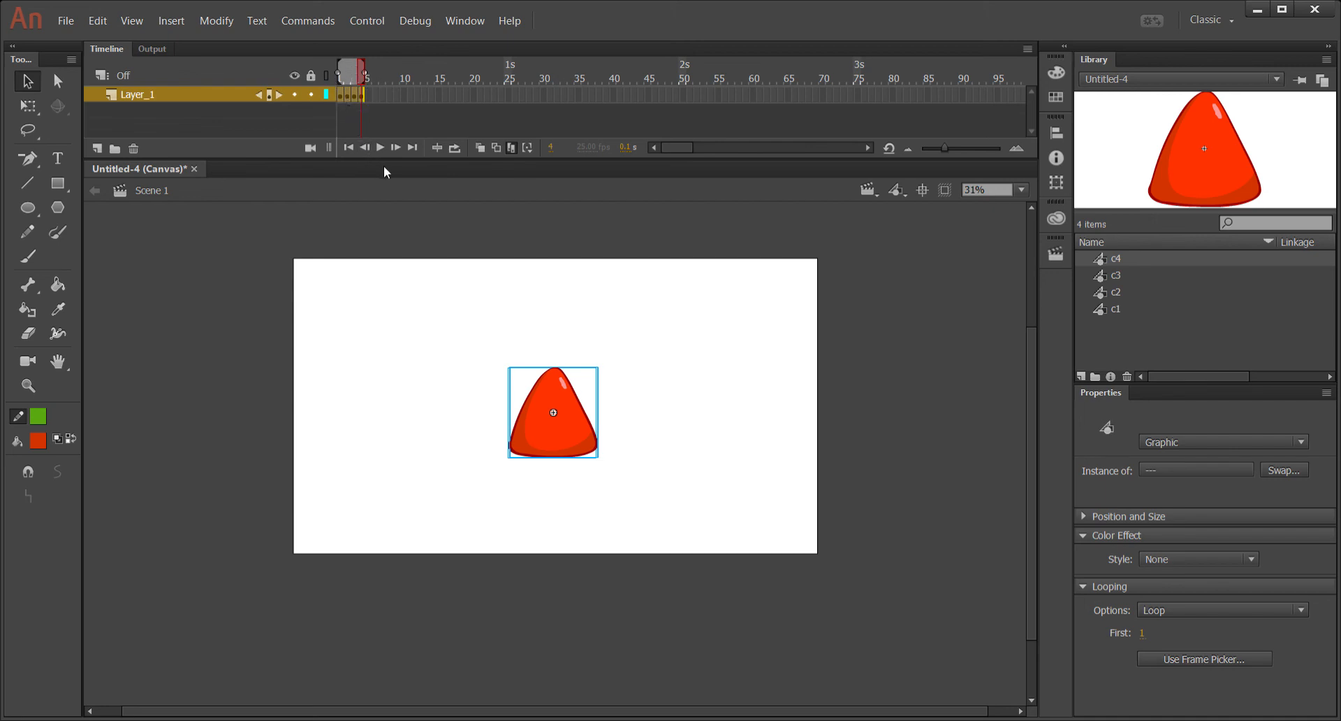
click(430, 231)
click(510, 148)
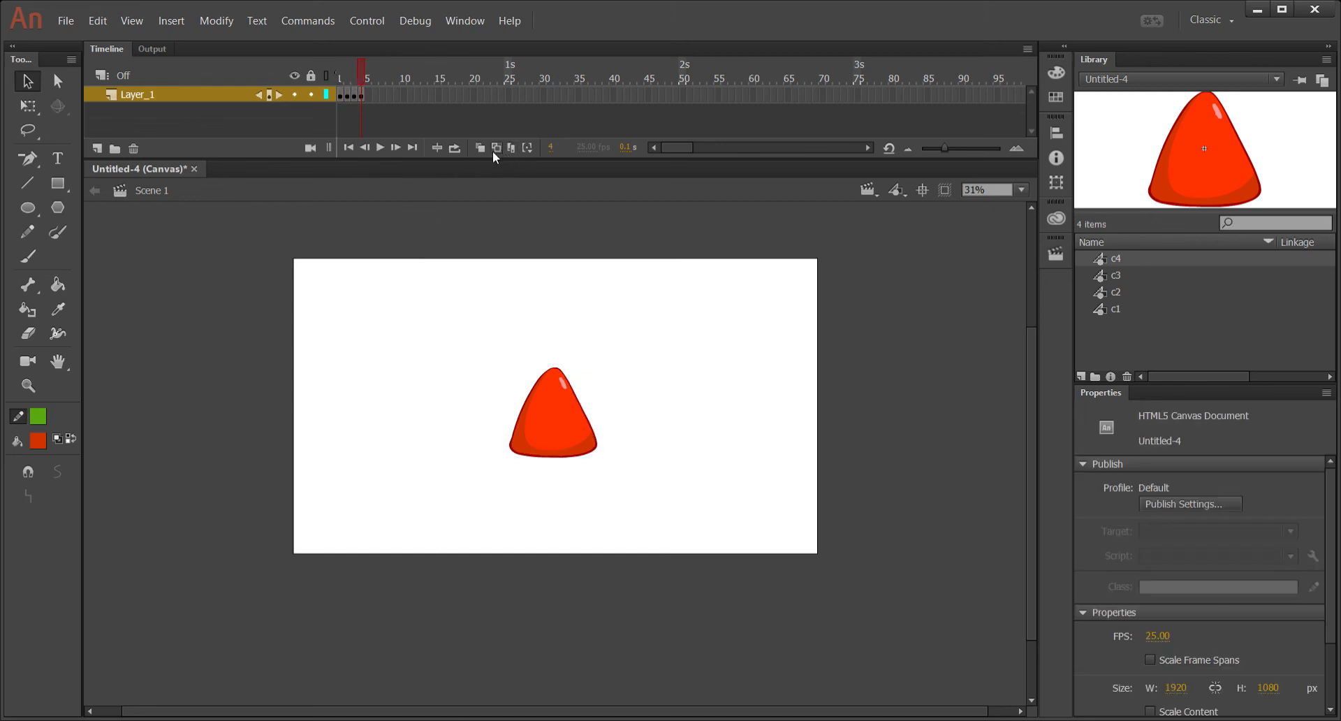
Duplicate the side-view head keyframe from frame 3 to frame 5 and flip the copy horizontally.
drag(360, 73, 336, 81)
click(355, 95)
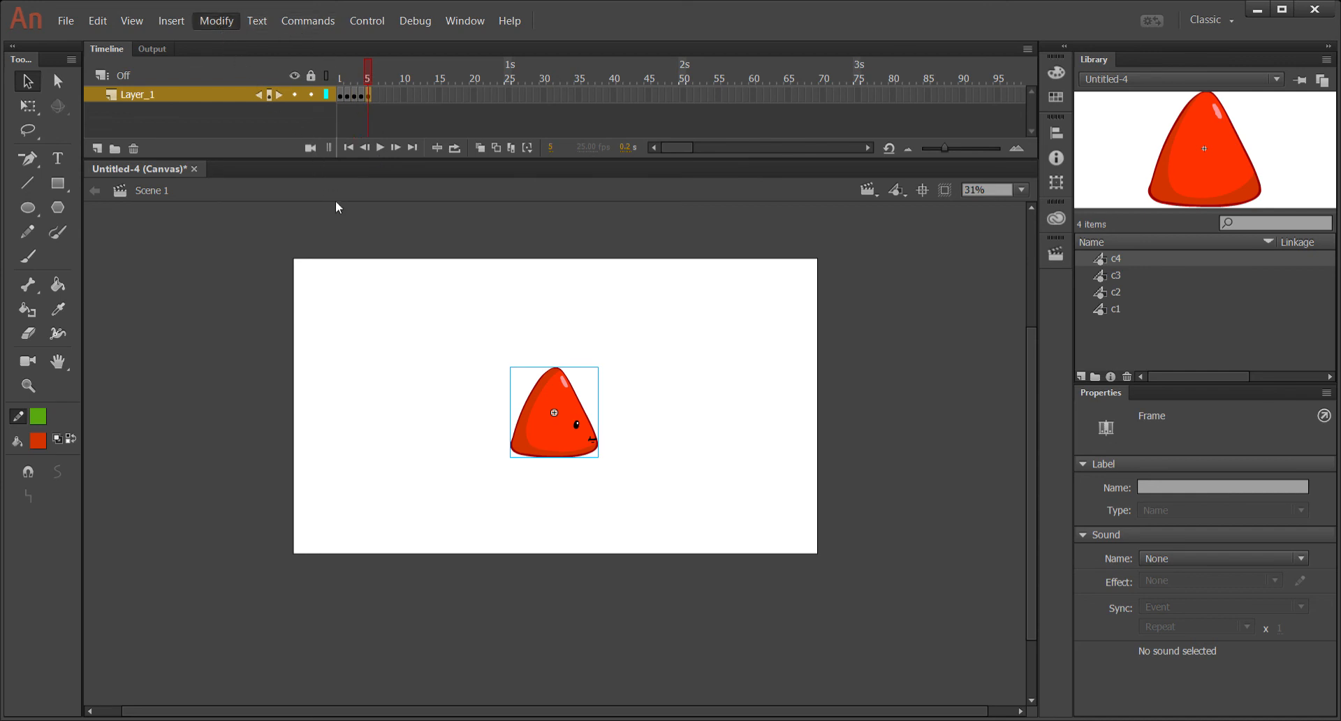
click(465, 368)
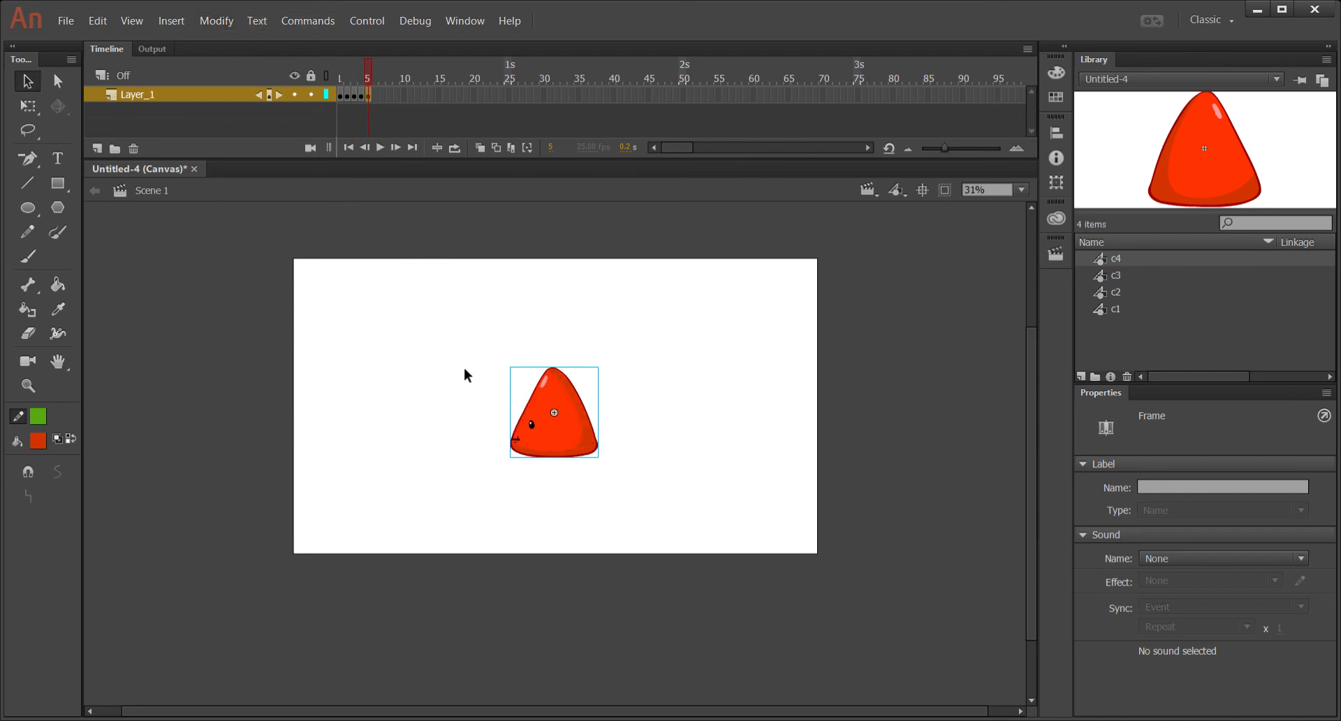
Turn on onion skinning and nudge the flipped side-view head on frame 5 left to align it with the previous frame's outline.
click(480, 148)
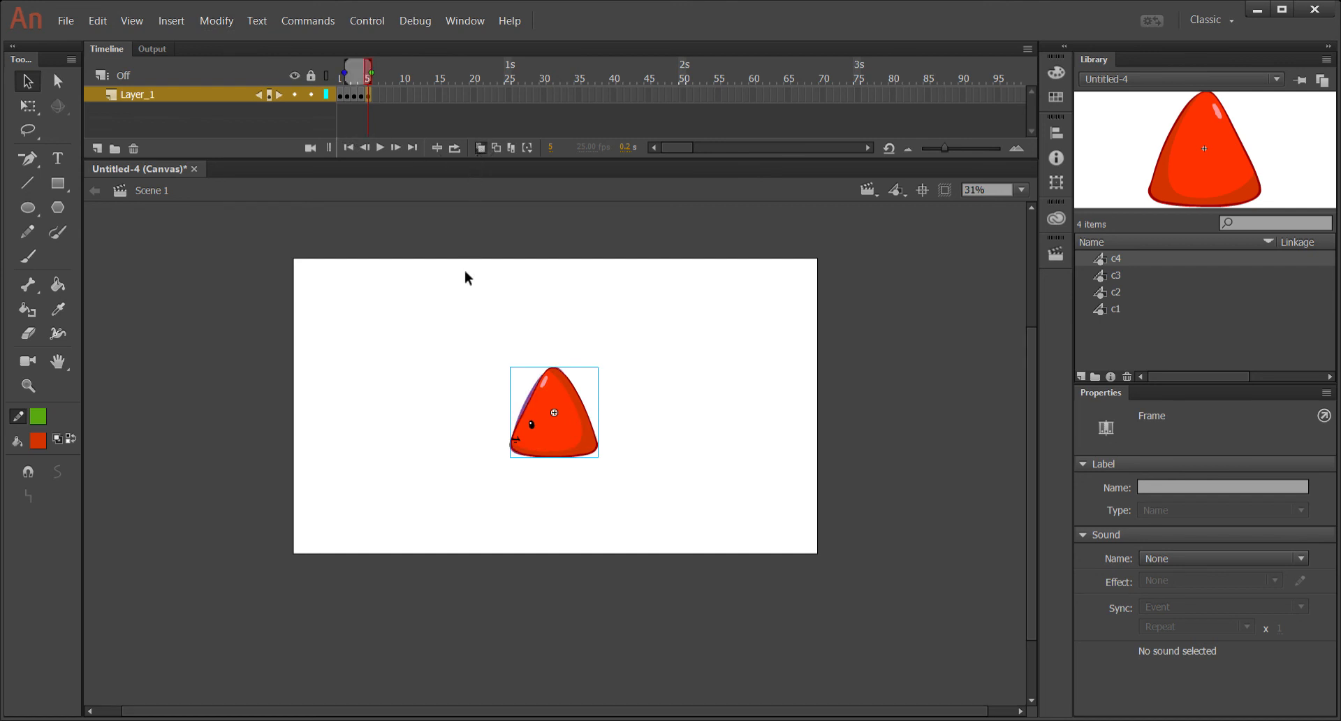
key(z)
drag(472, 356, 673, 517)
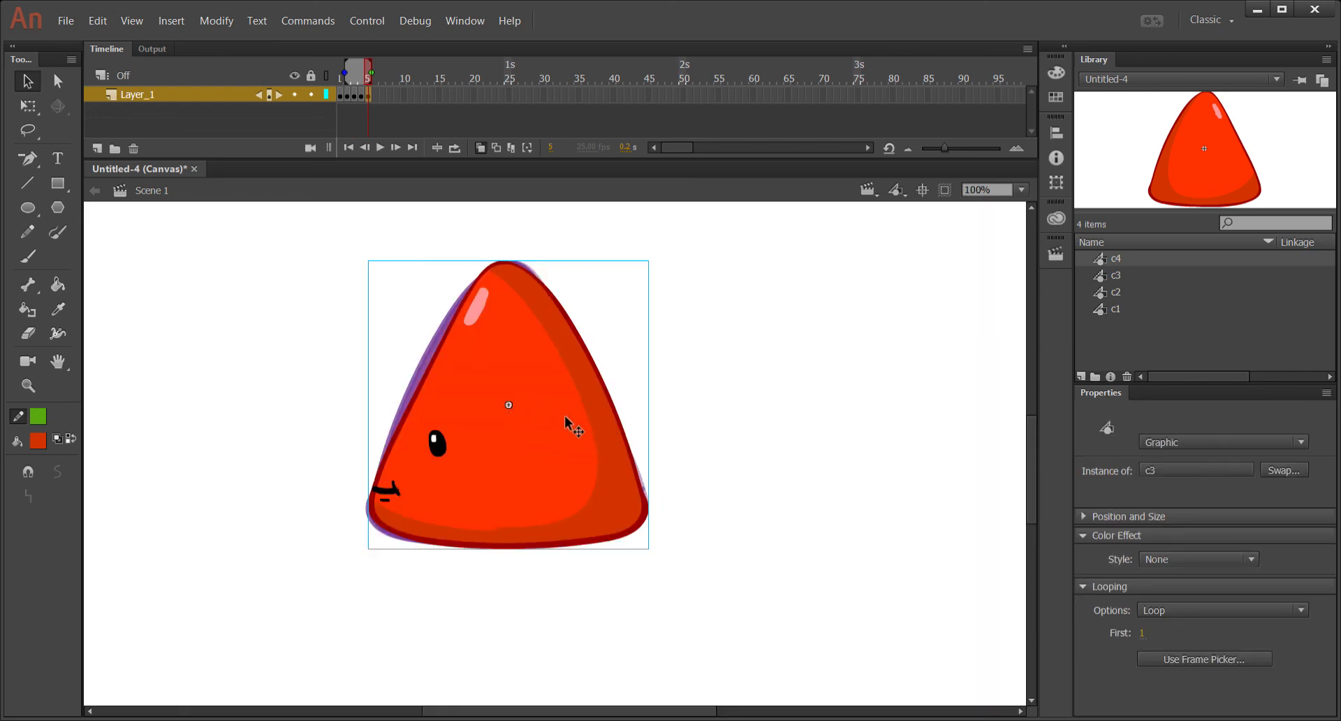
key(Left)
key(Left)
key(Left)
key(Left)
key(Left)
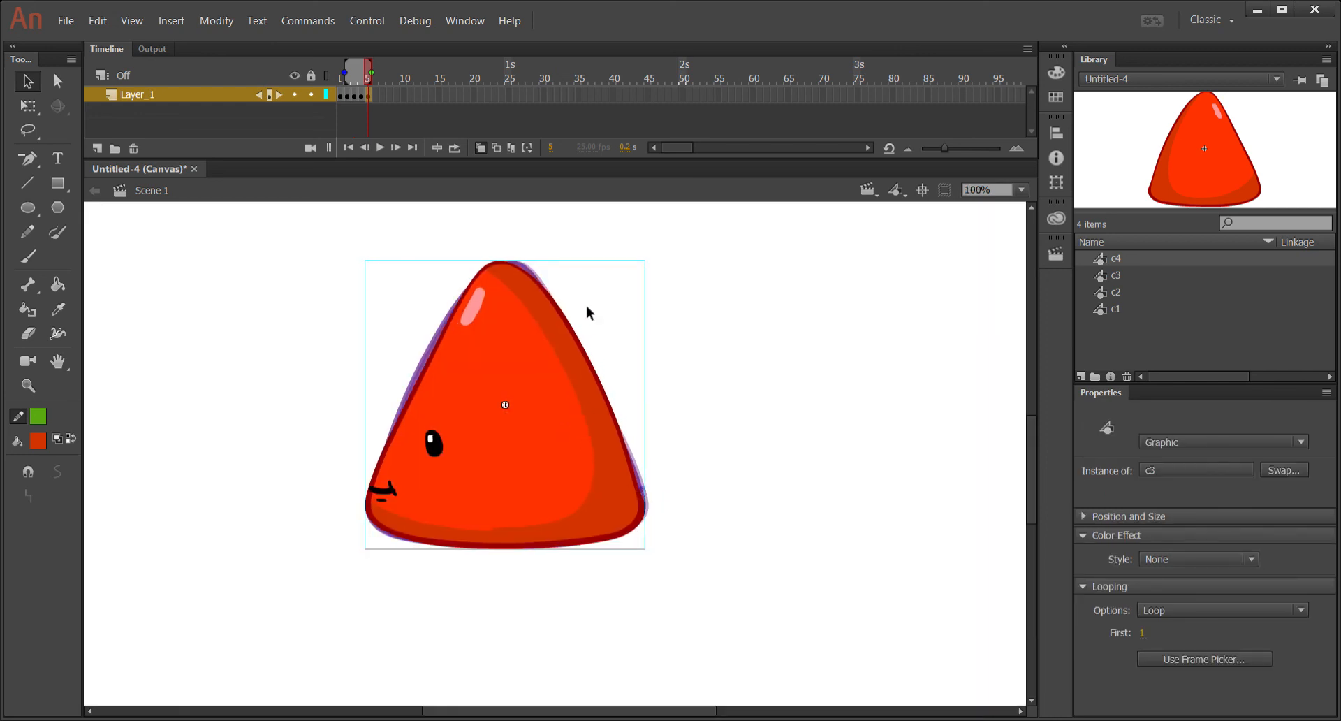
Duplicate the frame 2 head keyframe to frame 6, flip the copy horizontally, and turn off onion skinning.
click(348, 96)
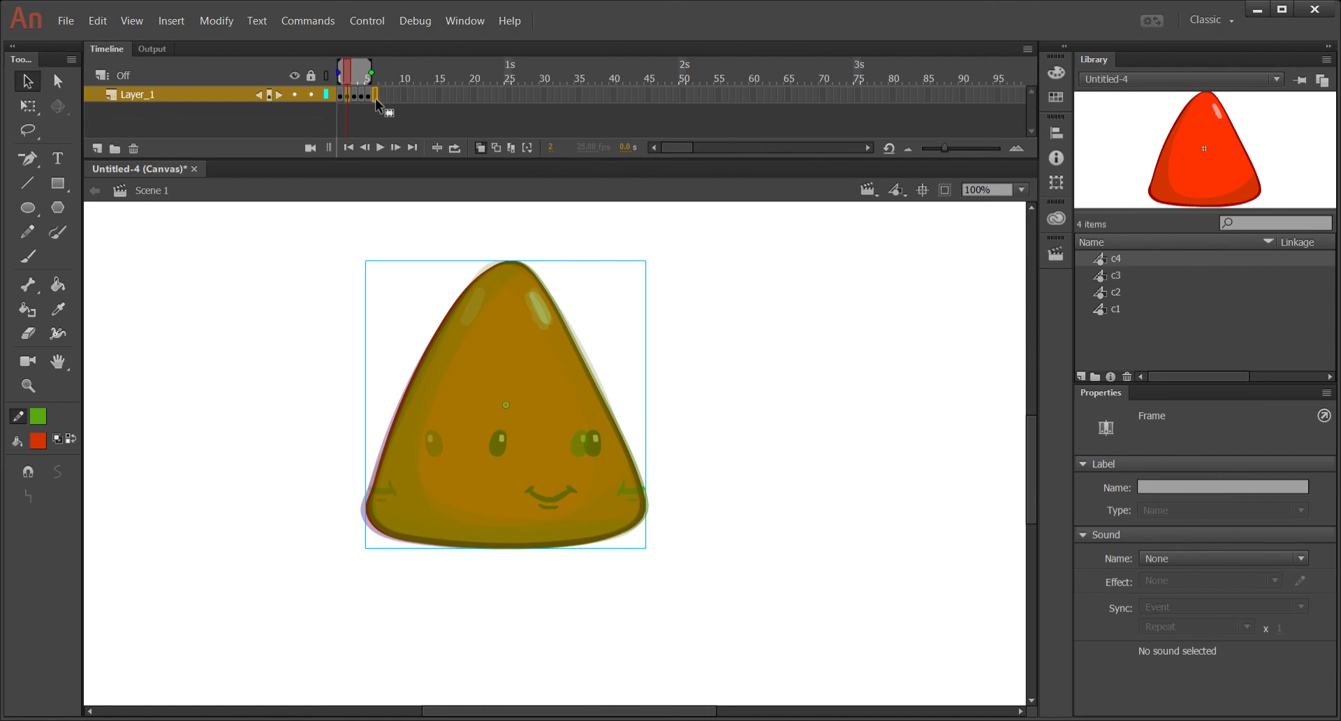
click(375, 97)
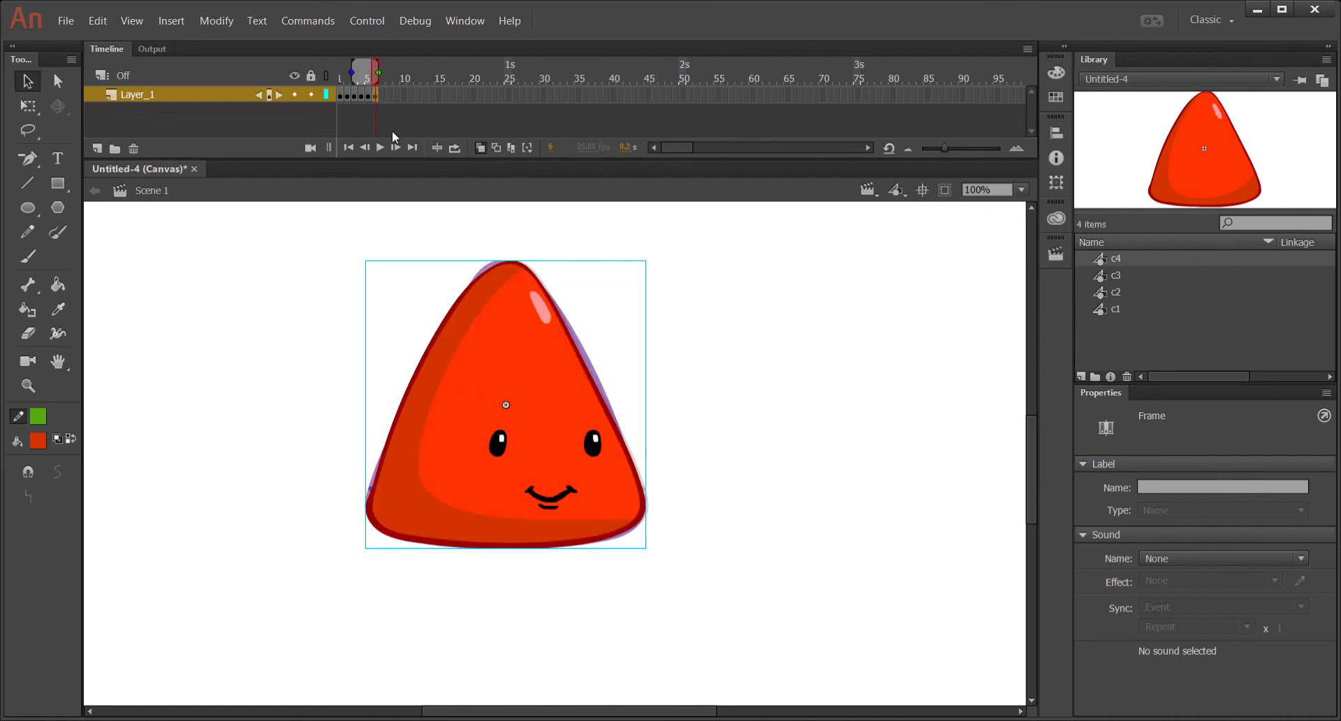
click(217, 20)
click(489, 365)
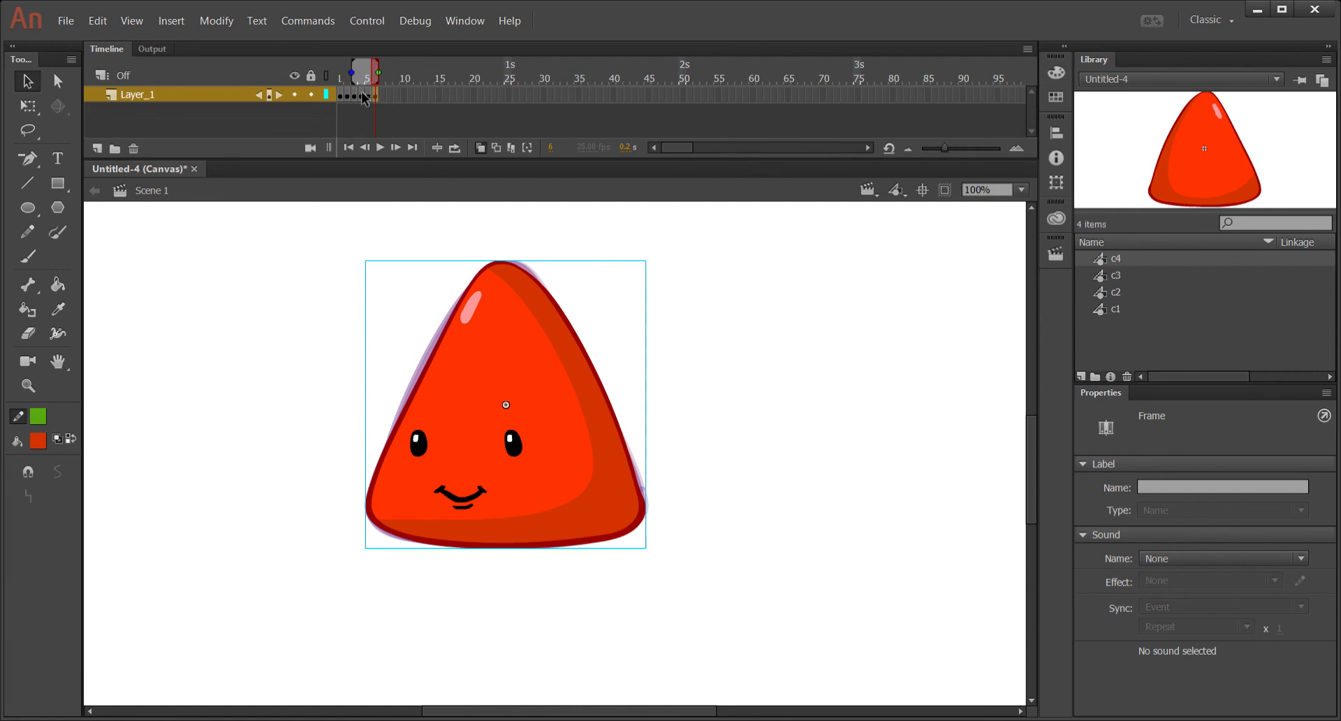
click(481, 148)
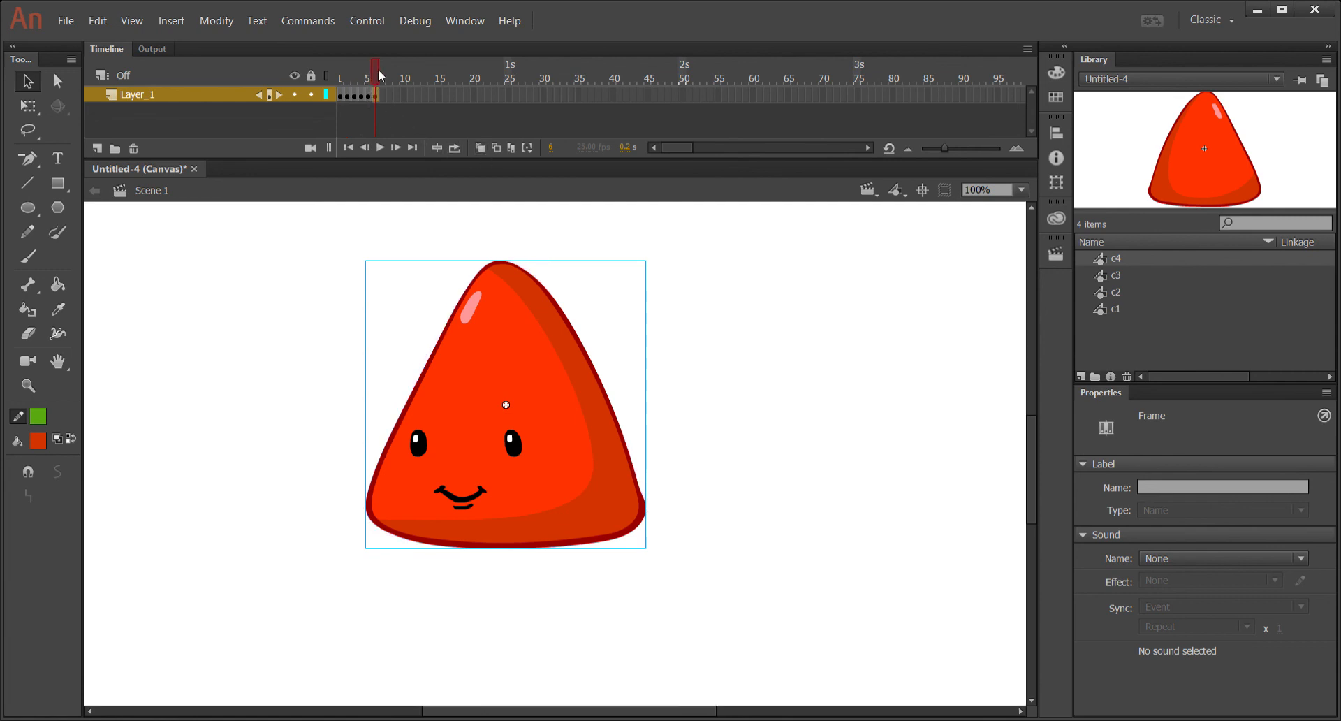
Scrub through frames 1 to 6 to preview the head's rotation on the full stage.
mouse_move(378, 69)
mouse_down()
mouse_move(338, 84)
mouse_move(372, 86)
mouse_up()
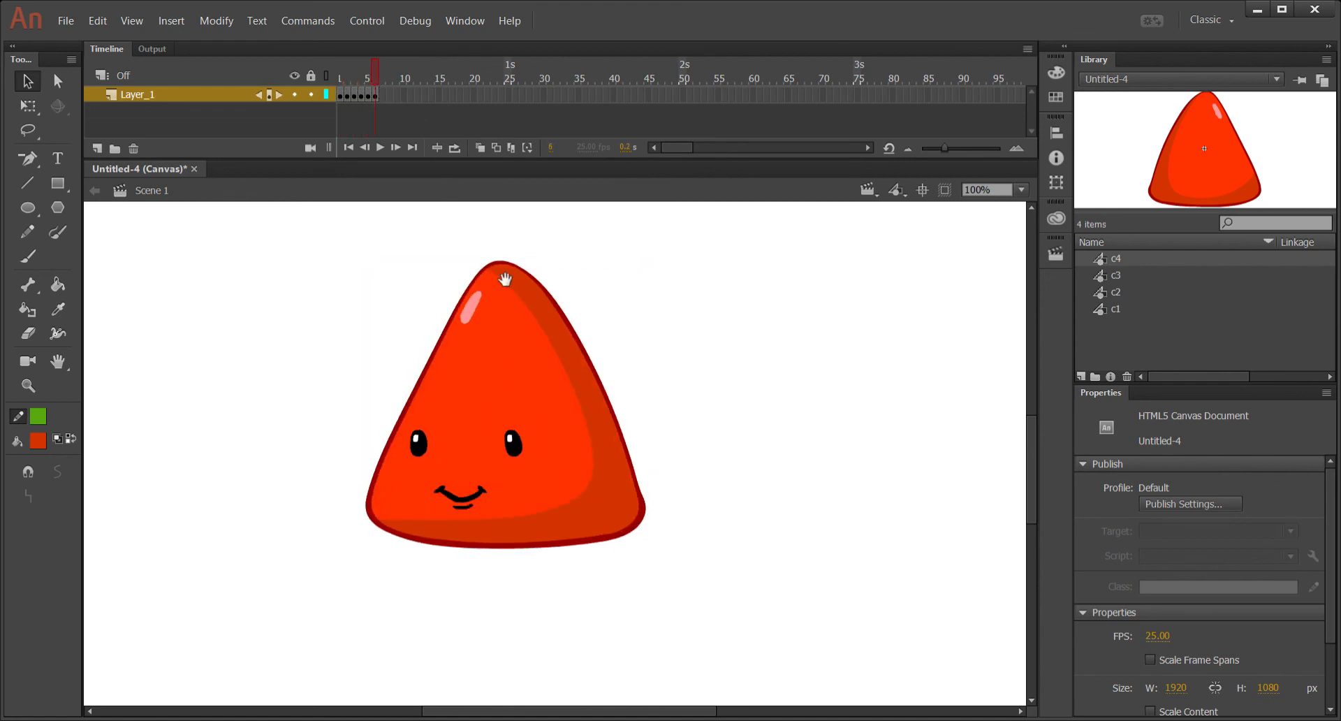
drag(504, 280, 560, 357)
key(ctrl+minus)
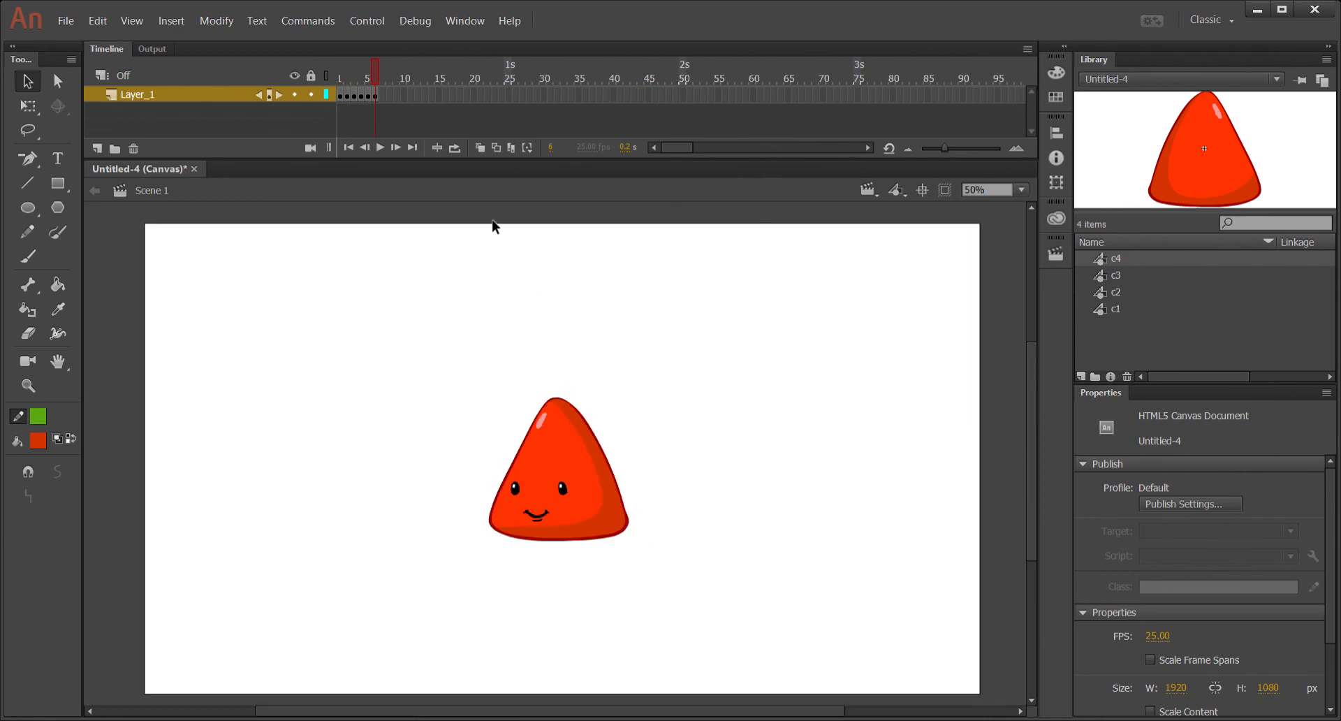
mouse_move(370, 72)
mouse_down()
mouse_move(342, 74)
mouse_move(380, 71)
mouse_up()
drag(373, 73, 343, 87)
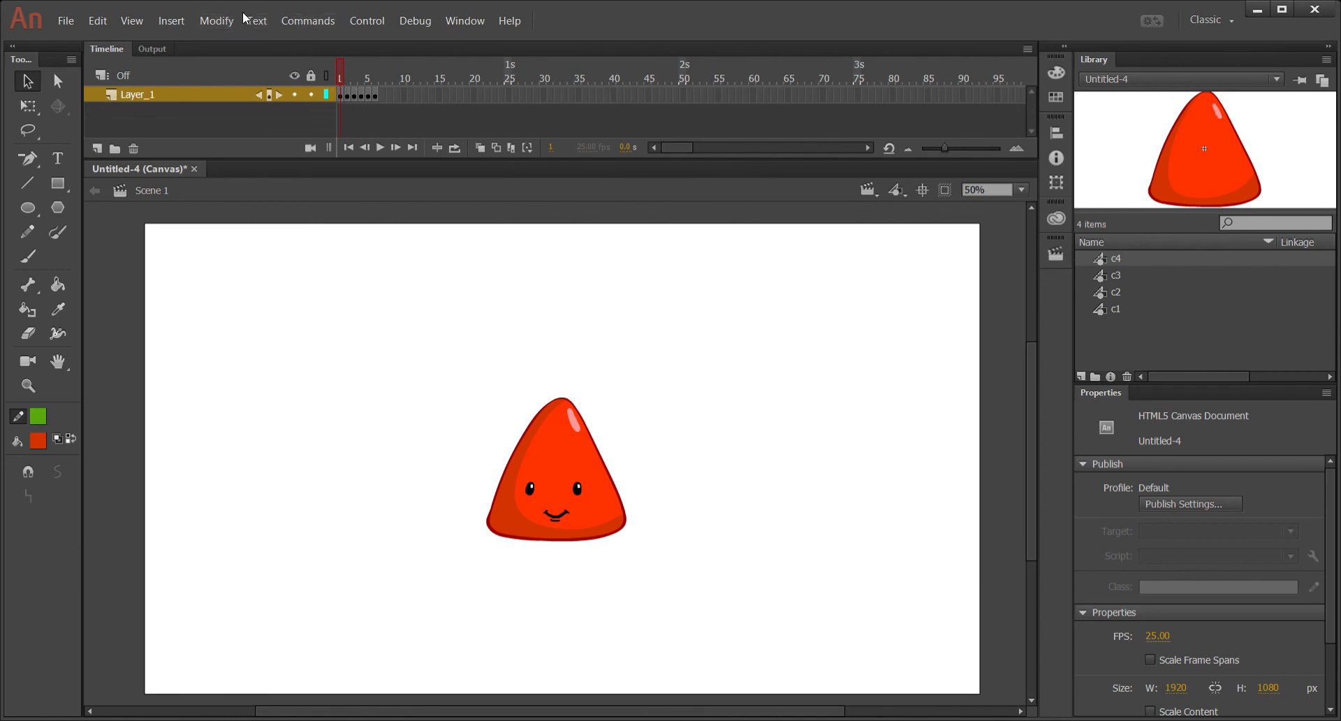
Insert frames after the first two keyframes of Layer_1 so each of these poses lasts three frames.
click(345, 97)
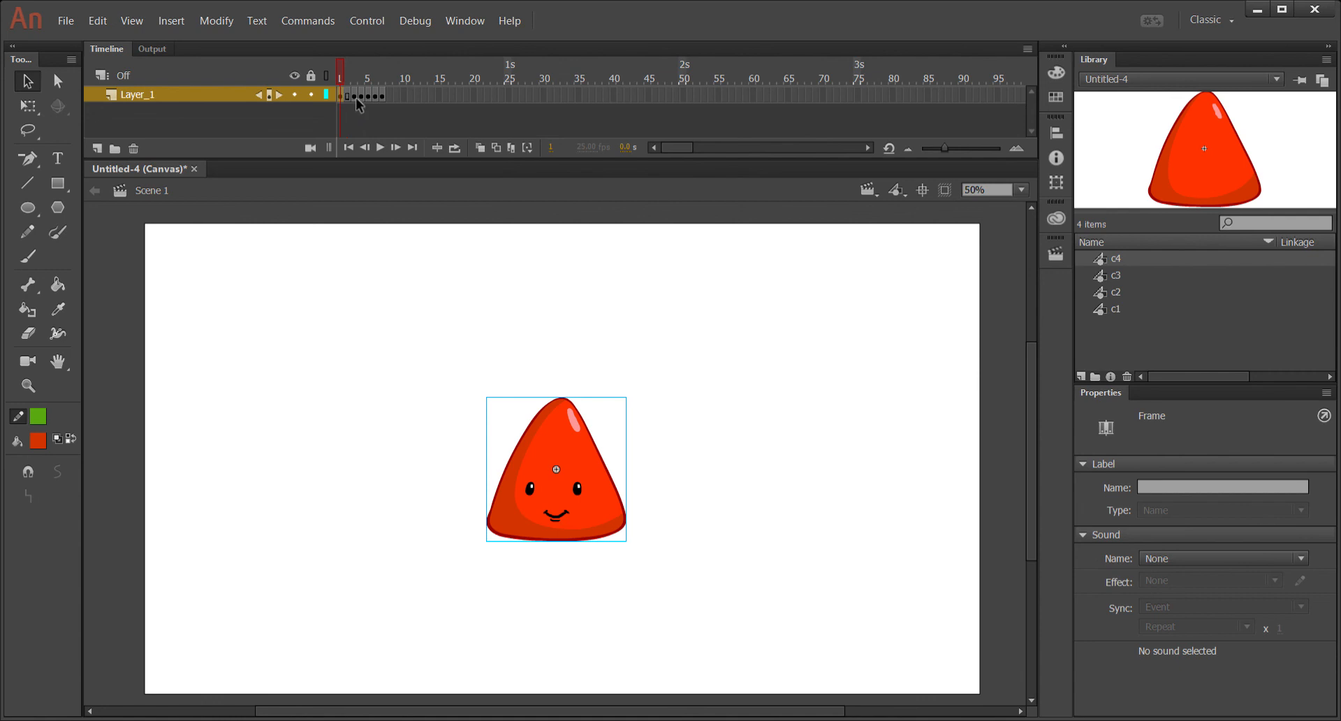
drag(358, 99, 342, 94)
click(359, 95)
key(F5)
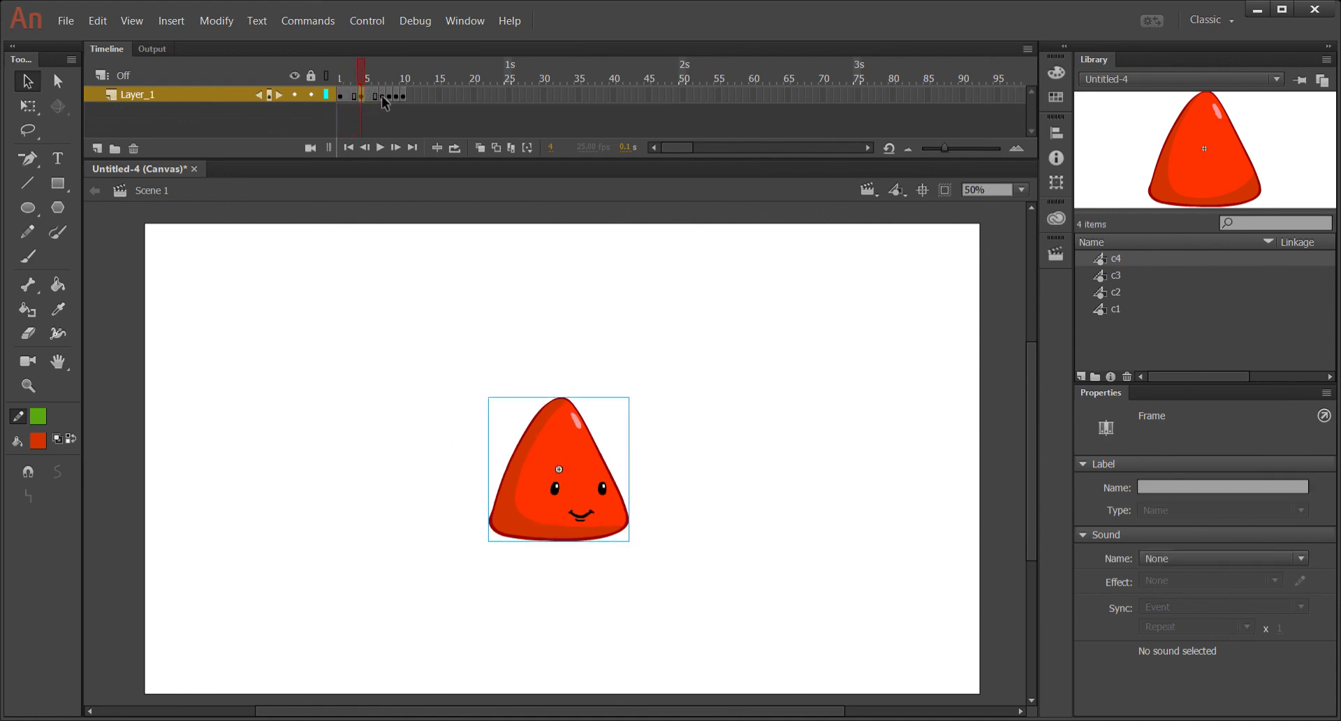
Insert one frame after each of the third, fourth and fifth keyframes so these poses last two frames.
click(384, 97)
key(F5)
click(398, 96)
key(F5)
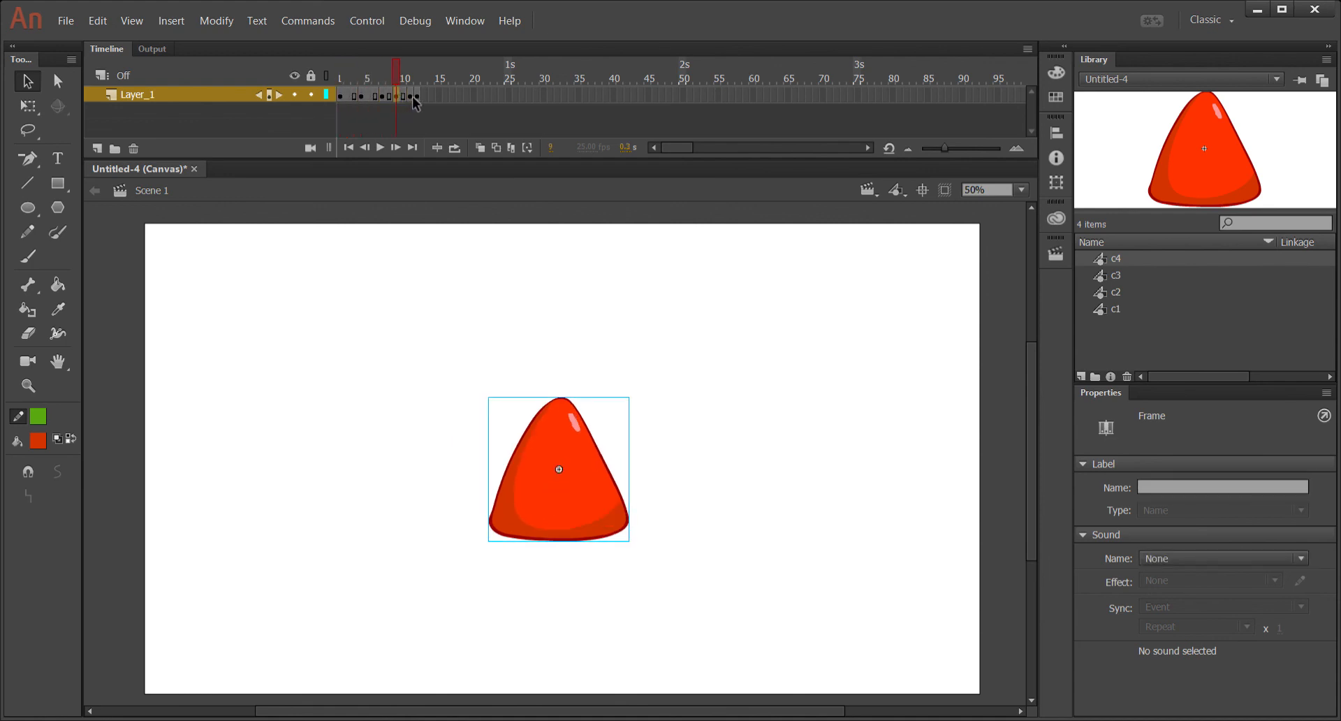
click(410, 97)
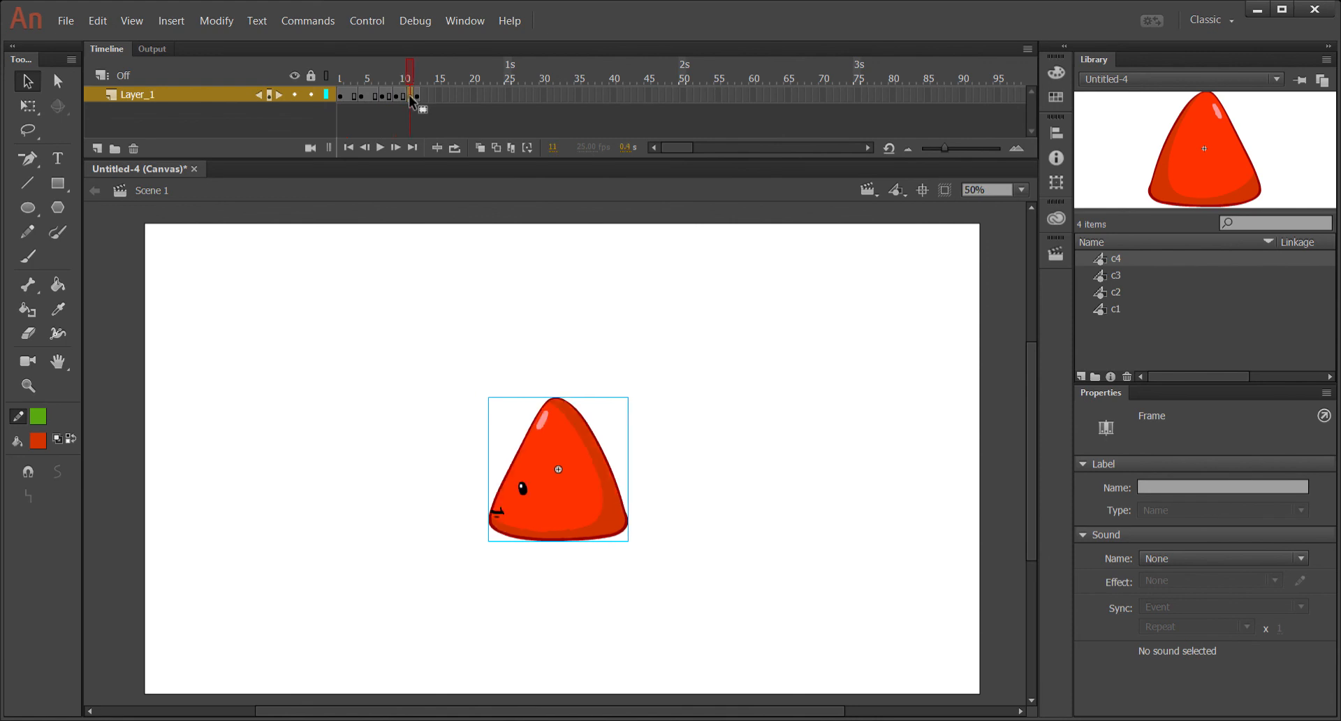
Insert frames after the last four keyframes so each of these poses lasts three frames.
click(427, 96)
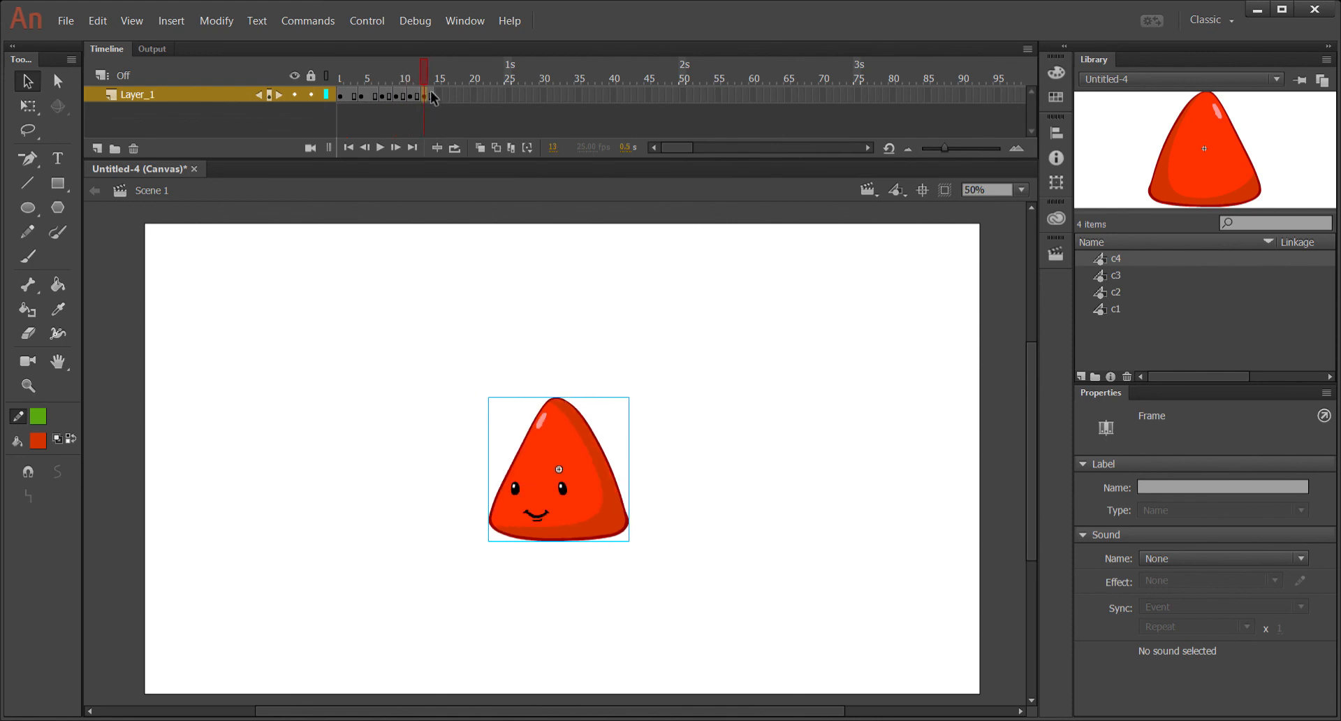
key(F5)
click(411, 97)
key(F5)
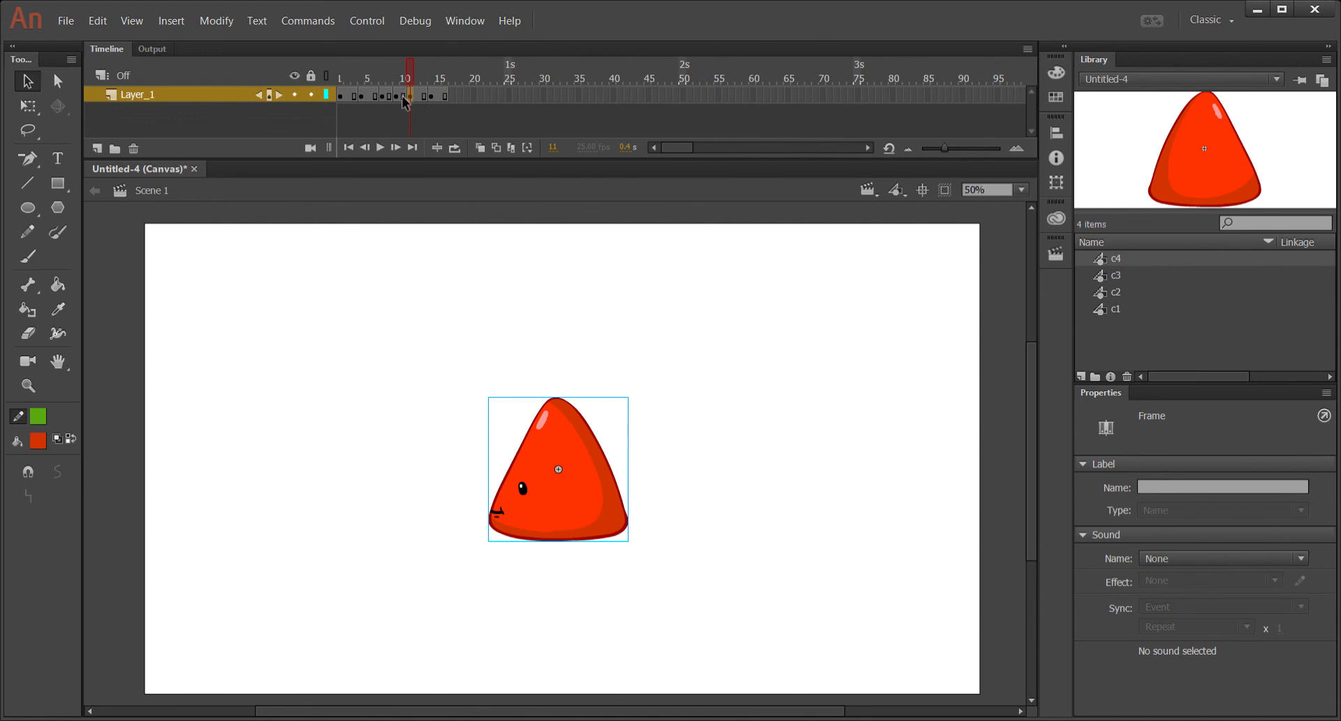
click(398, 98)
key(F5)
click(382, 99)
key(F5)
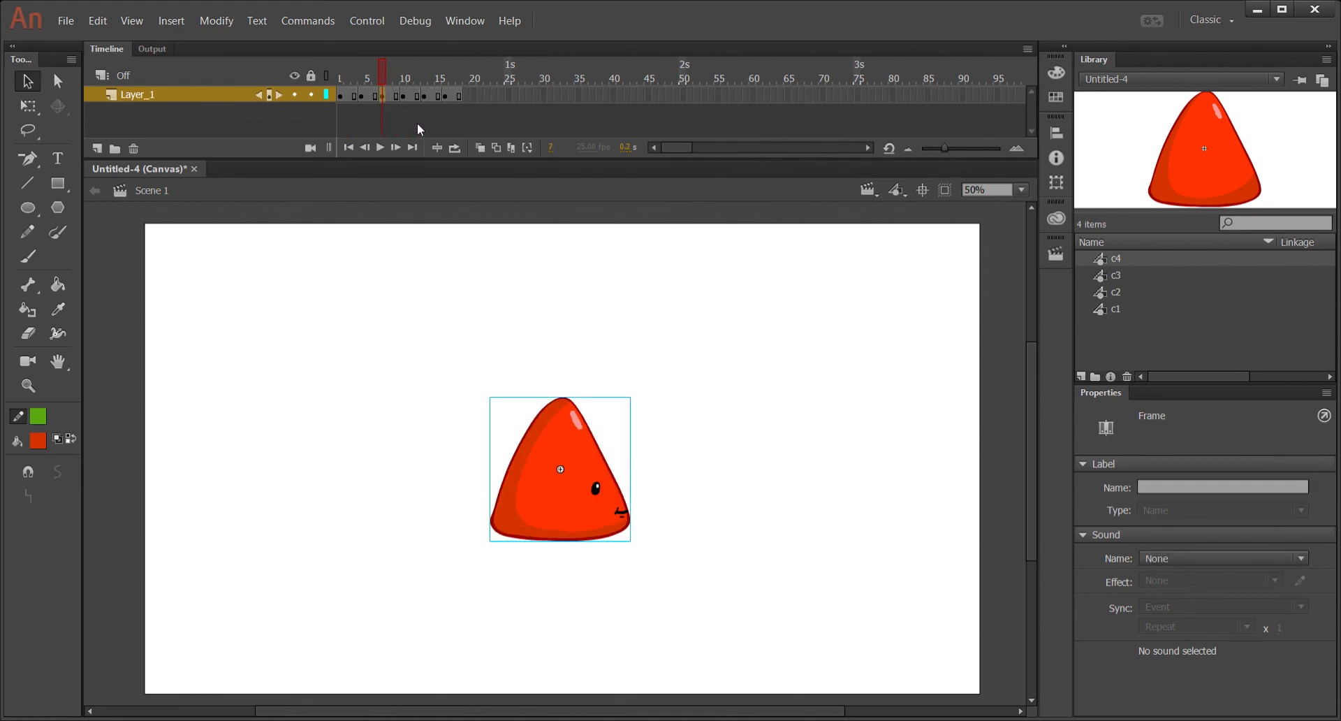
Return to frame 1 and play the head-turn animation through several times.
drag(388, 68, 329, 52)
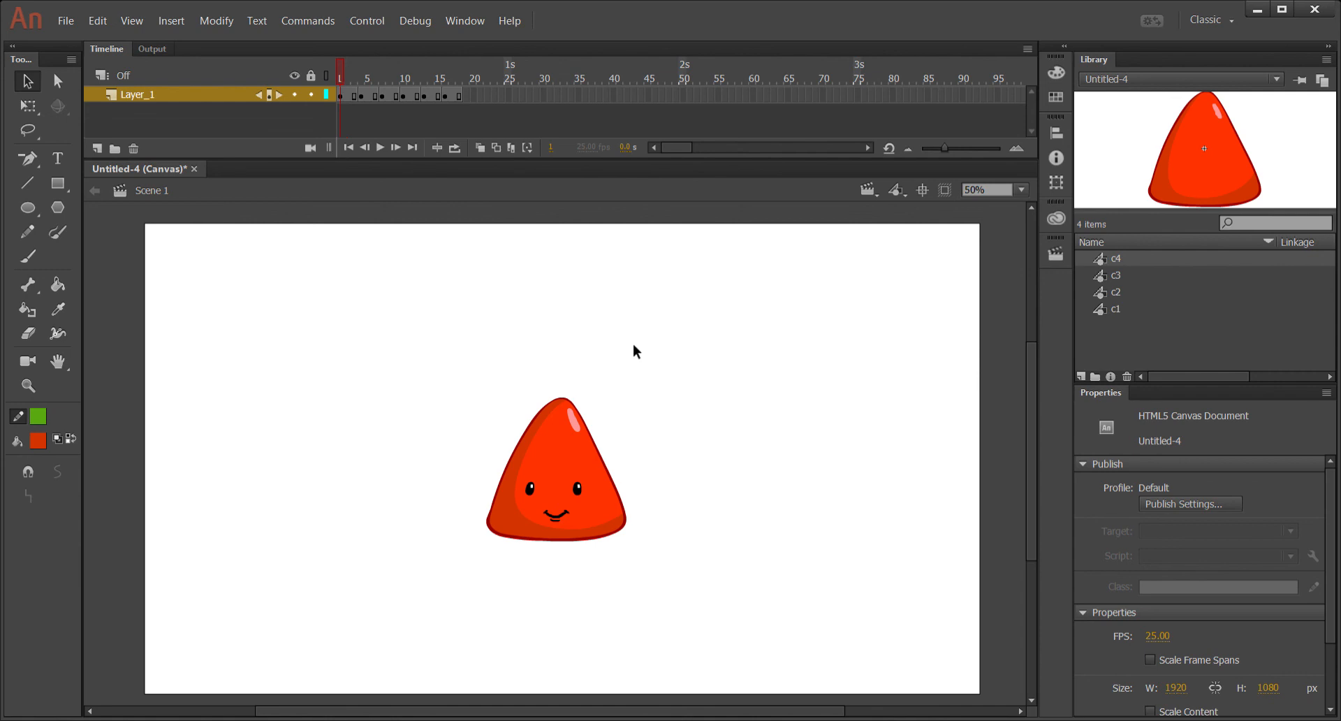
key(Return)
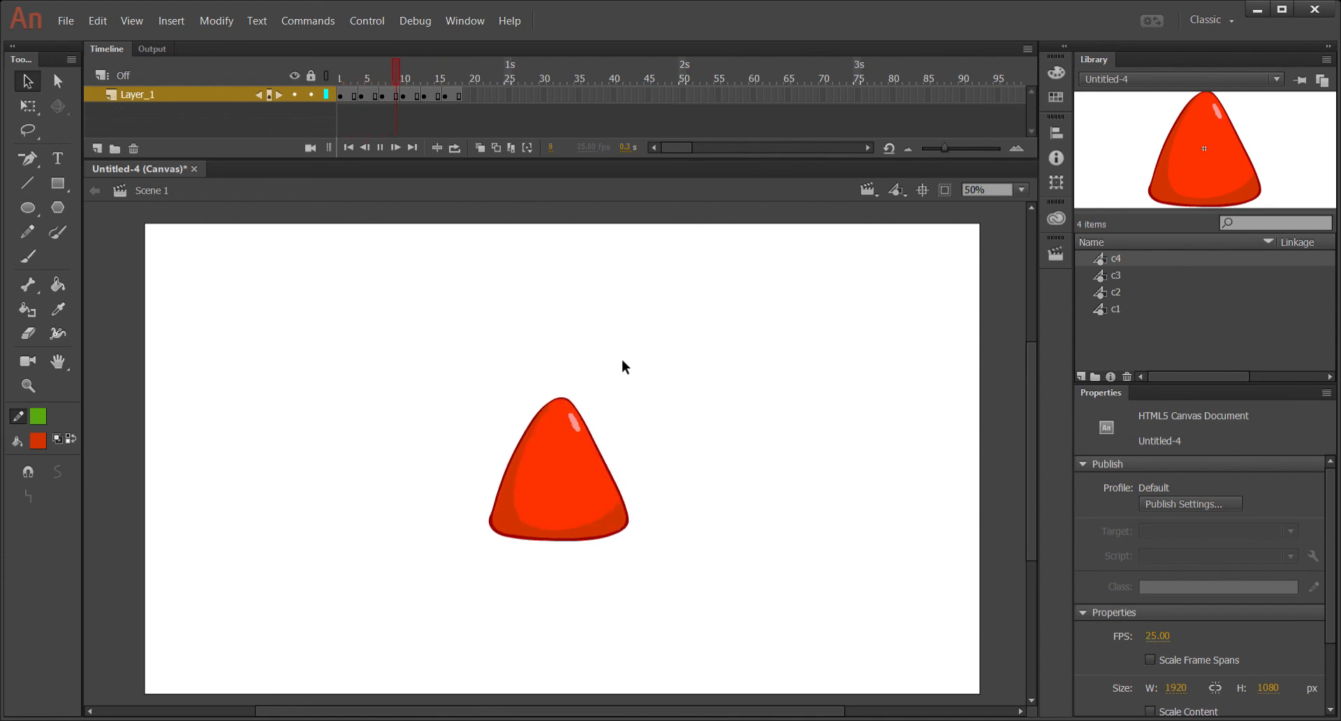
key(Return)
key(Return)
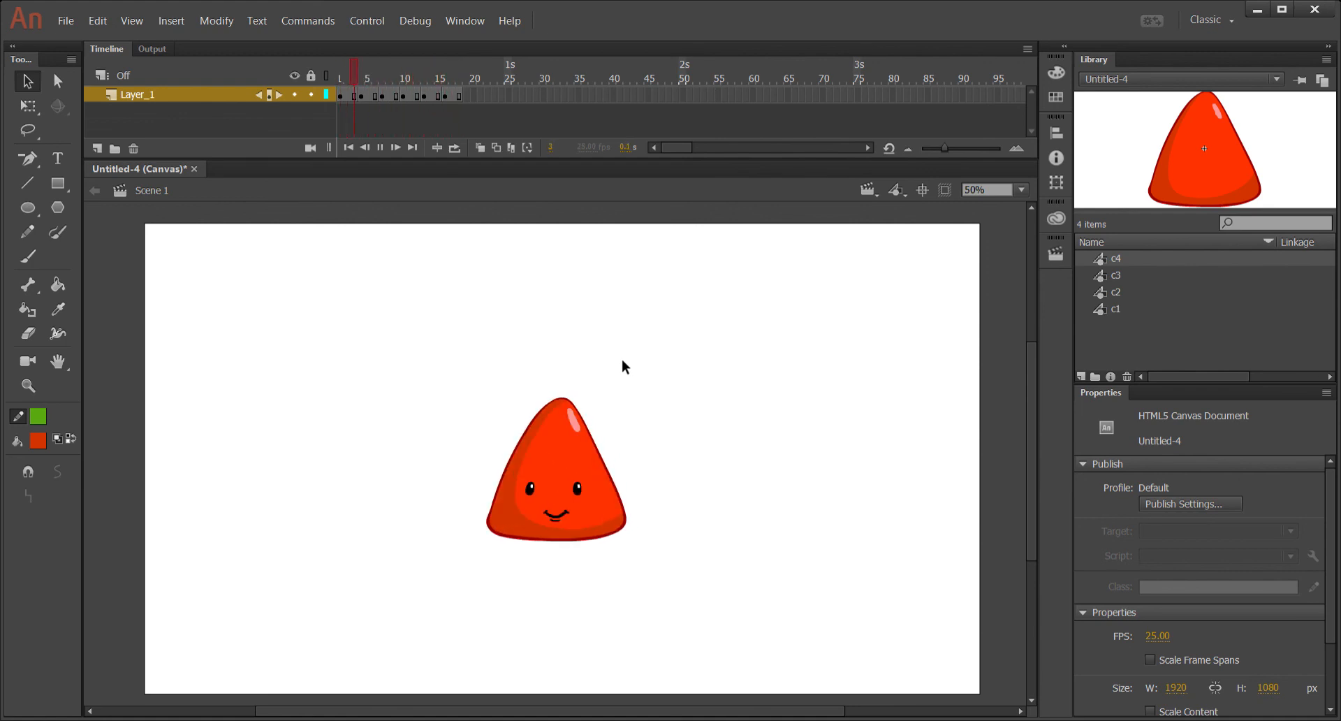
key(Return)
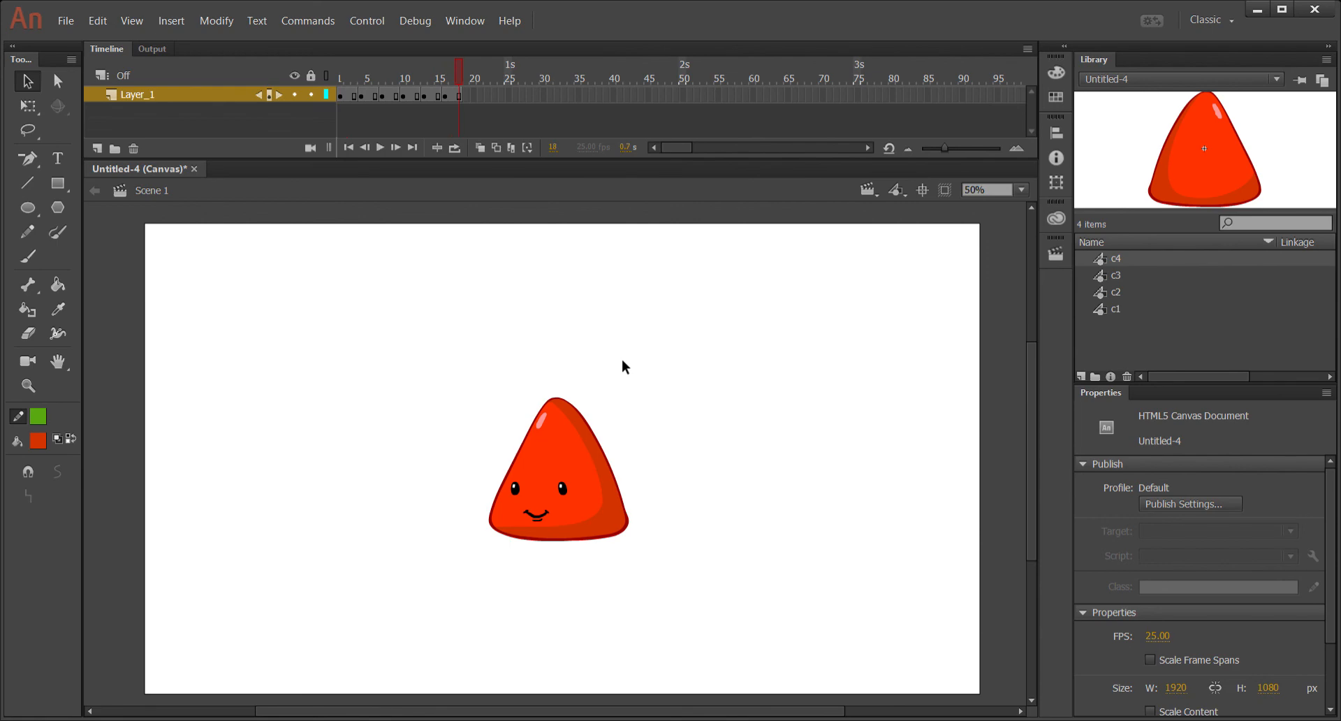